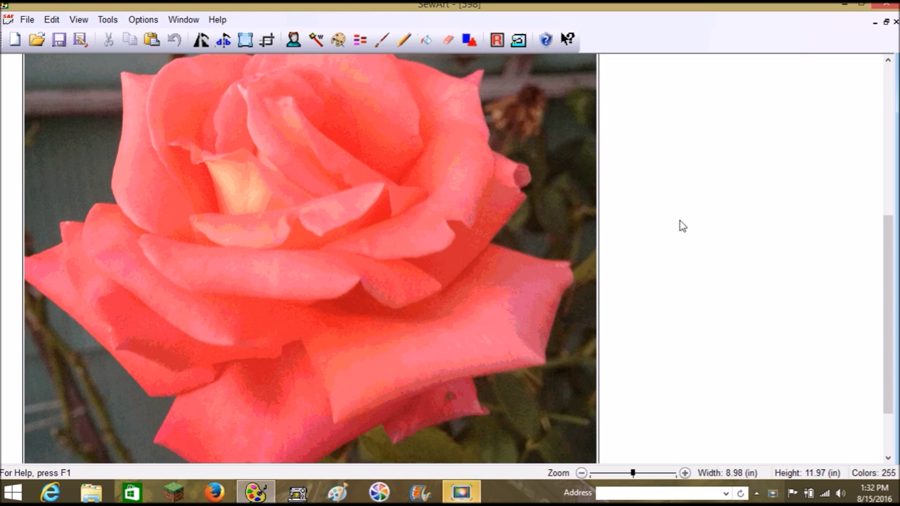
- Zoom the rose photo out to 60%
left_click(609, 475)
left_click(608, 476)
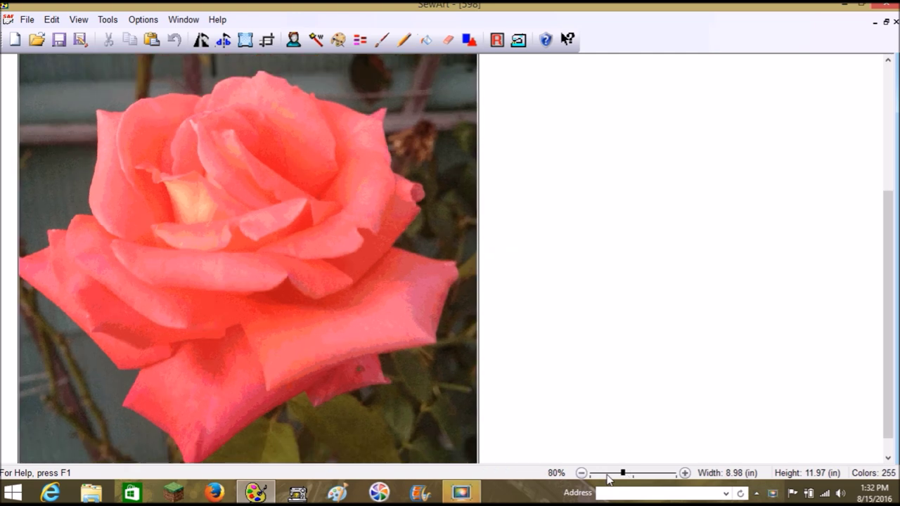
left_click(608, 477)
left_click(609, 476)
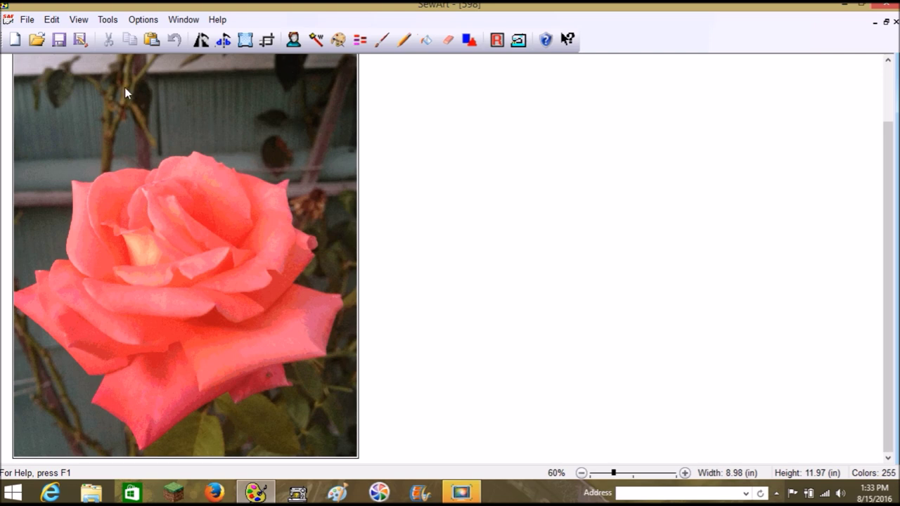
- Switch to Paint and hide the gridlines on the blank canvas
left_click(338, 493)
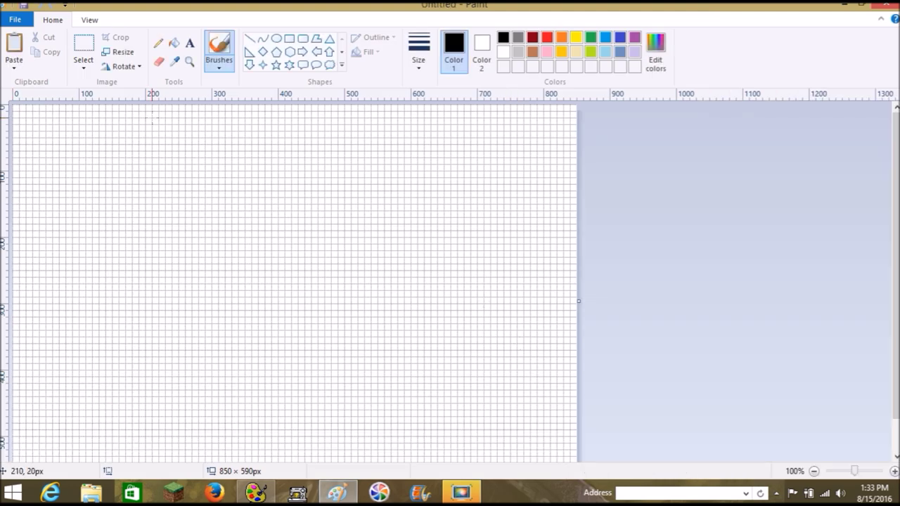
left_click(89, 20)
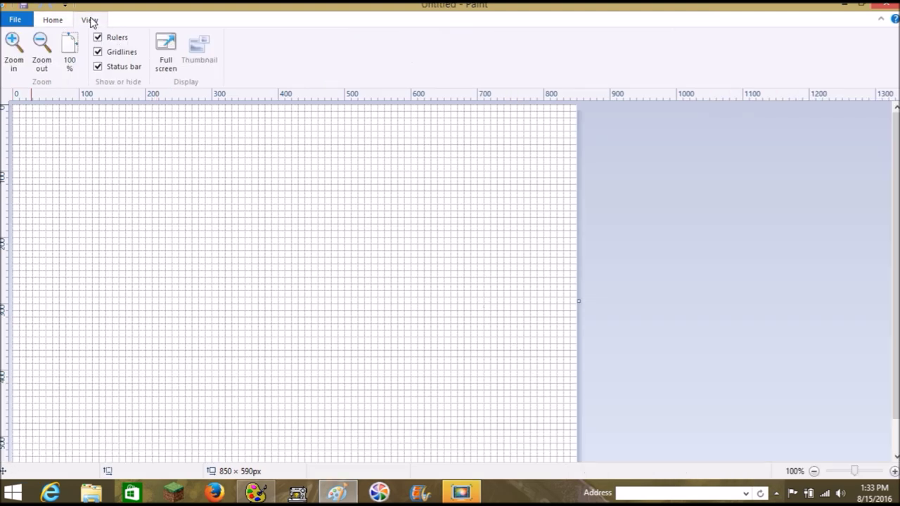
left_click(98, 52)
left_click(53, 21)
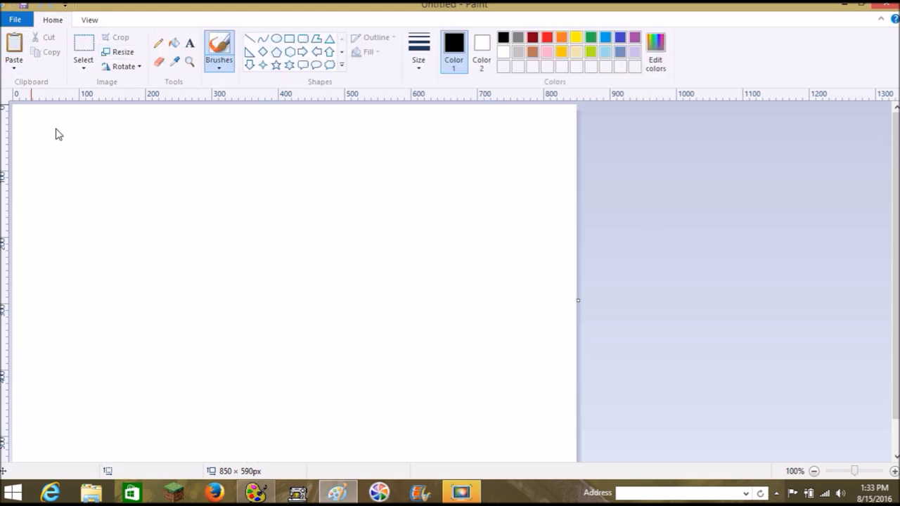
left_click(20, 67)
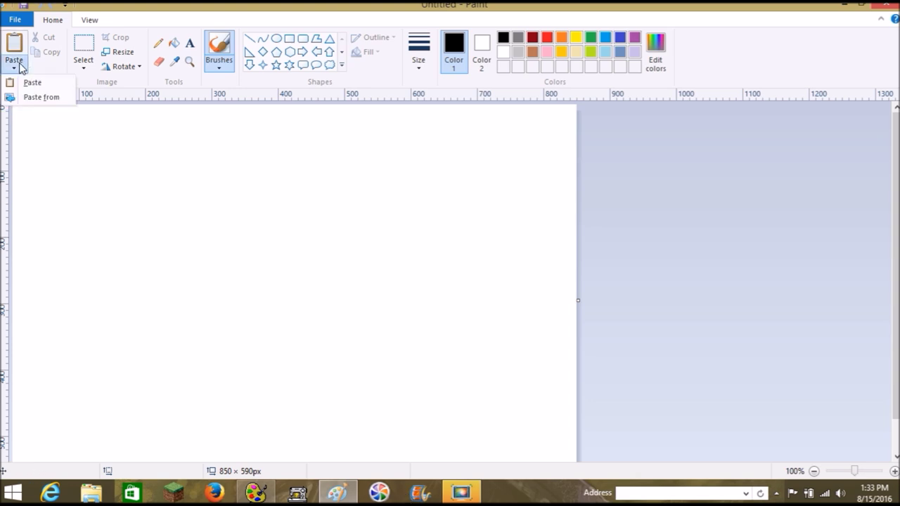
left_click(20, 67)
- Switch back to SewArt and save the rose photo to the Desktop as a JPG file named Rose
left_click(243, 494)
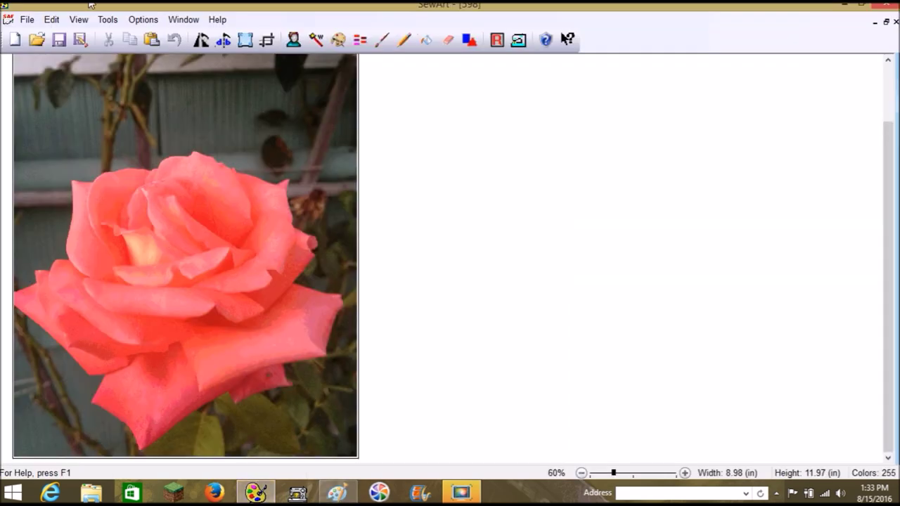
left_click(50, 21)
left_click(50, 21)
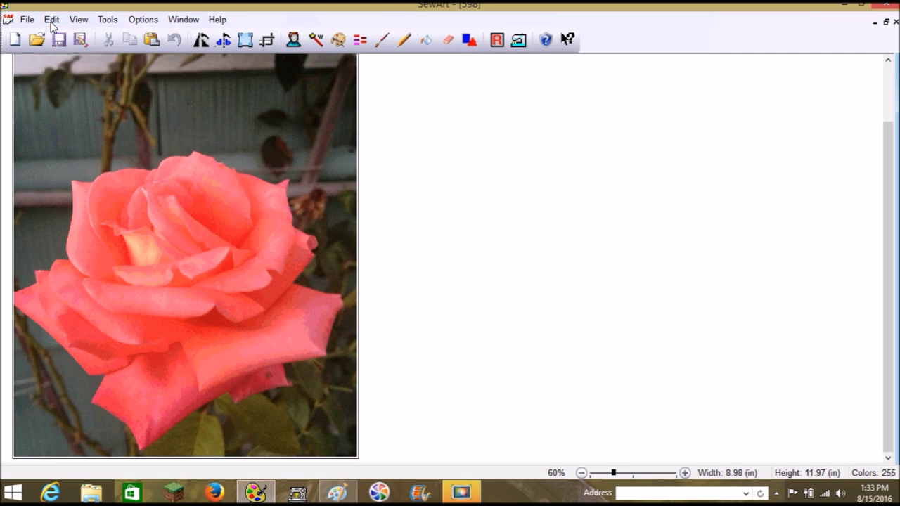
left_click(27, 20)
left_click(50, 94)
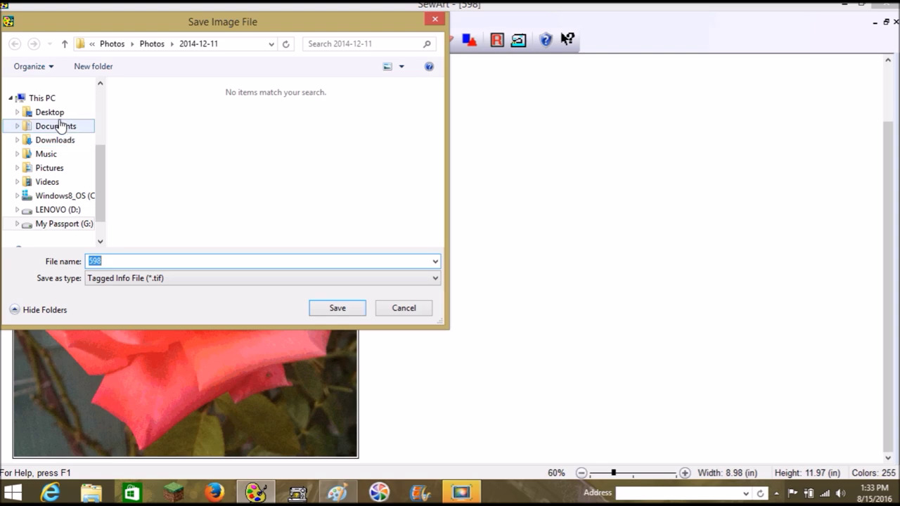
left_click(56, 113)
left_click(201, 281)
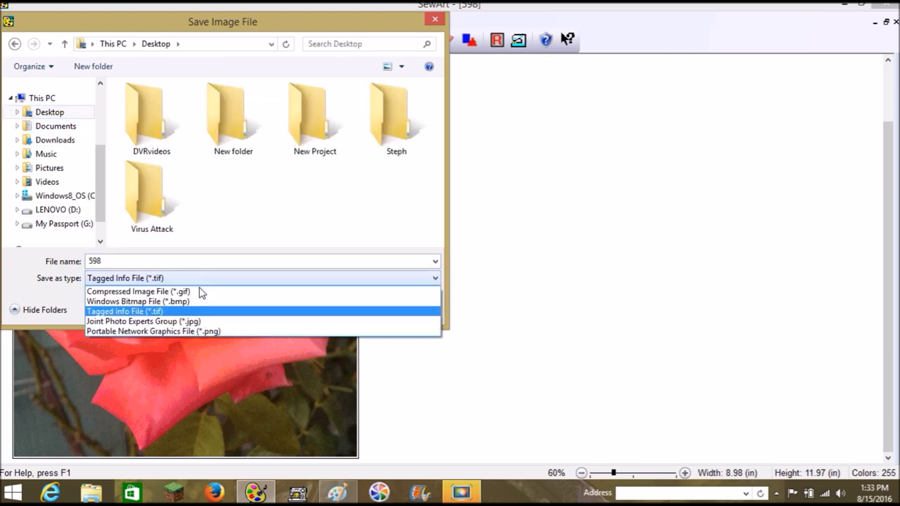
left_click(204, 321)
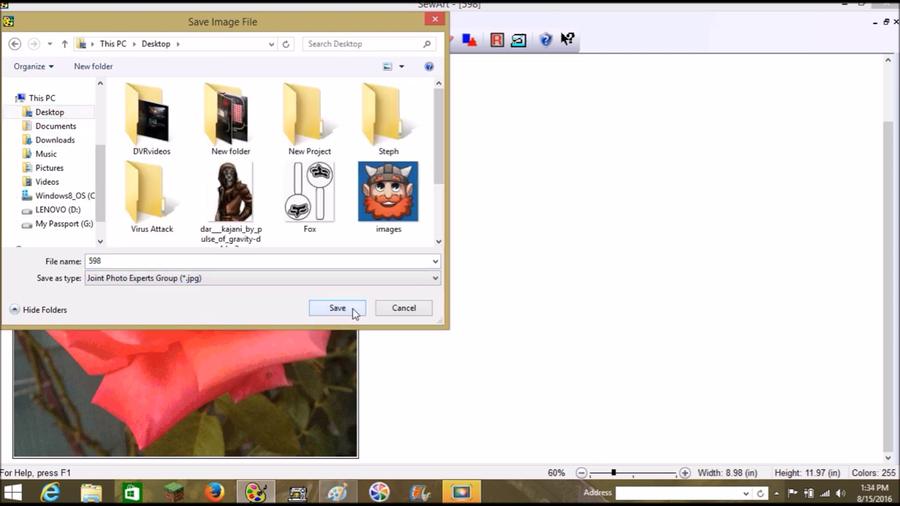
left_click(167, 261)
type("Rose")
left_click(337, 307)
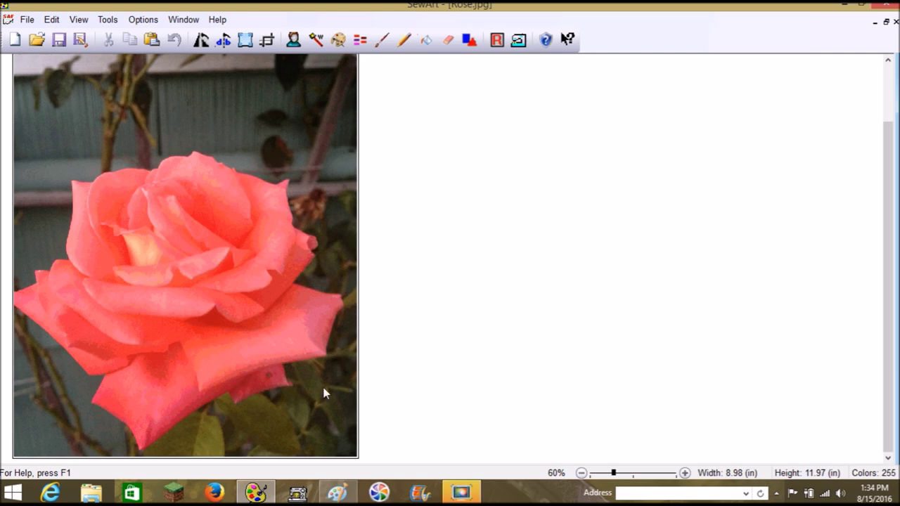
- Switch to Paint and open the Rose image from the Desktop
left_click(337, 492)
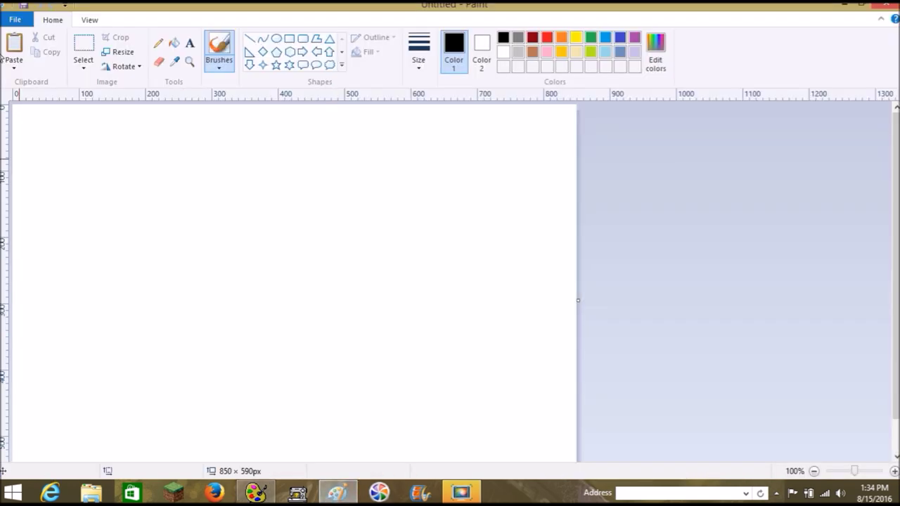
left_click(19, 21)
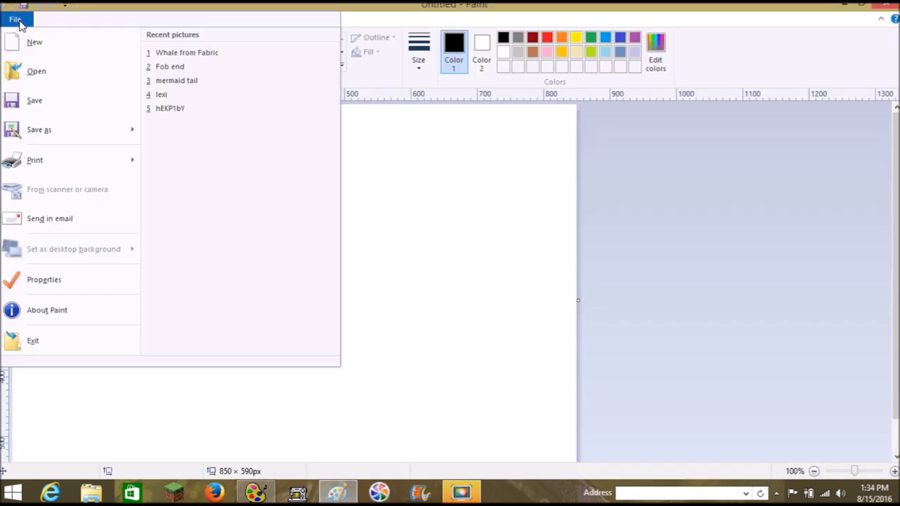
left_click(35, 71)
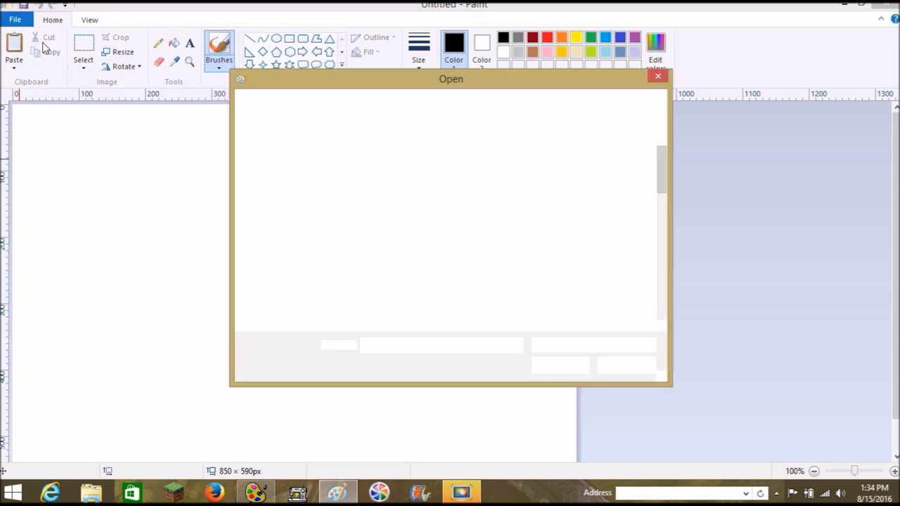
left_click(285, 163)
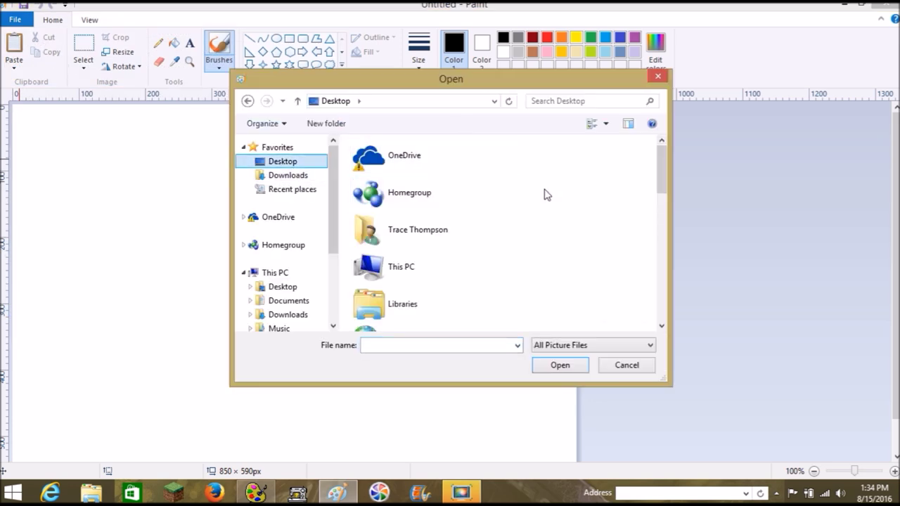
left_click_drag(658, 174, 660, 313)
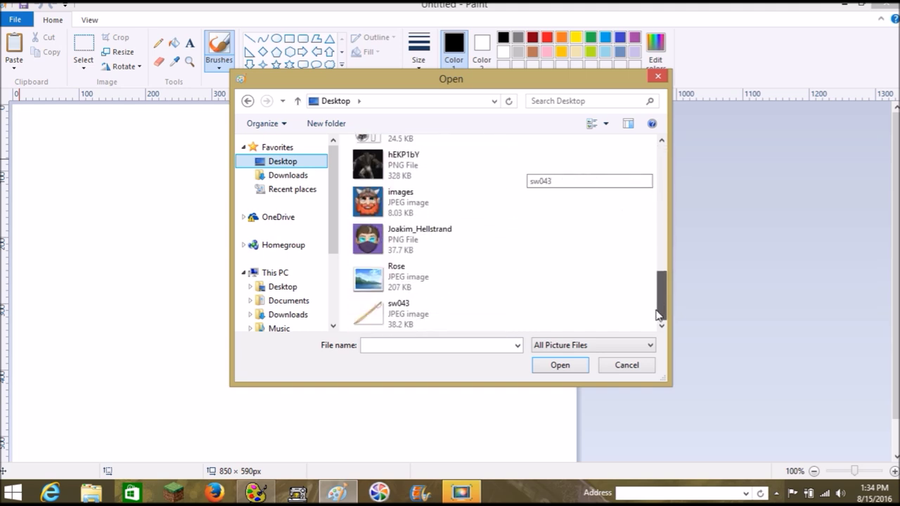
left_click(399, 284)
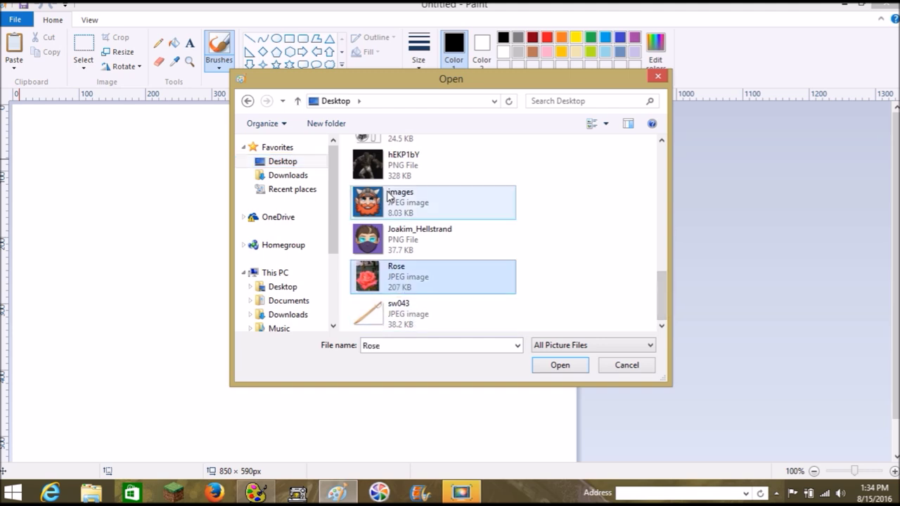
left_click(564, 365)
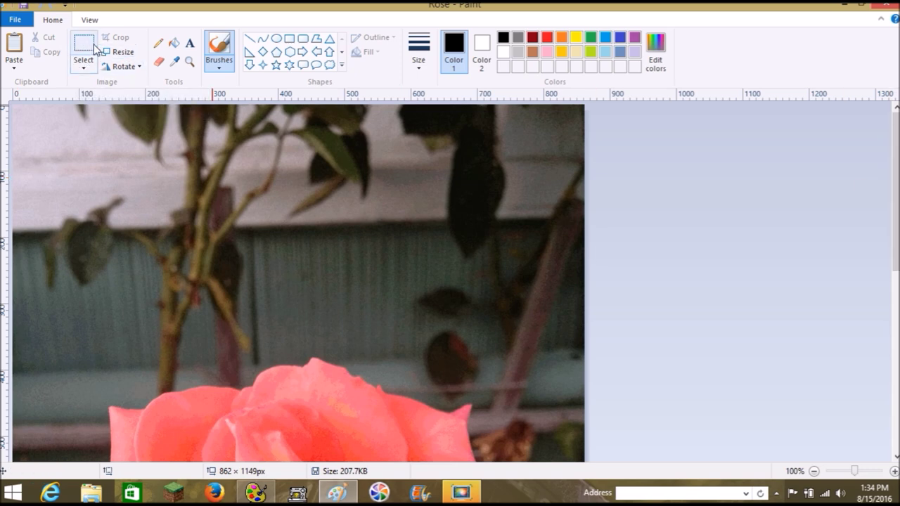
- Try to crop the photo using a rectangular selection of about 862 × 359 px over the background above the rose
left_click(83, 42)
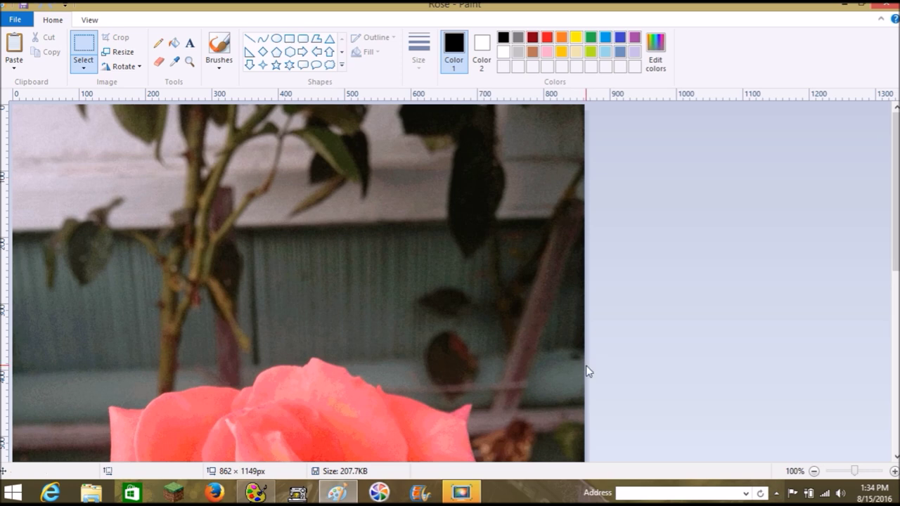
left_click_drag(583, 362, 12, 116)
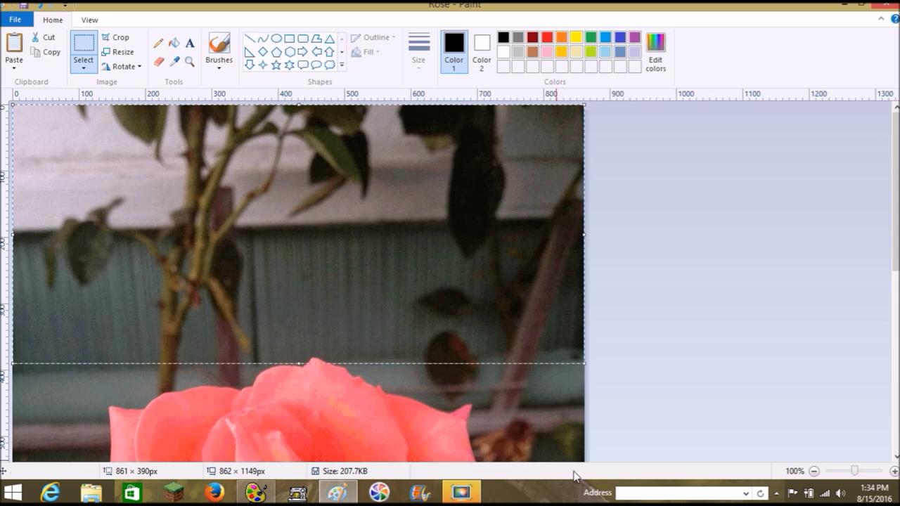
left_click(636, 391)
left_click_drag(584, 342, 10, 98)
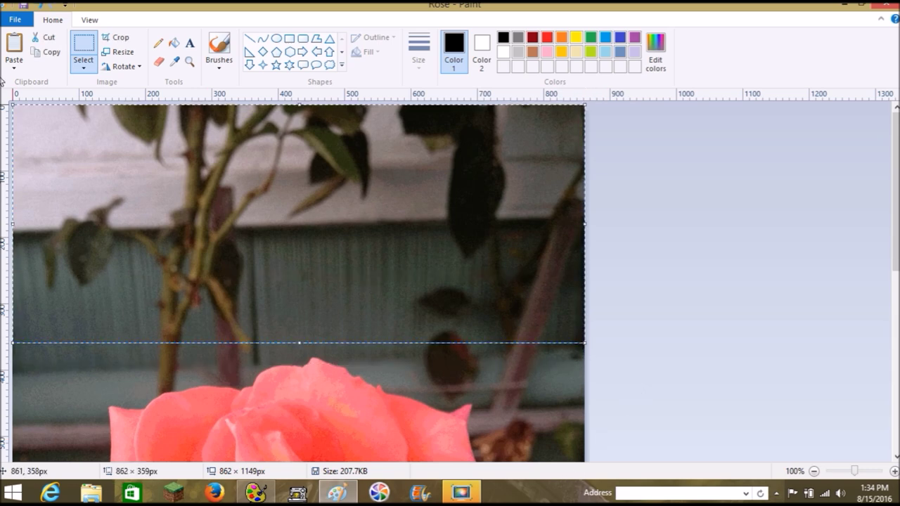
right_click(142, 149)
left_click(187, 202)
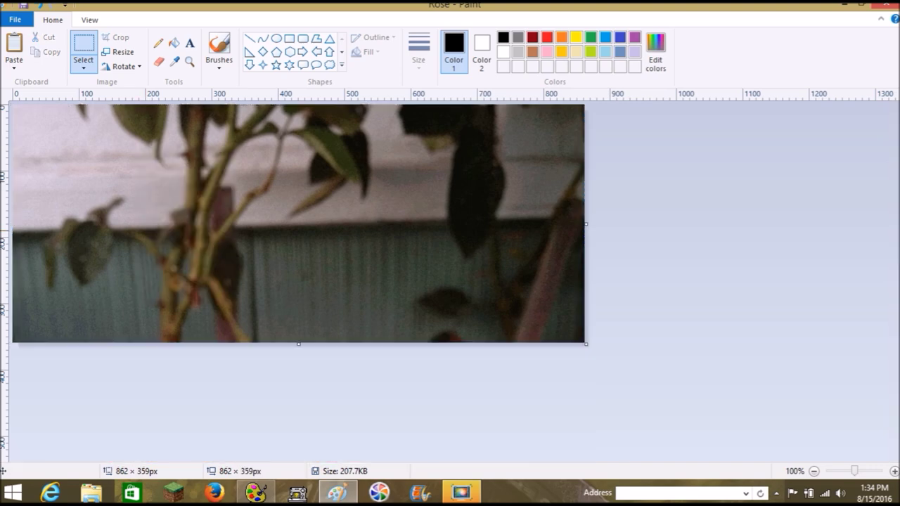
left_click(38, 5)
- Try to shorten the canvas to 862 × 1118 px from its lower edge
scroll(741, 274, "down", 5)
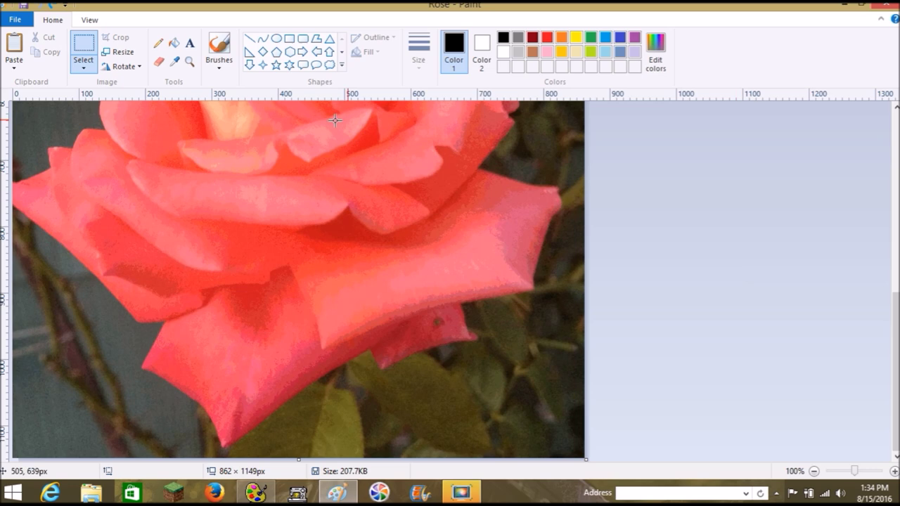
left_click(843, 475)
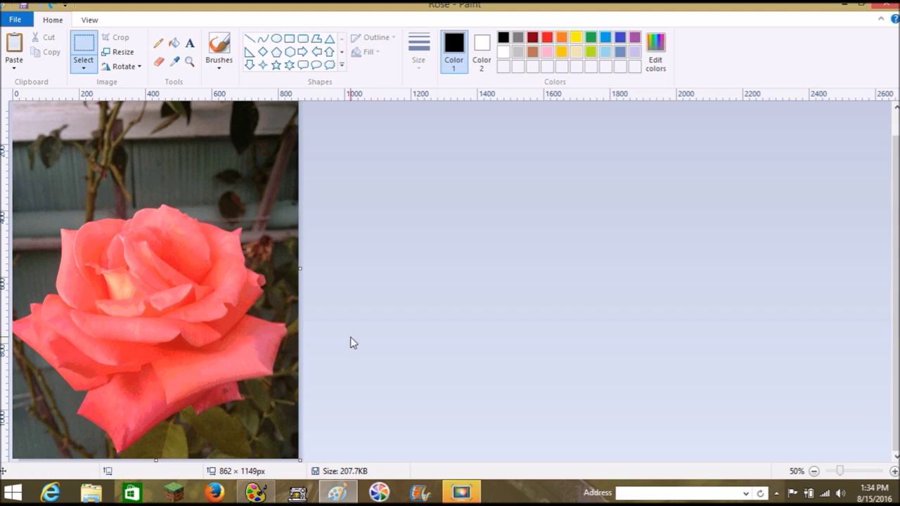
left_click_drag(159, 461, 161, 451)
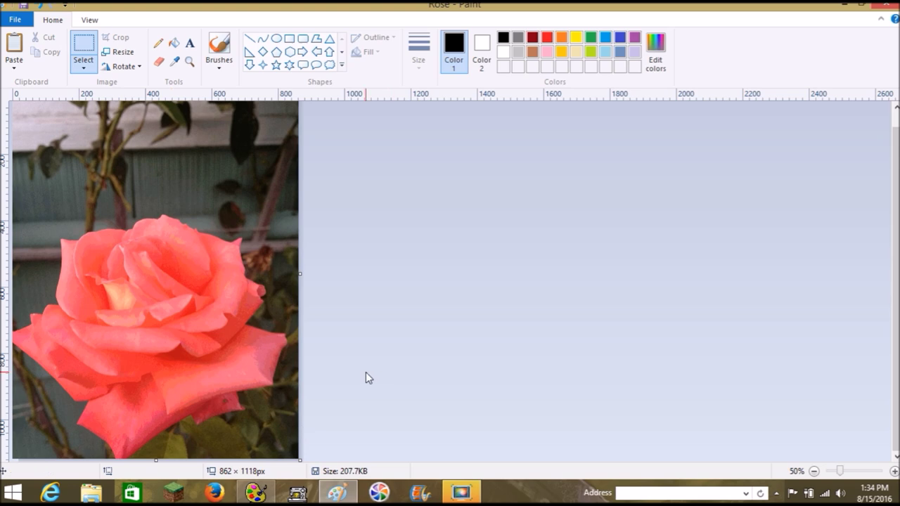
left_click(41, 7)
scroll(417, 328, "down", 1)
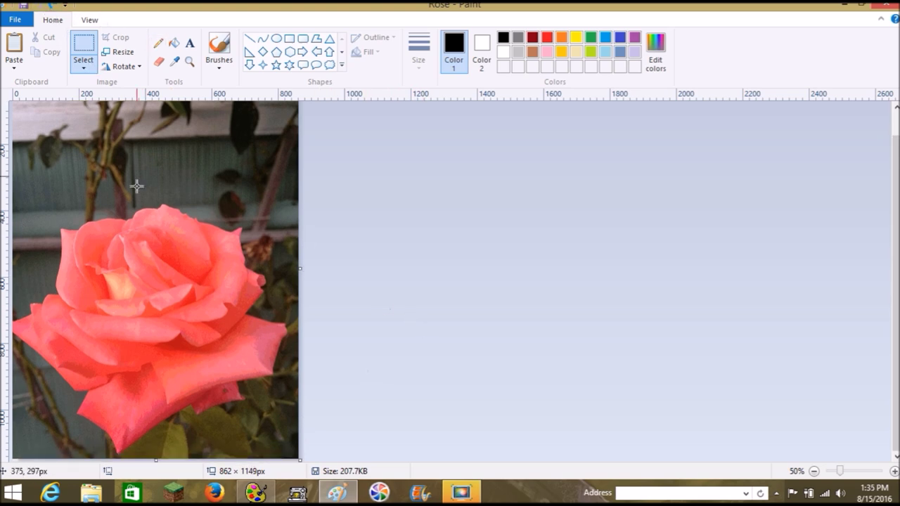
- Crop the photo to a rectangular selection of about 859 × 774 px around the rose, removing the background above it
left_click(81, 51)
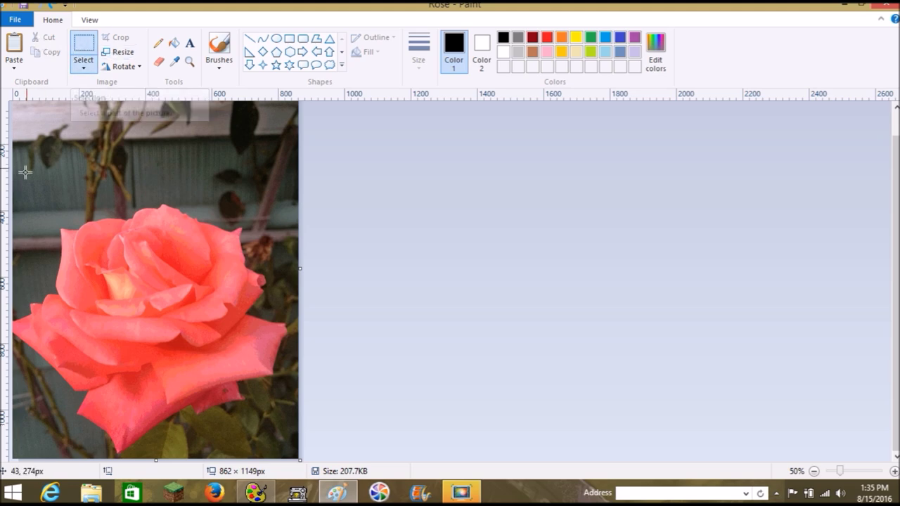
left_click_drag(14, 202, 15, 204)
left_click_drag(131, 310, 302, 463)
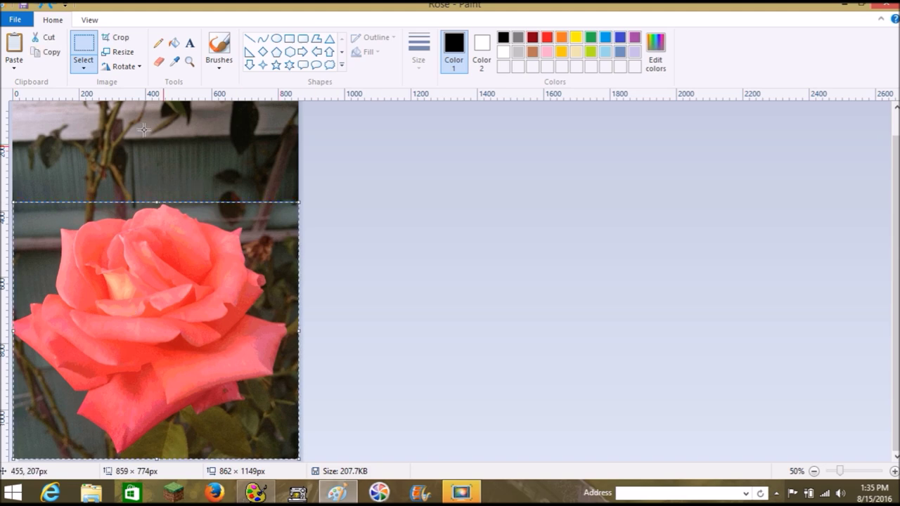
left_click(116, 37)
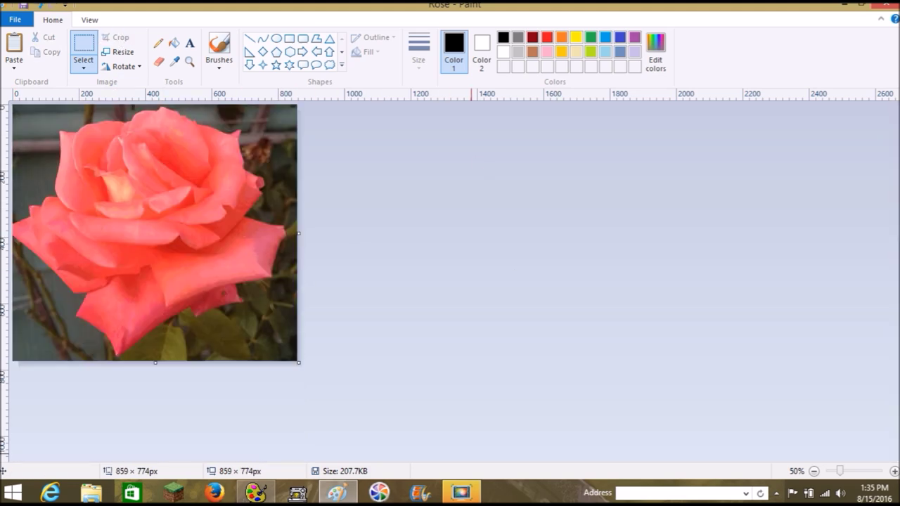
- Change the selection shape to Free-form selection
left_click(894, 471)
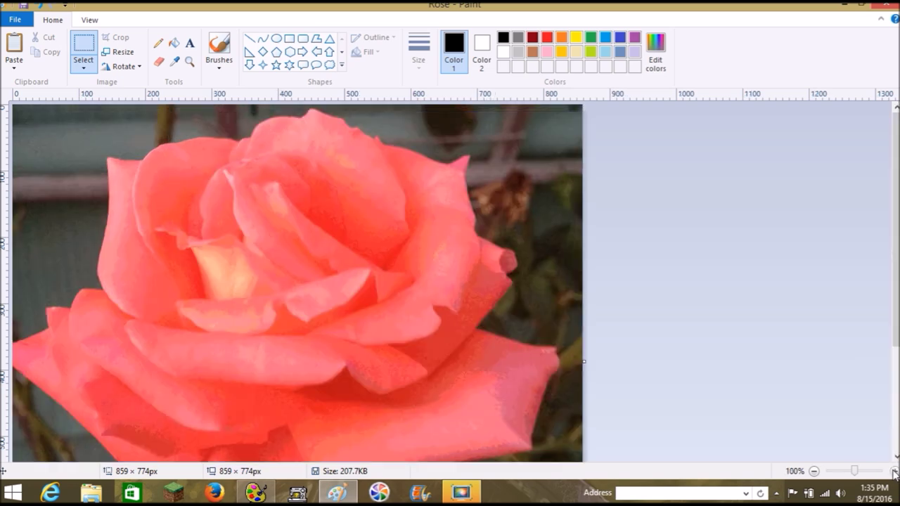
left_click(82, 70)
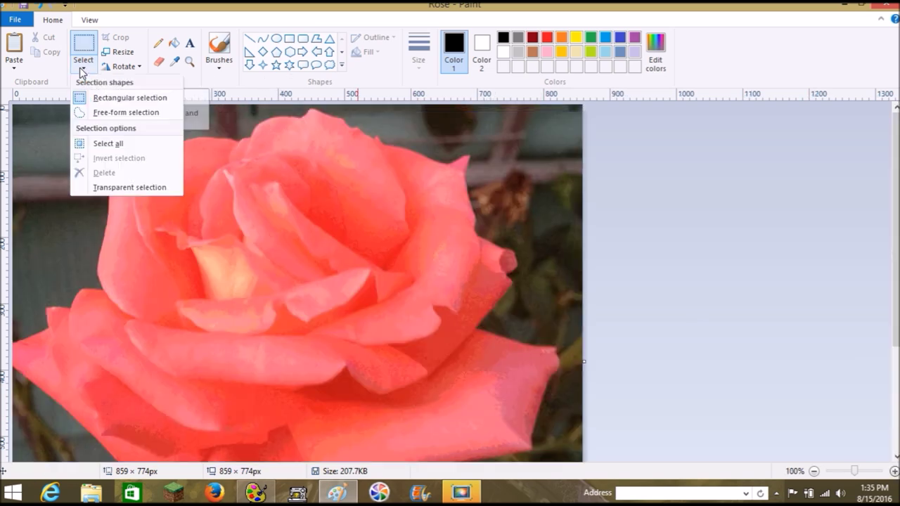
left_click(127, 114)
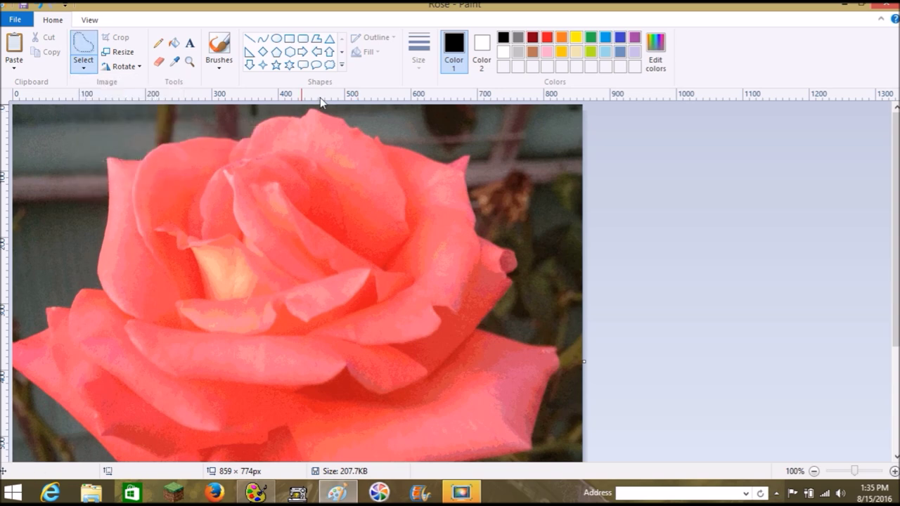
- Try to trace the rose's outline with a free-form selection, from the top petal down along its right side
mouse_move(317, 107)
left_mouse_down()
mouse_move(431, 154)
mouse_move(477, 152)
mouse_move(480, 225)
mouse_move(521, 247)
mouse_move(523, 263)
mouse_move(513, 298)
mouse_move(487, 323)
mouse_move(548, 332)
mouse_move(566, 347)
left_mouse_up()
left_click_drag(565, 366, 533, 453)
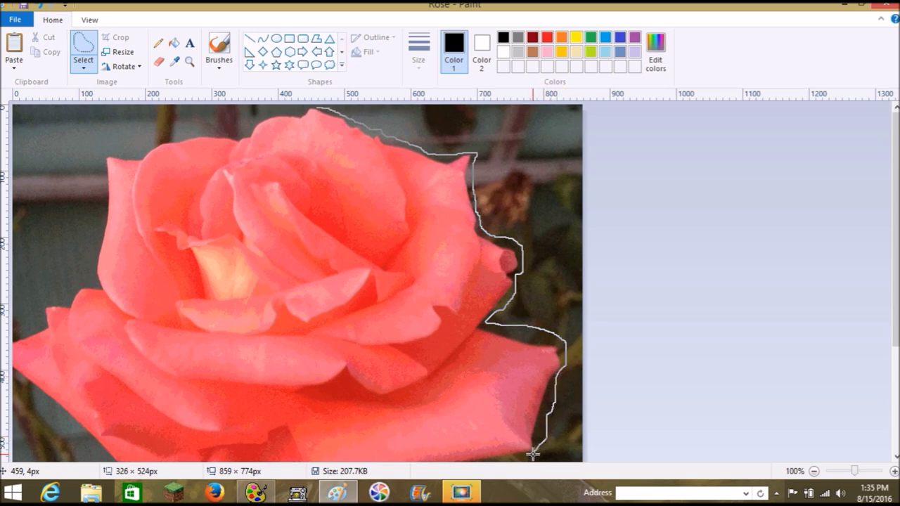
mouse_move(533, 453)
left_mouse_down()
mouse_move(517, 466)
mouse_move(528, 444)
mouse_move(525, 406)
left_mouse_up()
scroll(527, 445, "down", 3)
left_click(681, 245)
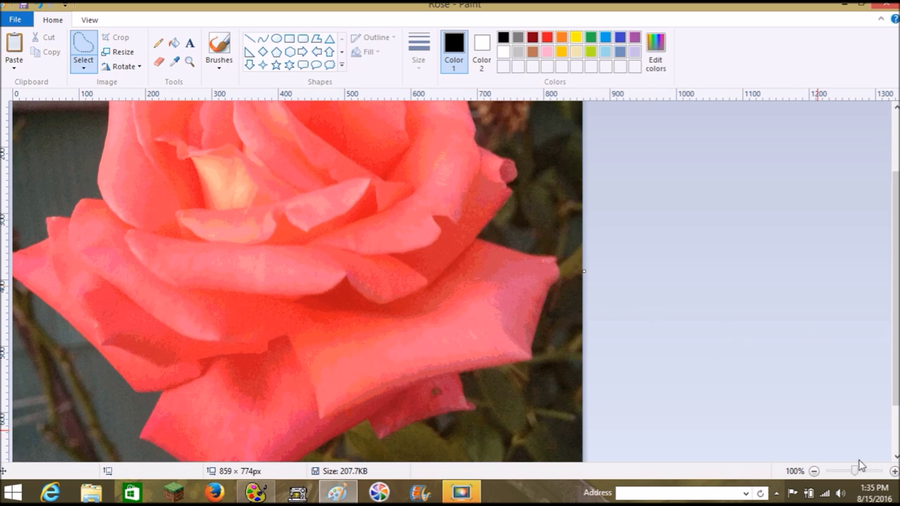
- Trace a free-form selection around the whole rose just outside its petals and crop the image to it, about 839 × 765 px
left_click(814, 473)
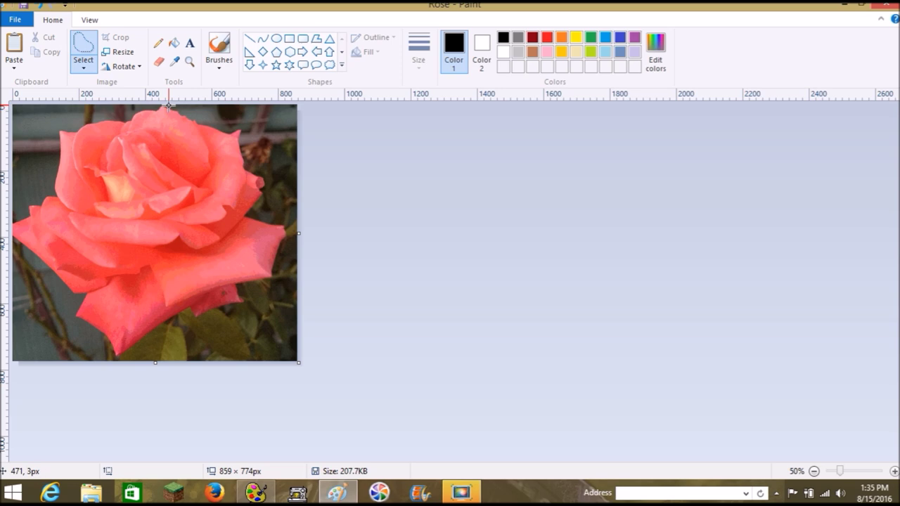
mouse_move(169, 106)
left_mouse_down()
mouse_move(247, 127)
mouse_move(249, 155)
mouse_move(270, 185)
mouse_move(257, 211)
mouse_move(287, 227)
mouse_move(279, 277)
mouse_move(248, 289)
mouse_move(242, 312)
mouse_move(187, 316)
mouse_move(110, 359)
mouse_move(78, 325)
mouse_move(62, 281)
mouse_move(12, 231)
left_mouse_up()
mouse_move(15, 197)
left_mouse_down()
mouse_move(9, 214)
mouse_move(45, 194)
mouse_move(54, 125)
mouse_move(172, 105)
left_mouse_up()
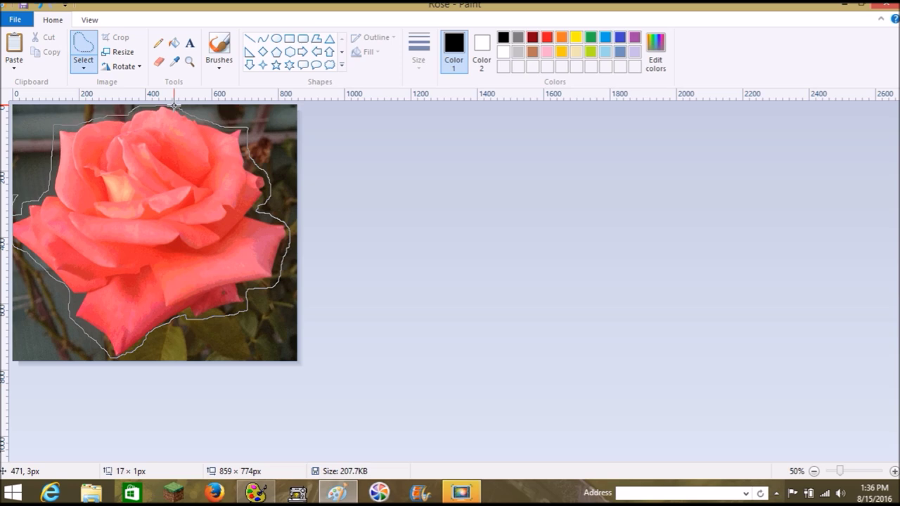
left_click_drag(174, 105, 173, 105)
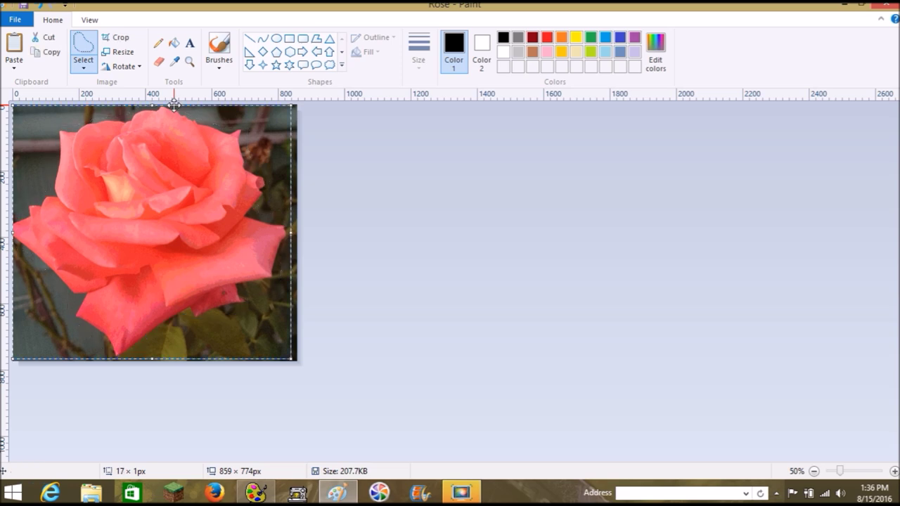
left_click(118, 40)
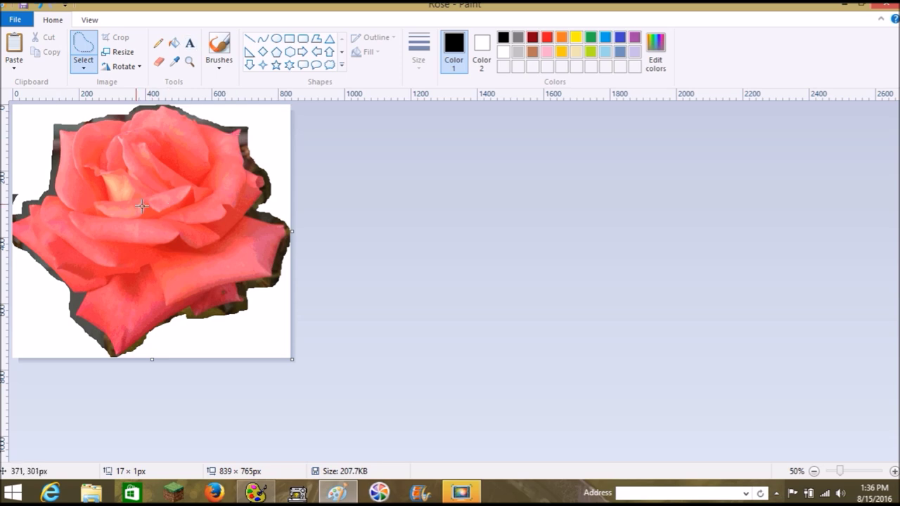
- Examine the edges of the cropped rose at several magnifications for leftover dark background
left_click_drag(843, 471, 864, 471)
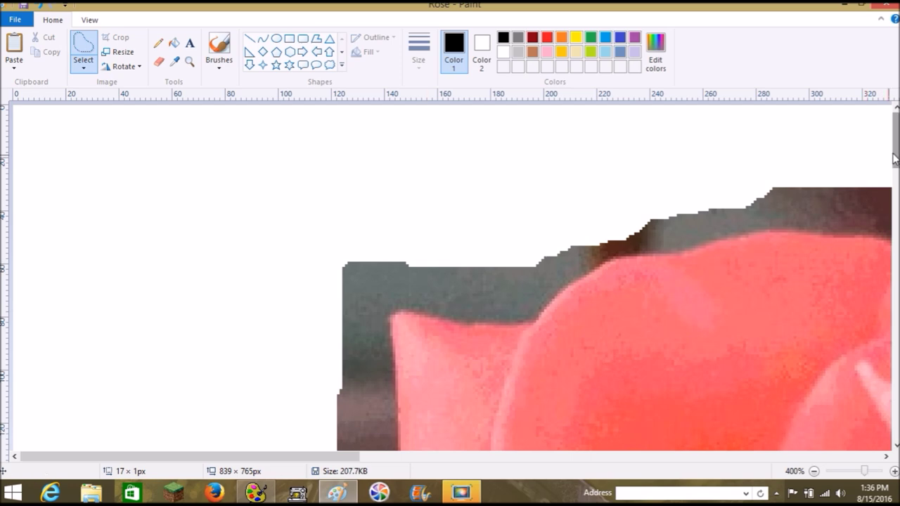
left_click(878, 471)
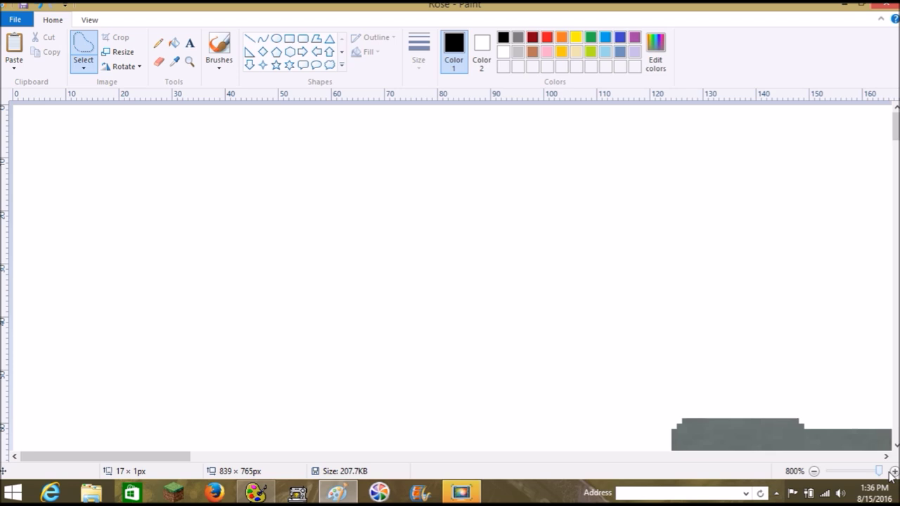
scroll(705, 172, "down", 4)
scroll(700, 181, "down", 2)
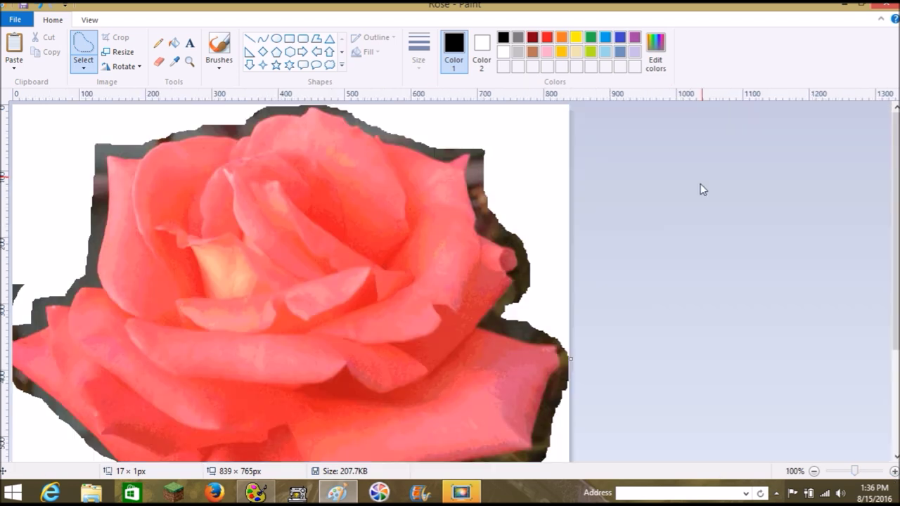
scroll(780, 233, "up", 7)
scroll(419, 349, "down", 10)
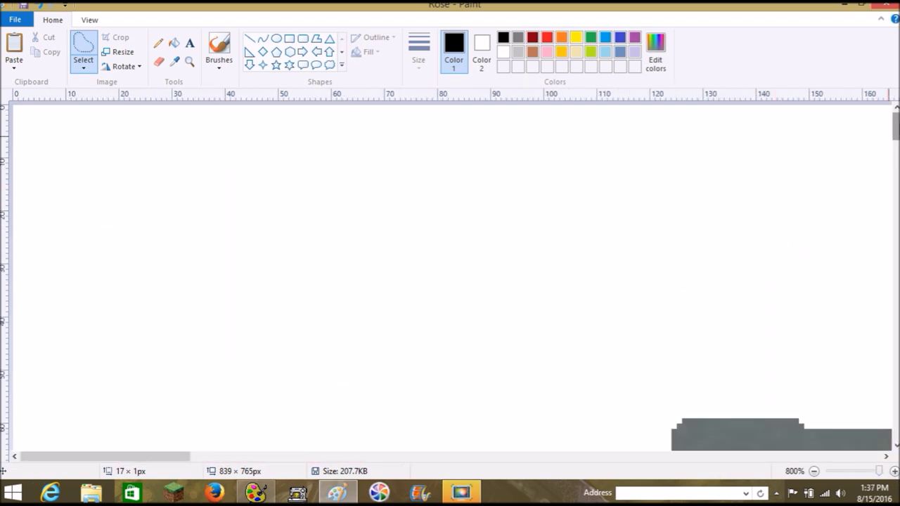
left_click_drag(187, 457, 300, 462)
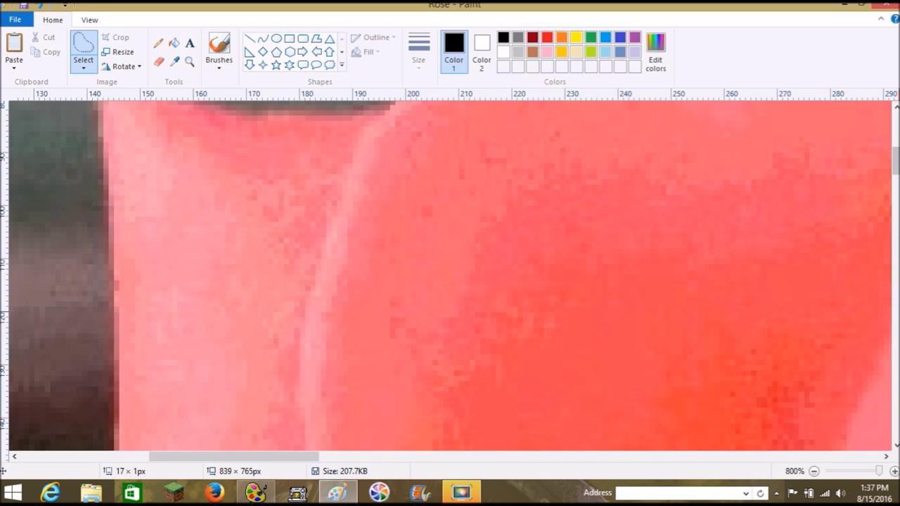
scroll(845, 480, "down", 7)
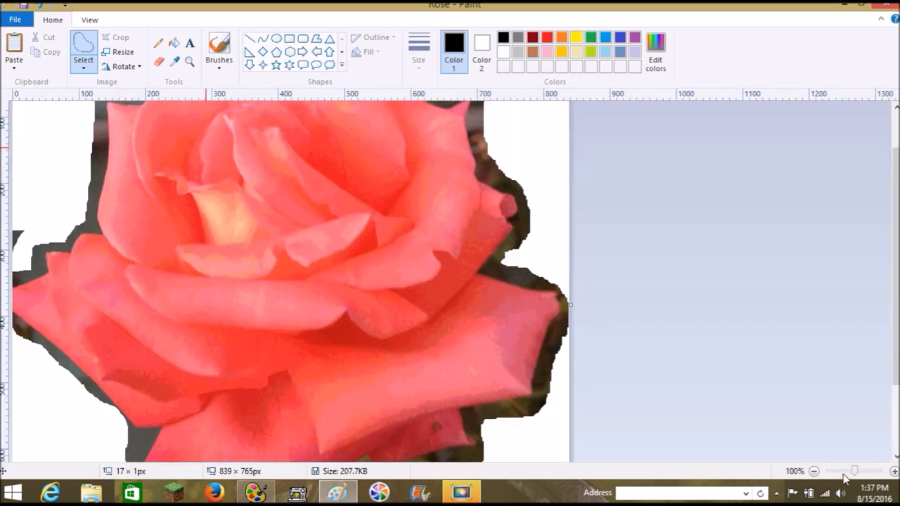
scroll(834, 476, "down", 1)
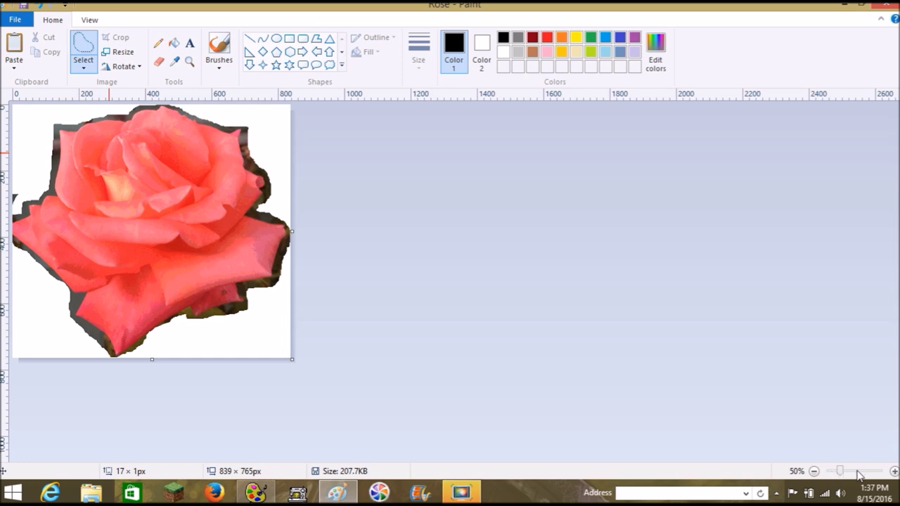
scroll(858, 476, "up", 1)
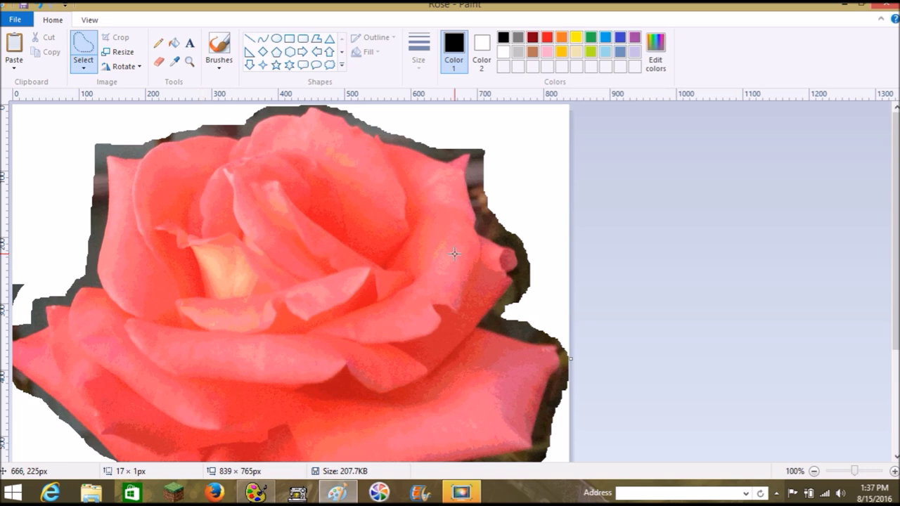
scroll(457, 303, "down", 1, "ctrl")
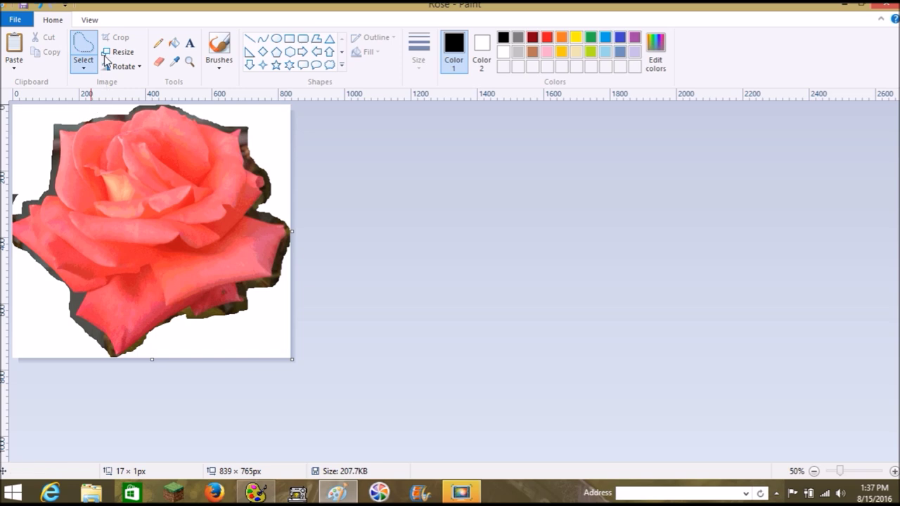
- Select the entire cropped rose image and copy it to the clipboard
left_click(83, 71)
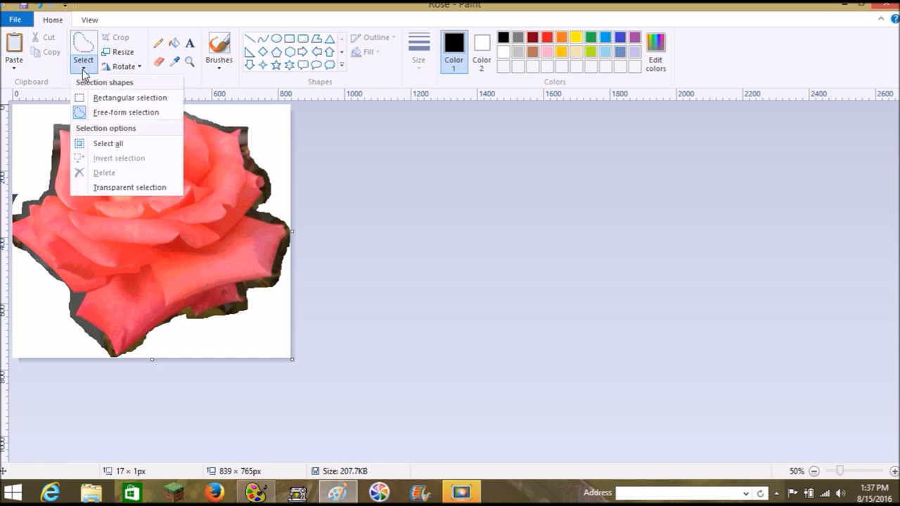
left_click(107, 144)
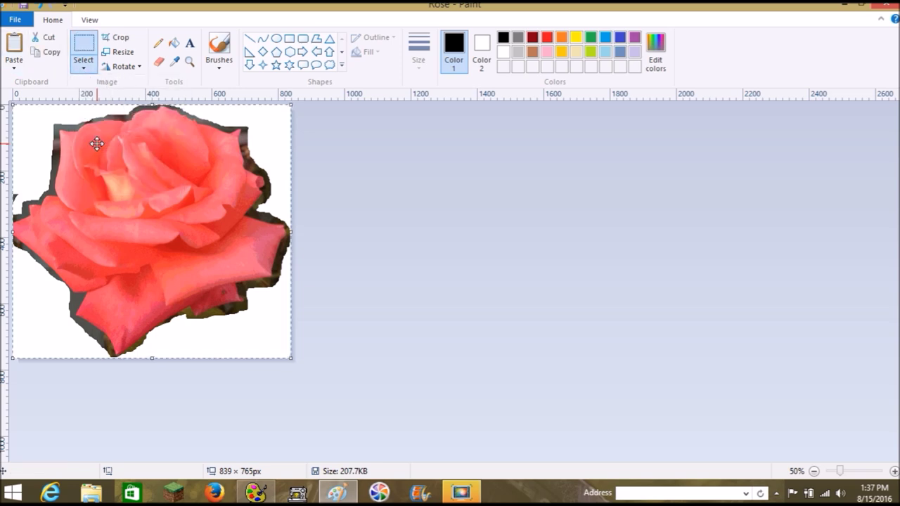
left_click(49, 52)
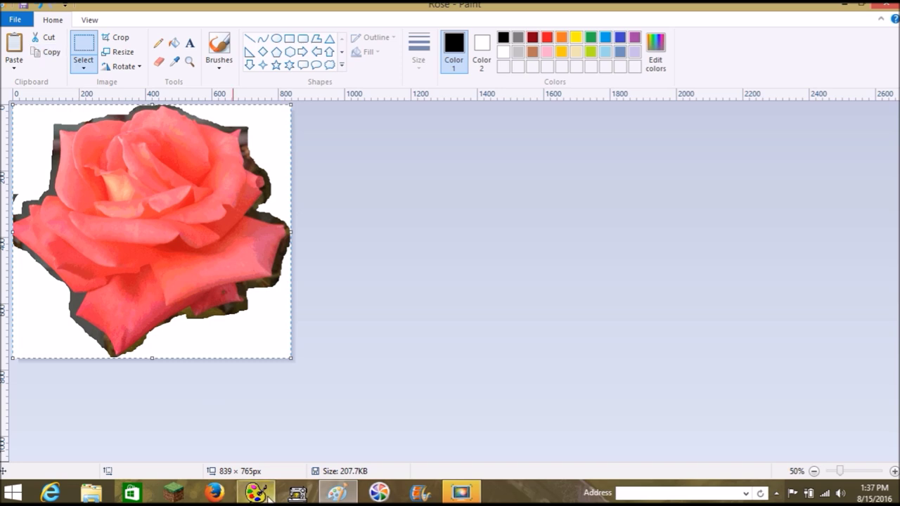
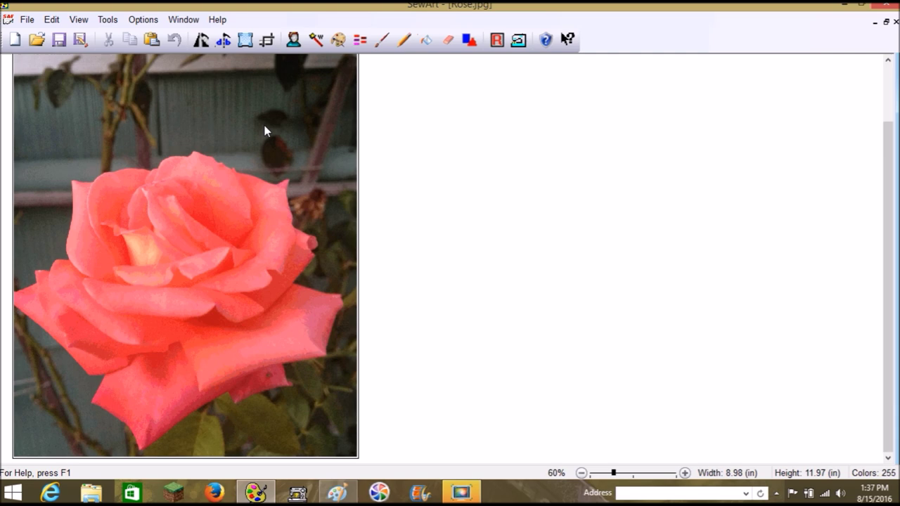
- Switch to SewArt, create a new image and paste the copied rose into it
left_click(340, 42)
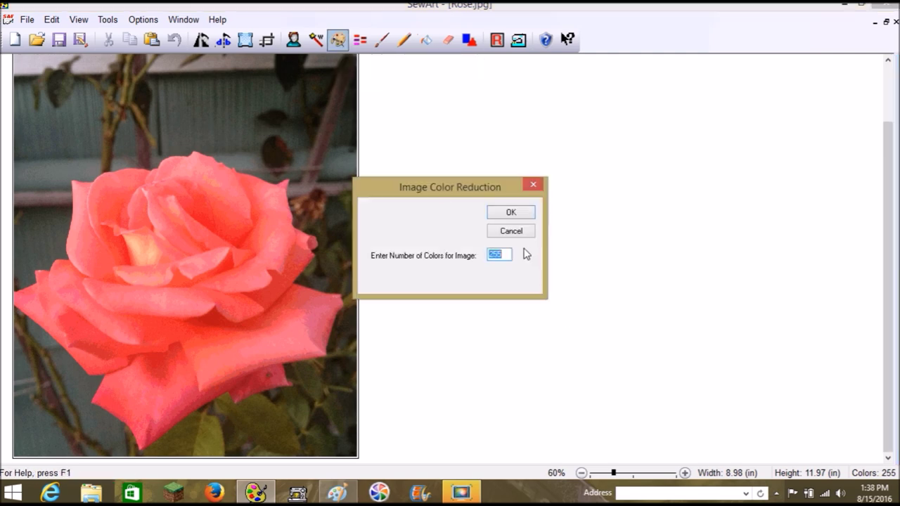
left_click(512, 213)
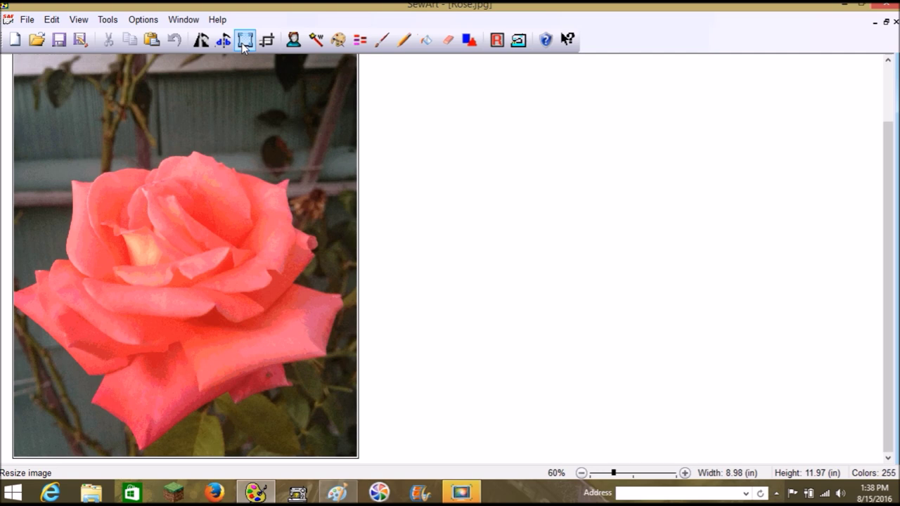
left_click(16, 41)
left_click(51, 19)
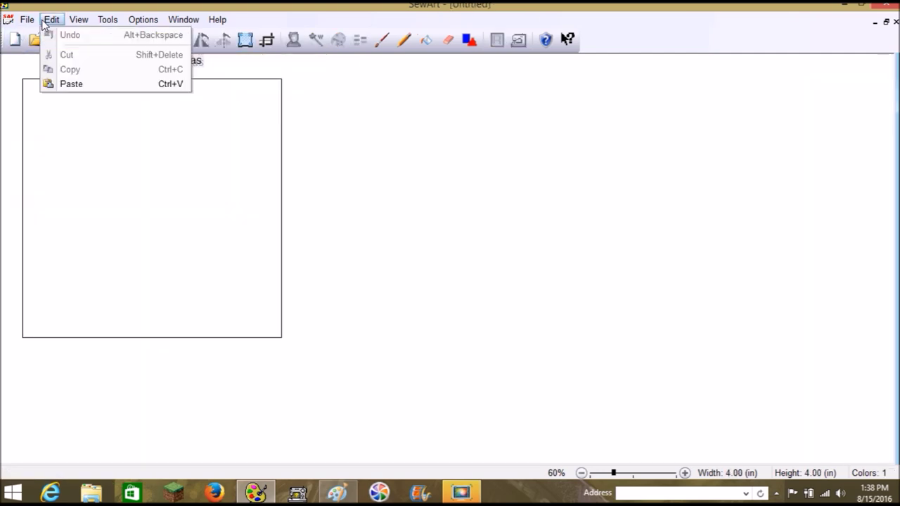
left_click(91, 83)
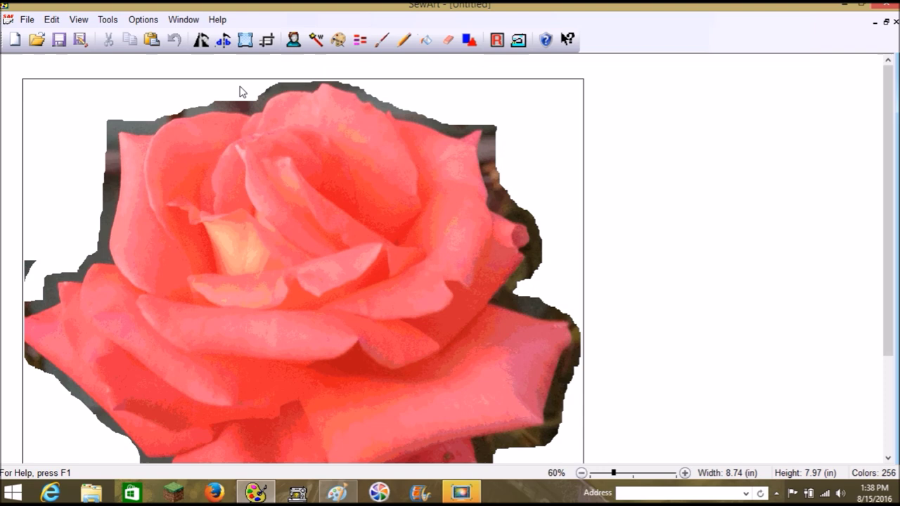
- Check the color count offered by Image Color Reduction for the pasted rose and view its lower part
left_click(338, 40)
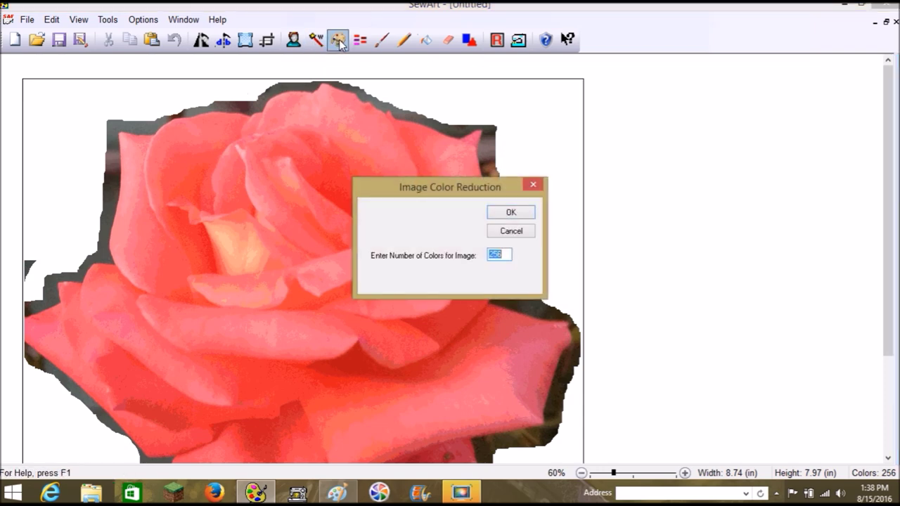
left_click(511, 211)
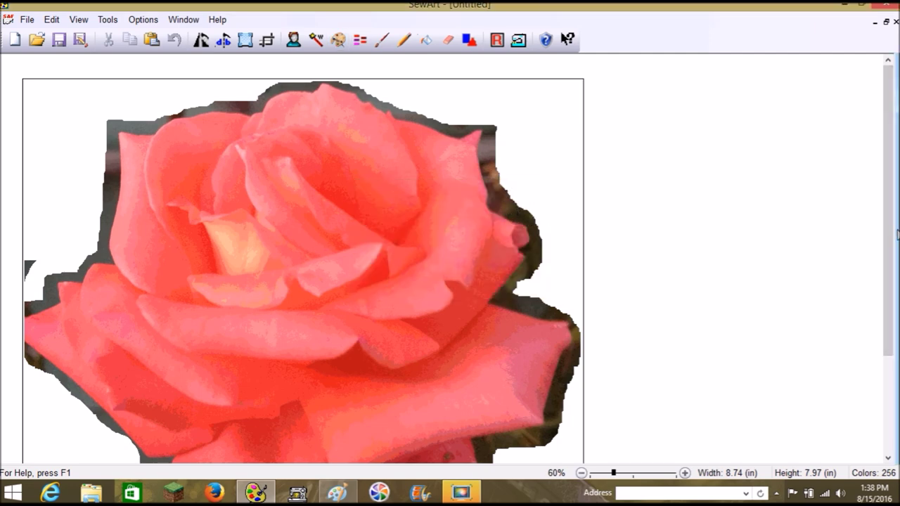
left_click_drag(888, 229, 895, 307)
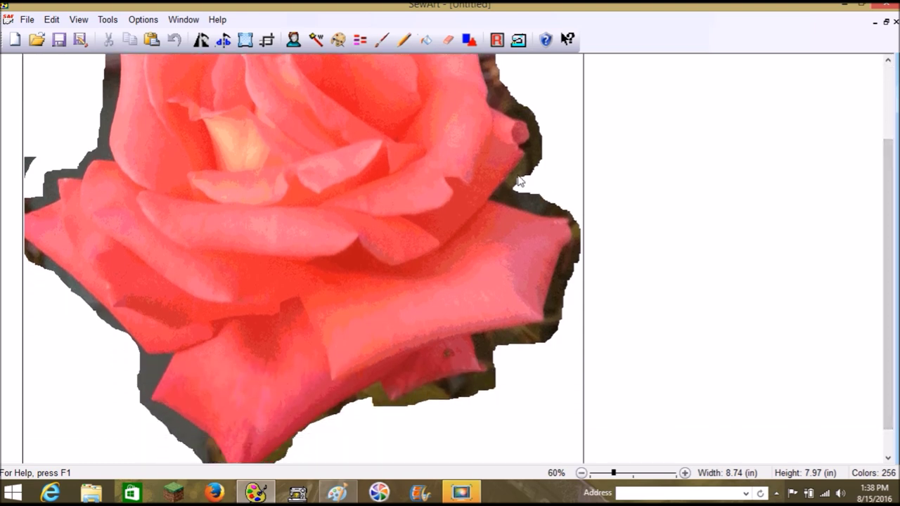
- Erase strips of the dark background to white beside the rose's right-hand petals, using the smallest eraser size
left_click(448, 39)
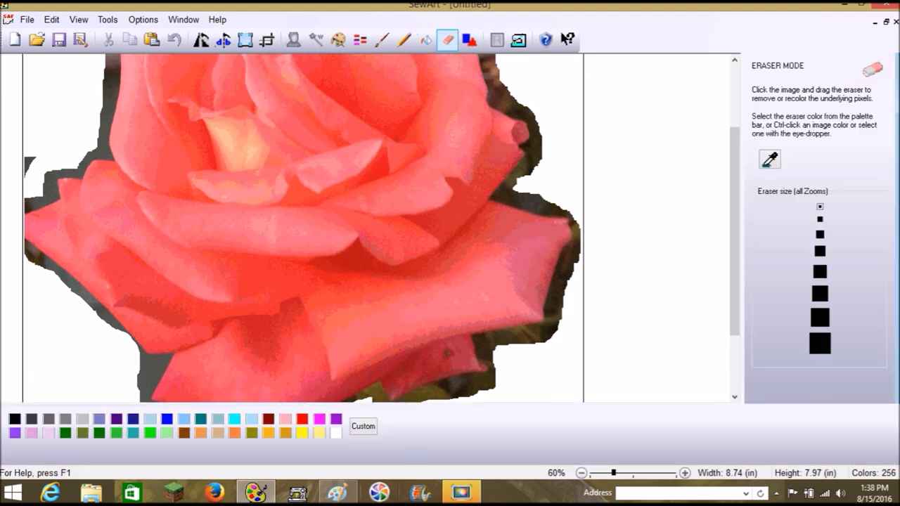
left_click(770, 160)
left_click(684, 473)
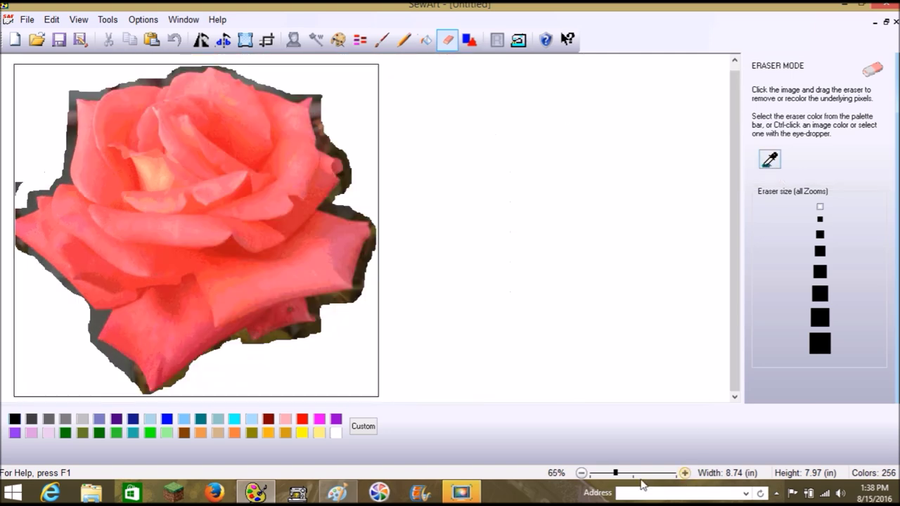
left_click(581, 473)
left_click(581, 473)
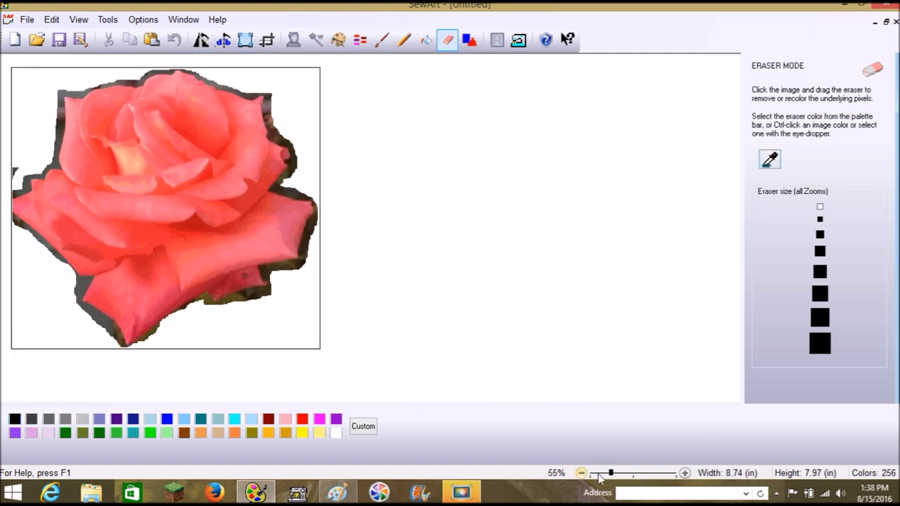
left_click(684, 473)
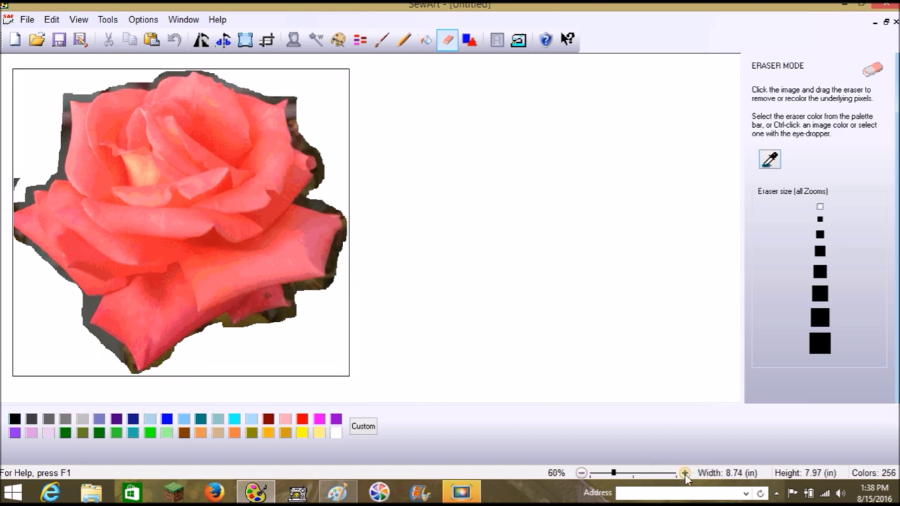
left_click(684, 473)
left_click(684, 473)
left_click(684, 473)
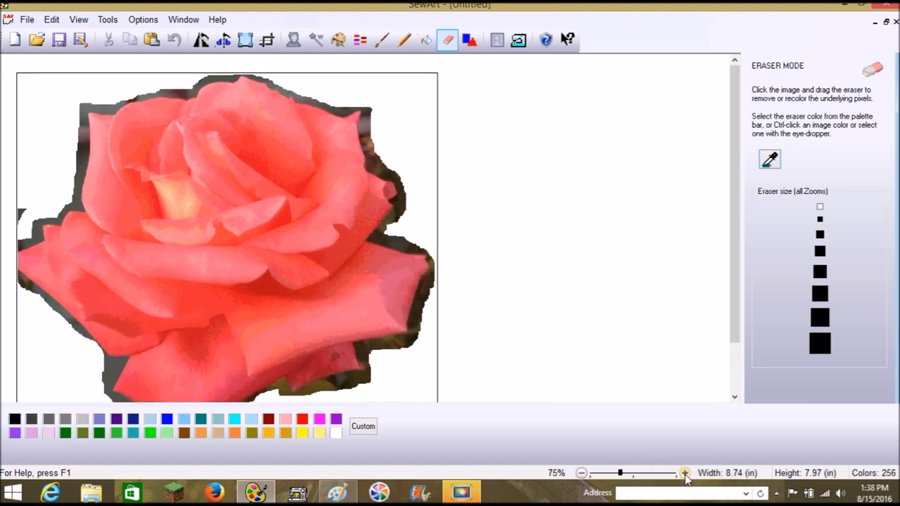
left_click(684, 473)
mouse_move(428, 242)
left_mouse_down()
mouse_move(416, 241)
mouse_move(438, 253)
mouse_move(423, 254)
mouse_move(429, 229)
left_mouse_up()
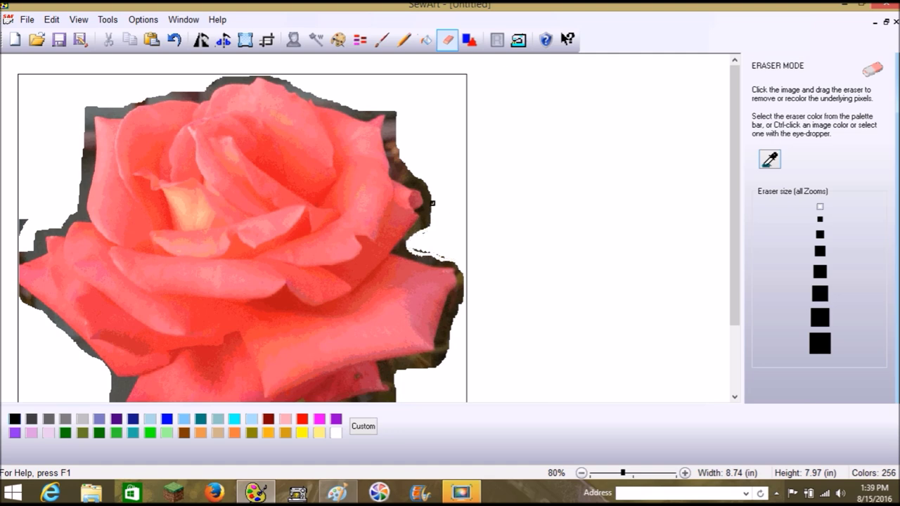
left_click_drag(424, 187, 401, 154)
left_click(449, 42)
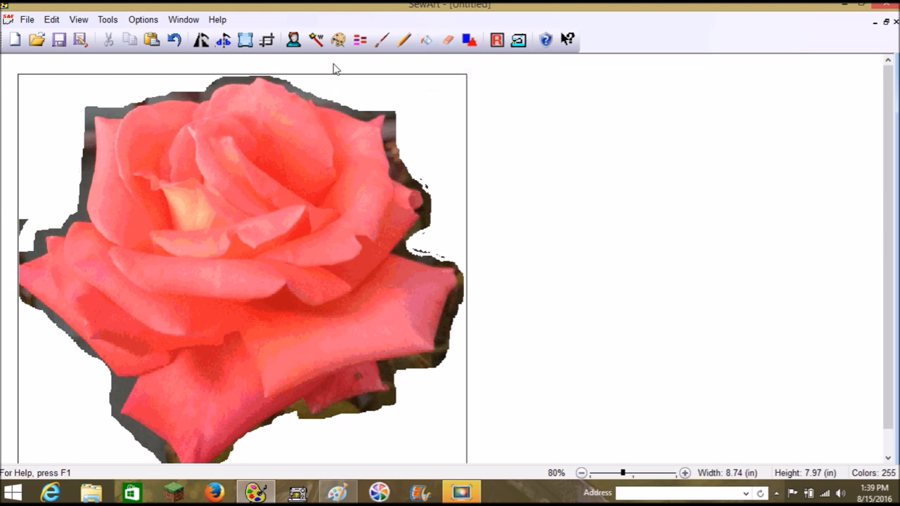
- Reduce the rose image to 50 colors and check its color list in Merge mode
left_click(338, 40)
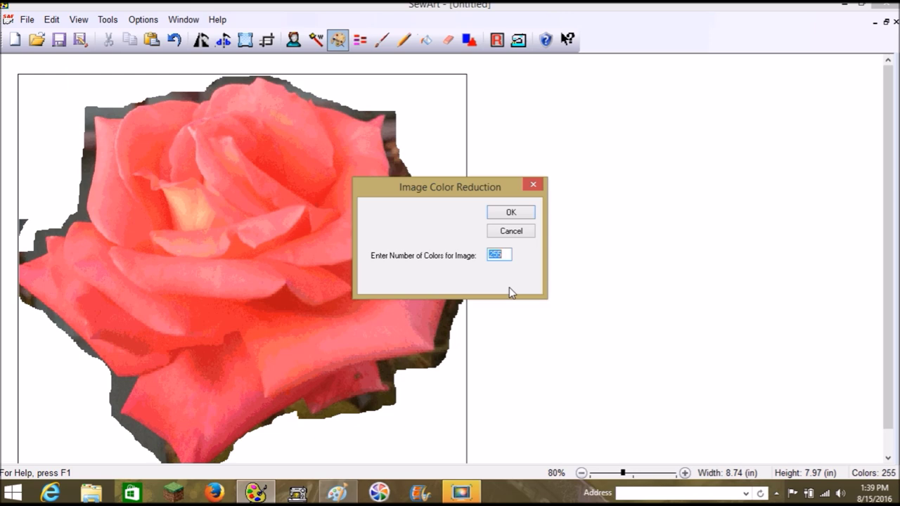
type("50")
left_click(510, 214)
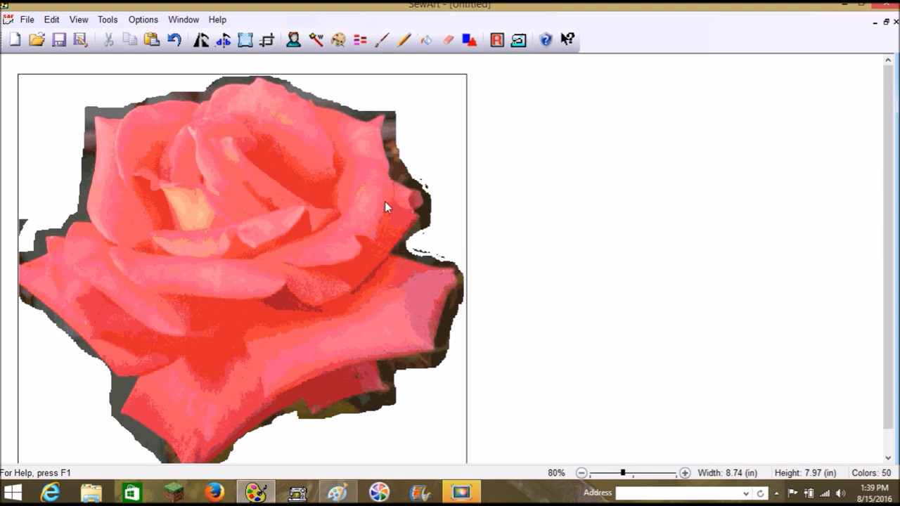
left_click(370, 46)
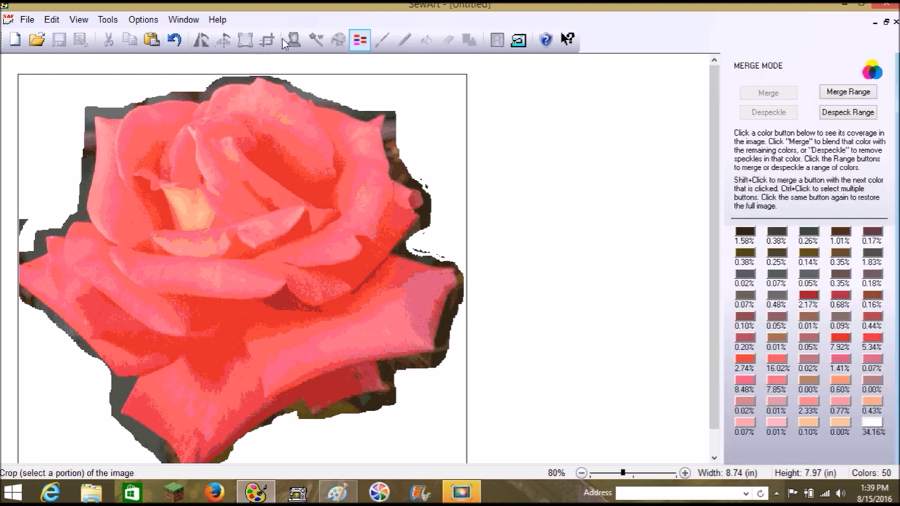
left_click(370, 46)
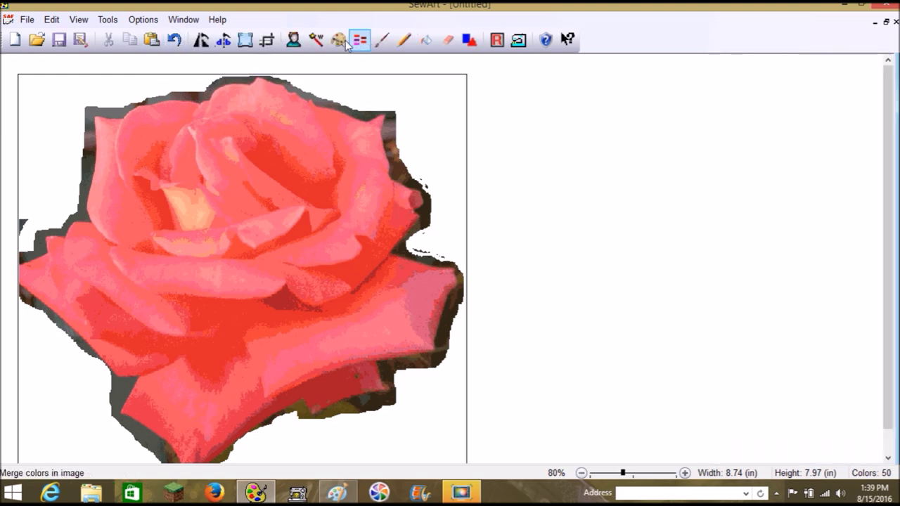
- Posterize the rose with despeckle level 50%, feature blending 40% and posterization level 0%, and enter Merge mode
left_click(293, 41)
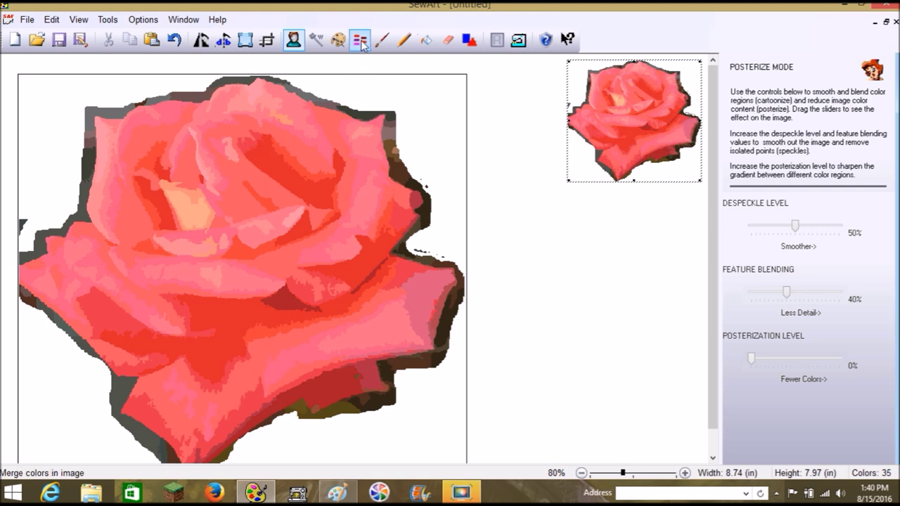
left_click(293, 40)
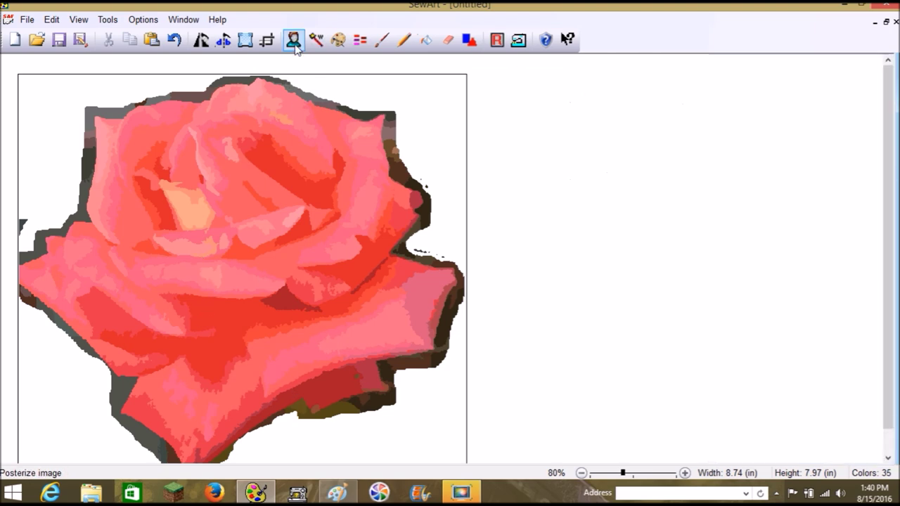
left_click(360, 40)
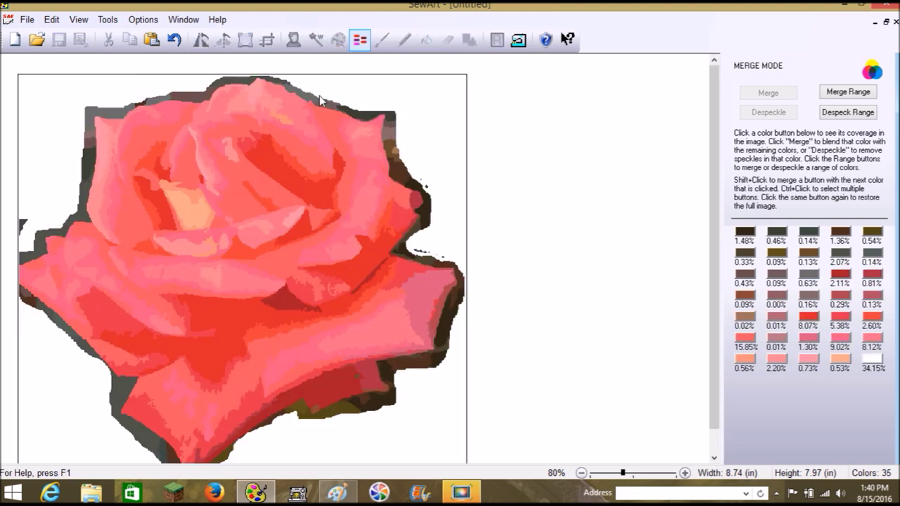
- Isolate the darkest brown color's coverage, despeckle that color and restore the full rose image
left_click(752, 230)
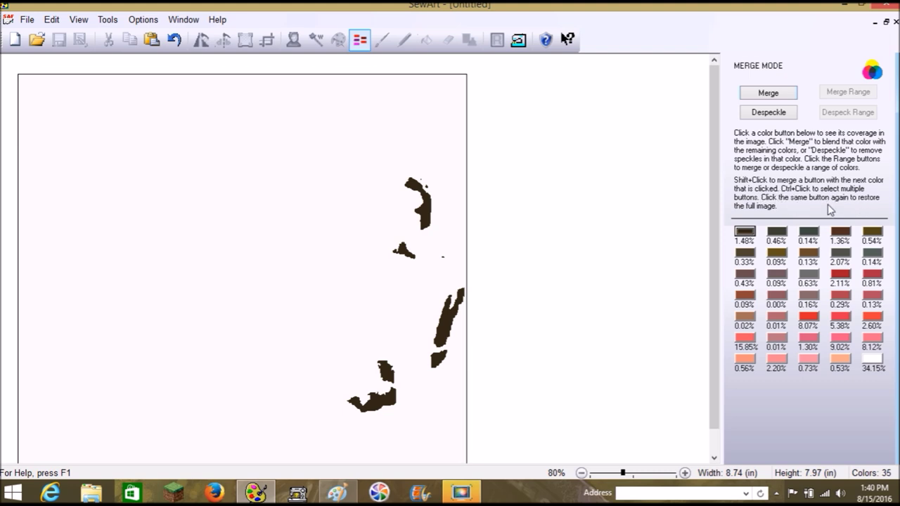
left_click(745, 232)
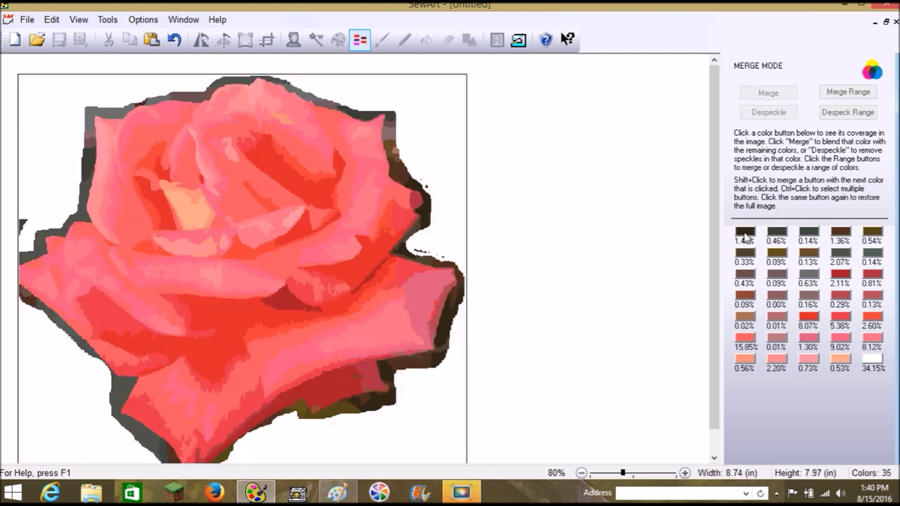
left_click(745, 232)
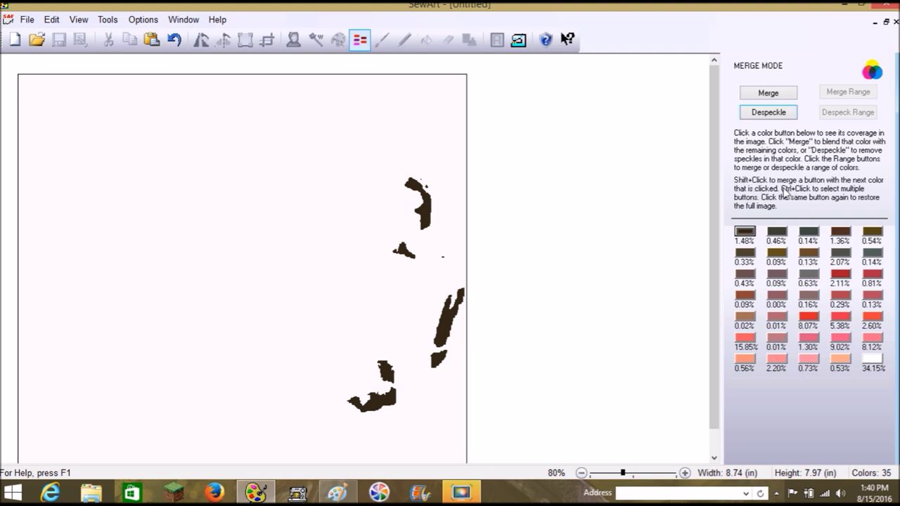
left_click(759, 115)
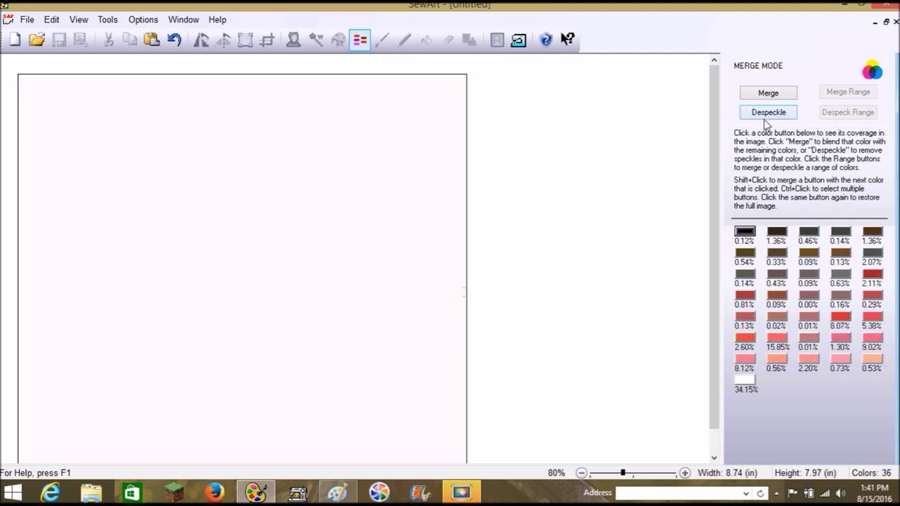
left_click(745, 232)
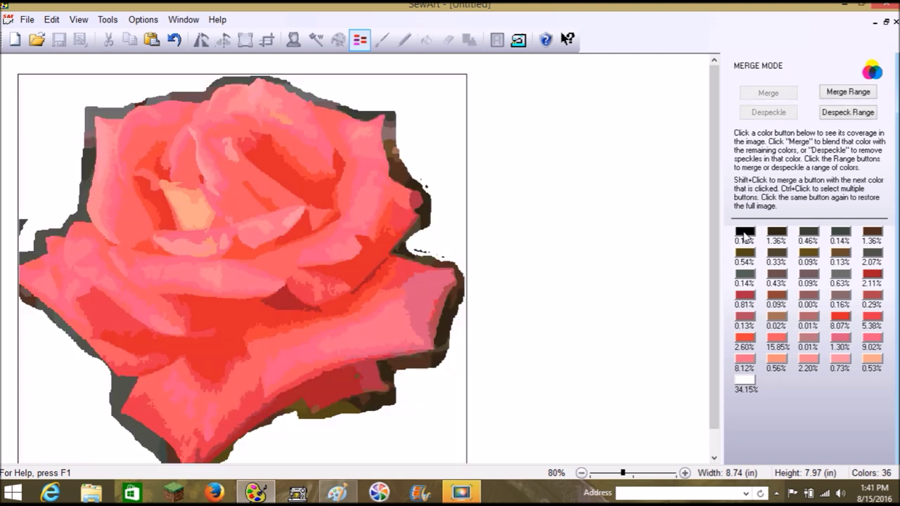
- Despeckle the black color and merge it into the remaining colors
left_click(745, 234)
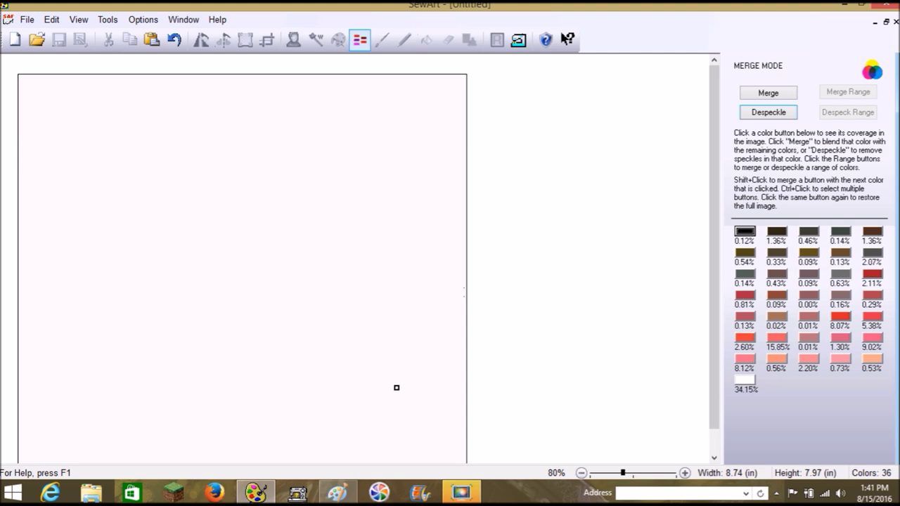
left_click(762, 113)
left_click(768, 95)
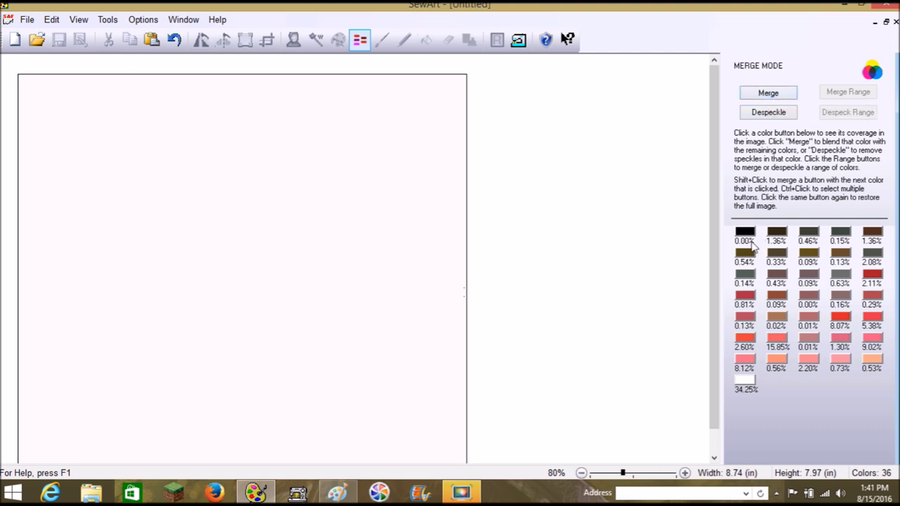
left_click(769, 97)
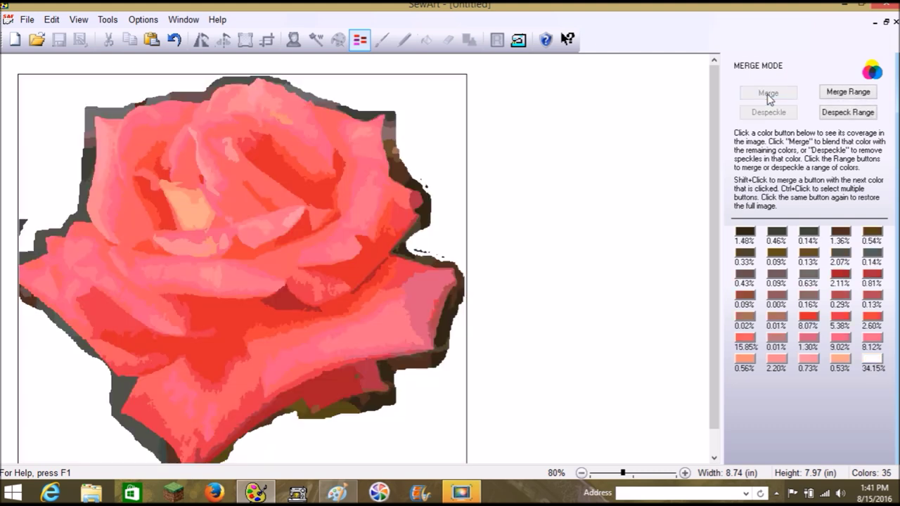
- Despeckle the darkest brown color once more and return to the full image
left_click(745, 232)
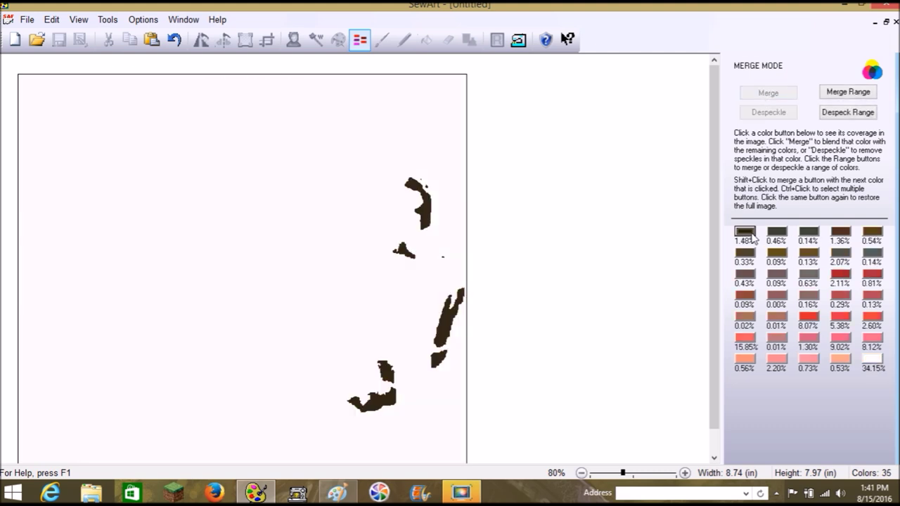
left_click(766, 117)
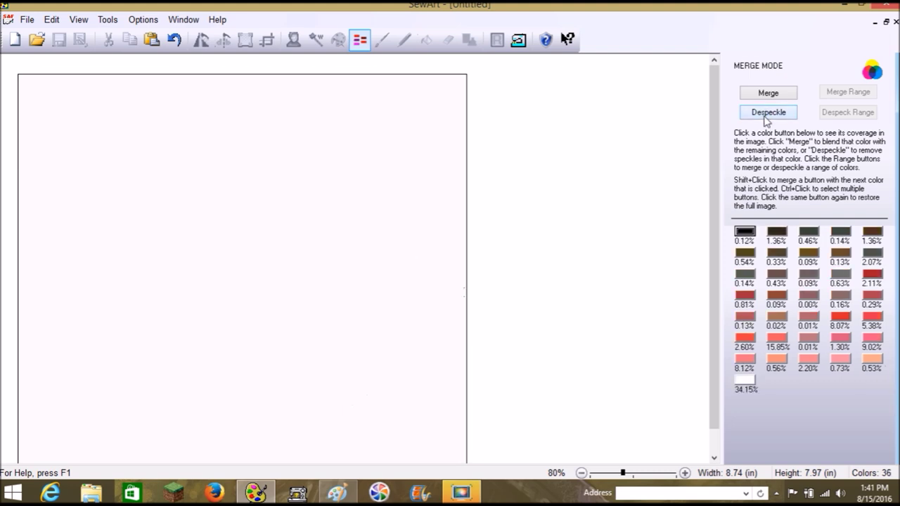
left_click(748, 239)
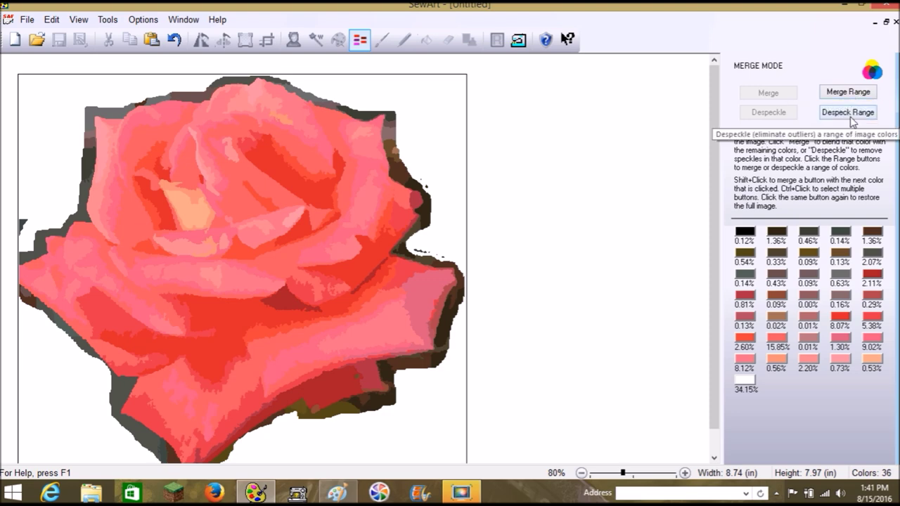
- Despeckle and merge all colors whose image coverage is below 0.50%
left_click(848, 113)
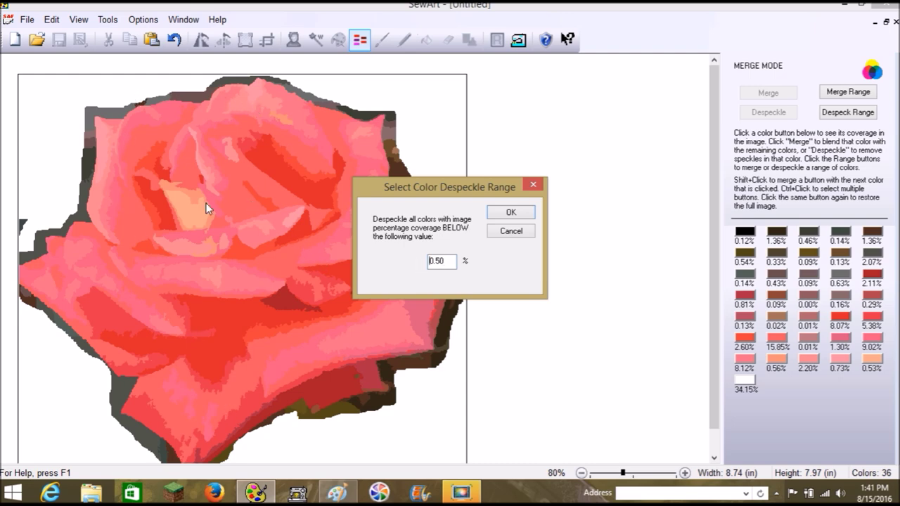
left_click(512, 214)
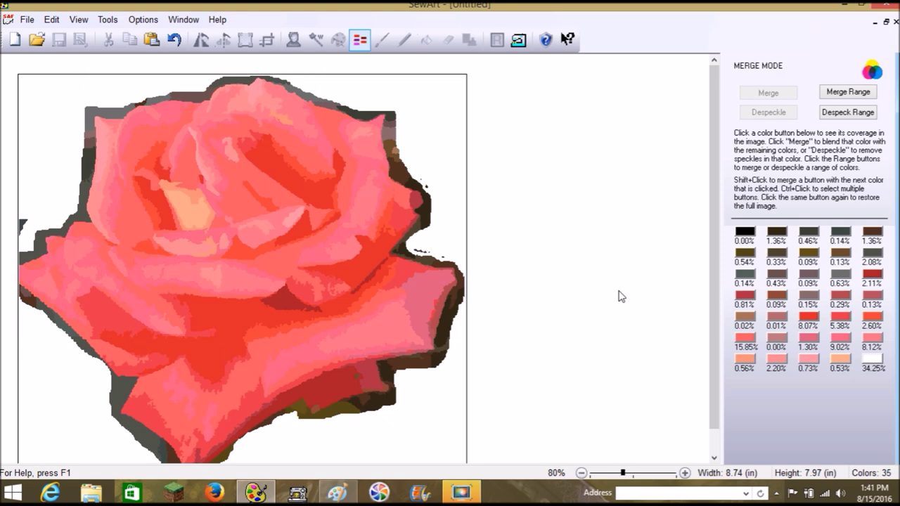
left_click(858, 94)
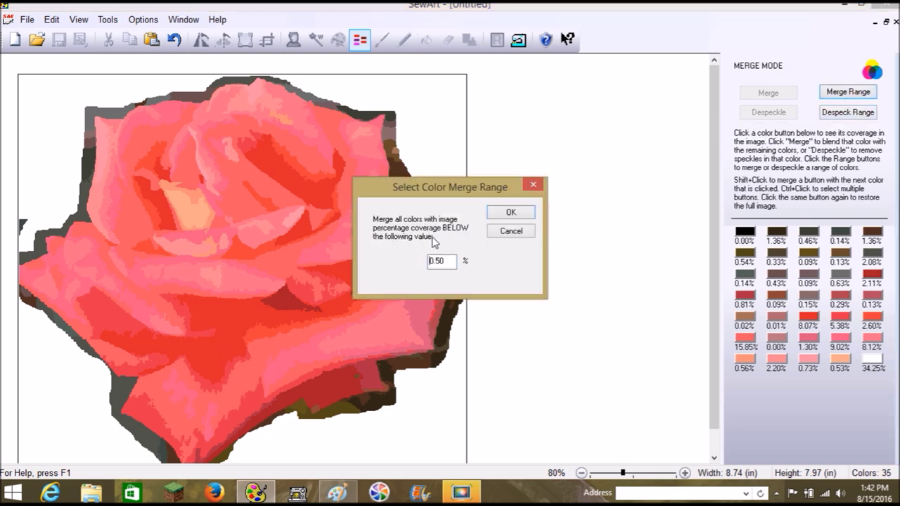
left_click(511, 214)
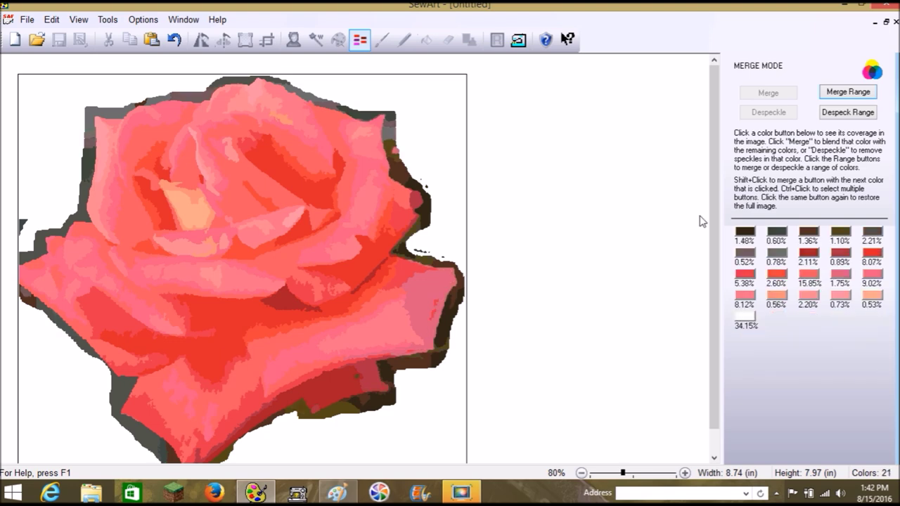
- Despeckle the darkest brown in the reduced palette and redisplay the whole rose
left_click(745, 233)
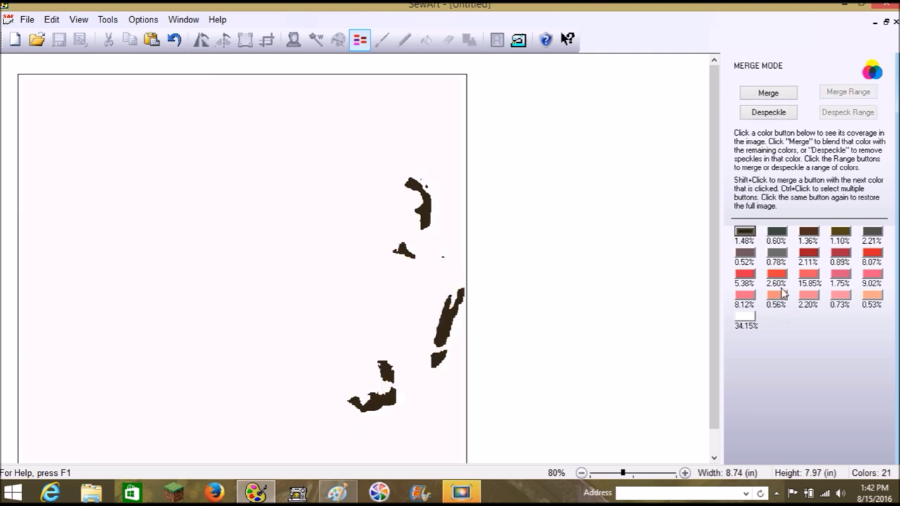
left_click(782, 231)
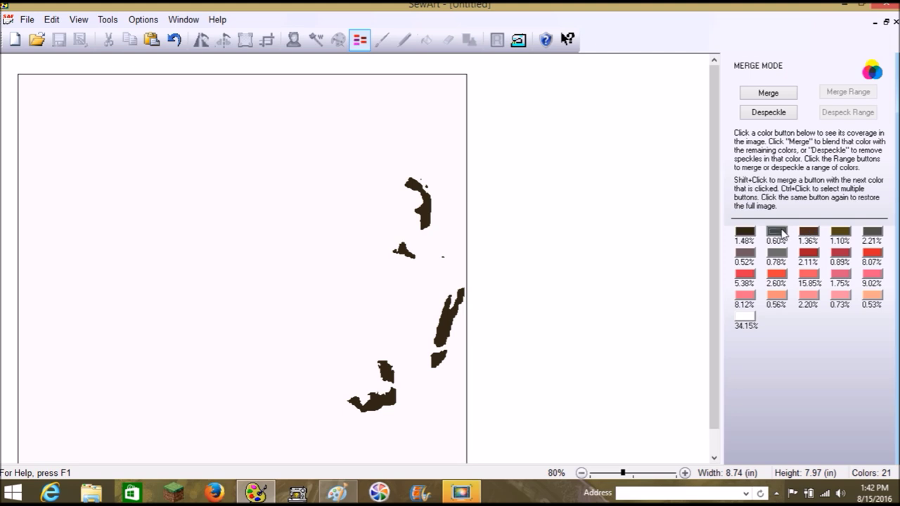
left_click(749, 237)
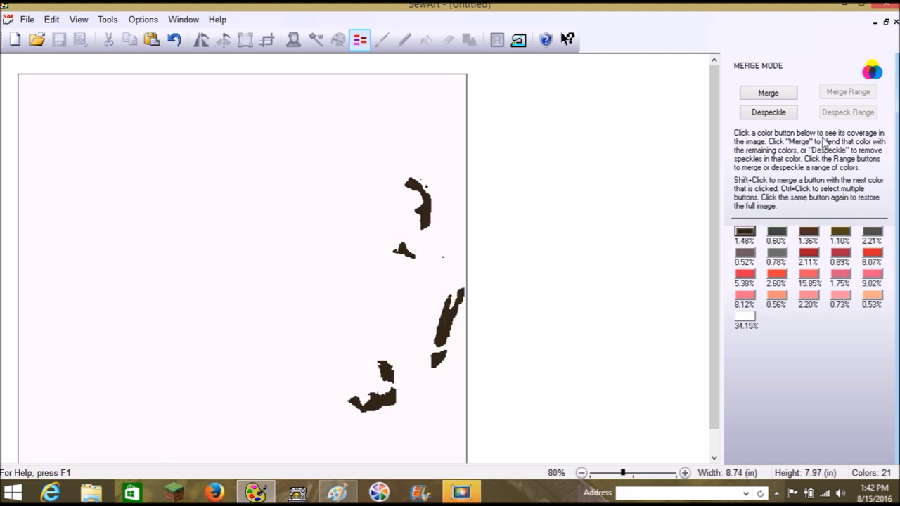
left_click(780, 113)
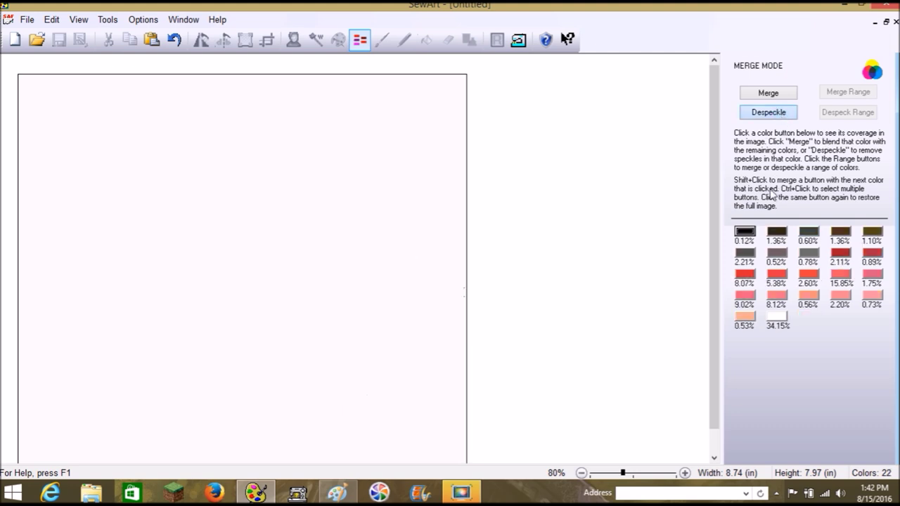
left_click(746, 234)
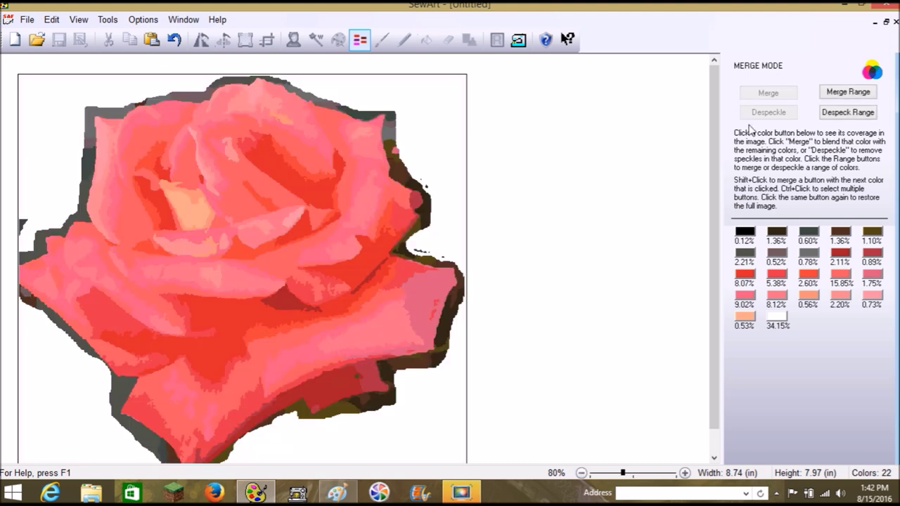
- Despeckle all colors with coverage below 0.50%, and despeckle the black color individually
left_click(836, 115)
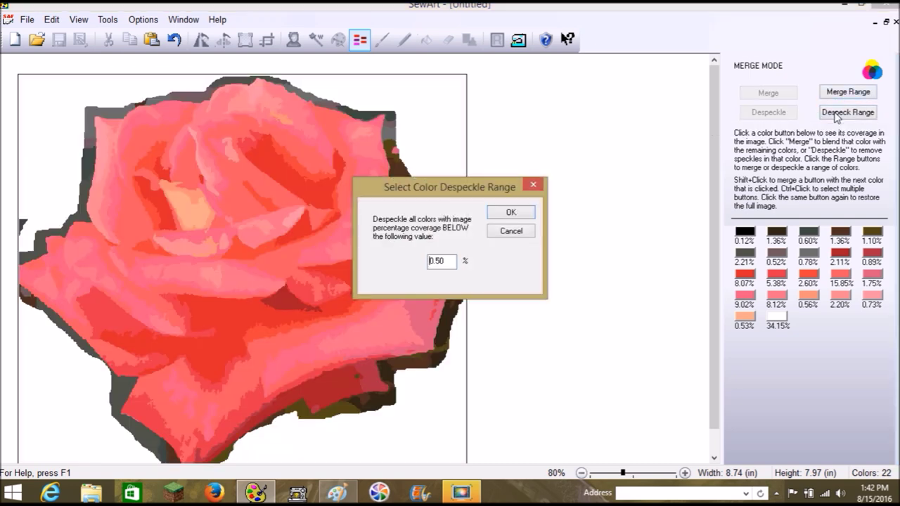
left_click(512, 213)
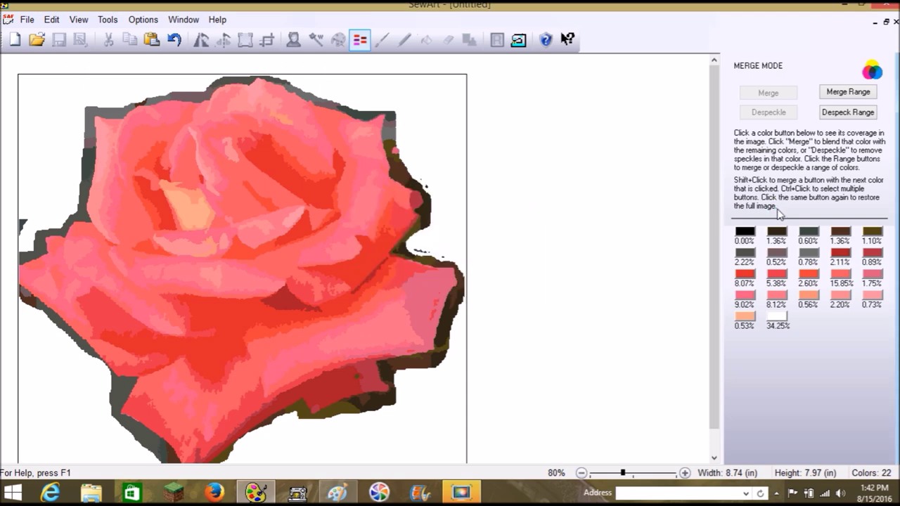
left_click(746, 234)
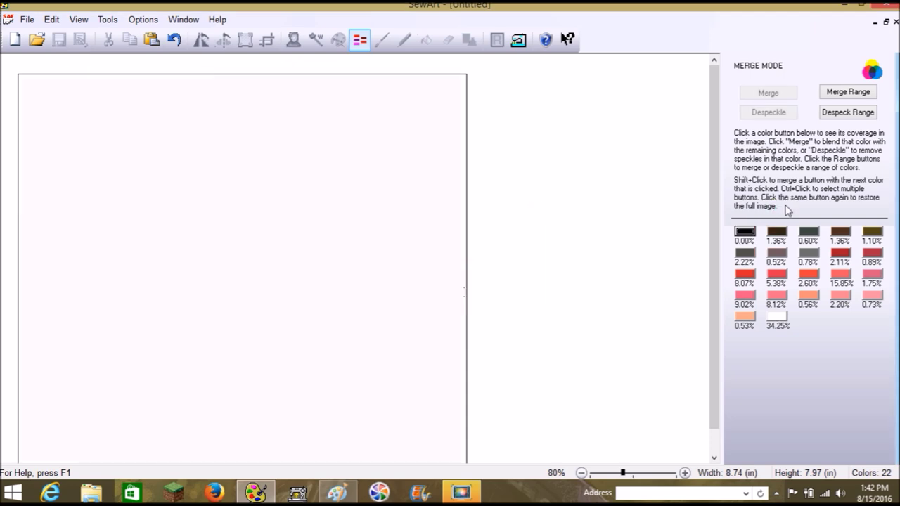
left_click(778, 116)
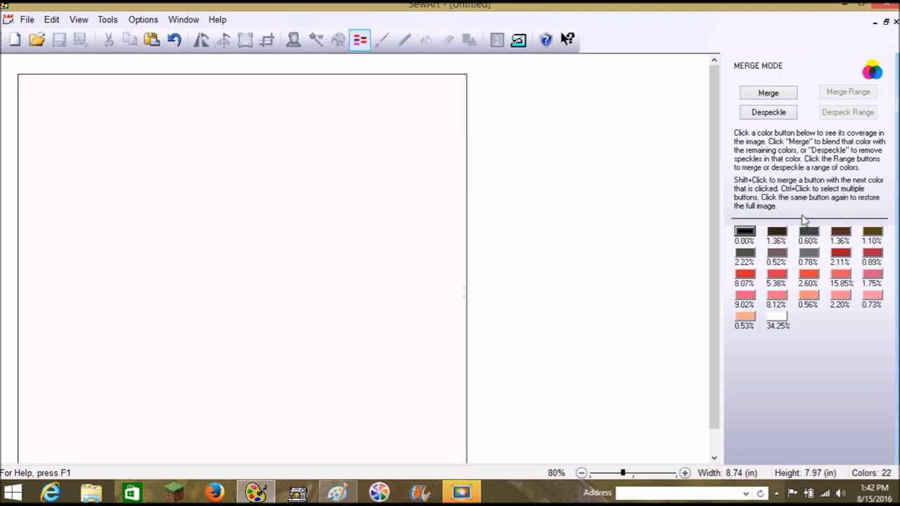
left_click(745, 234)
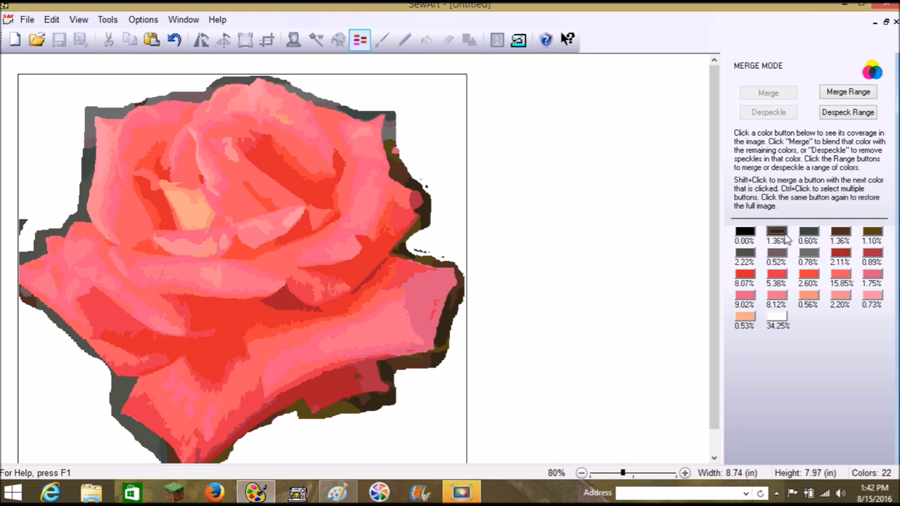
- Merge the darkest brown, the dark gray and the black background colors into the remaining colors
left_click(778, 233)
left_click(771, 114)
left_click(769, 95)
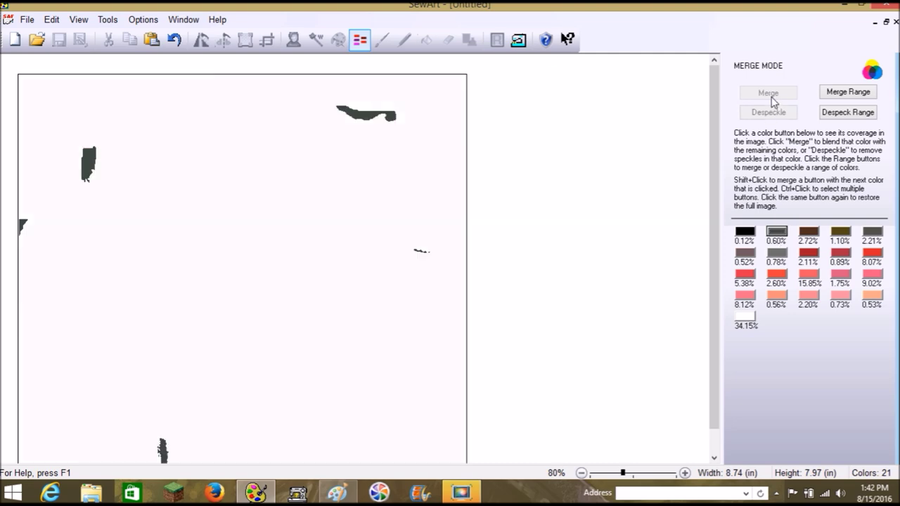
left_click(774, 238)
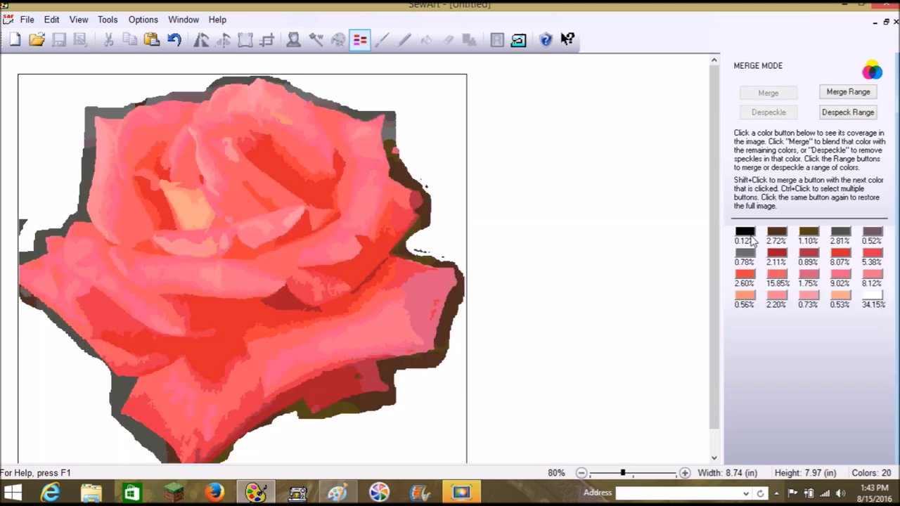
left_click(773, 95)
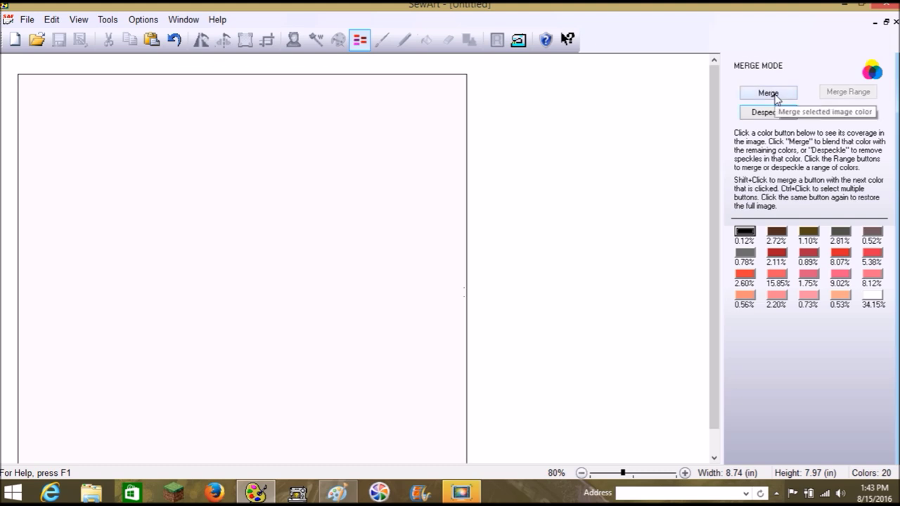
left_click(774, 94)
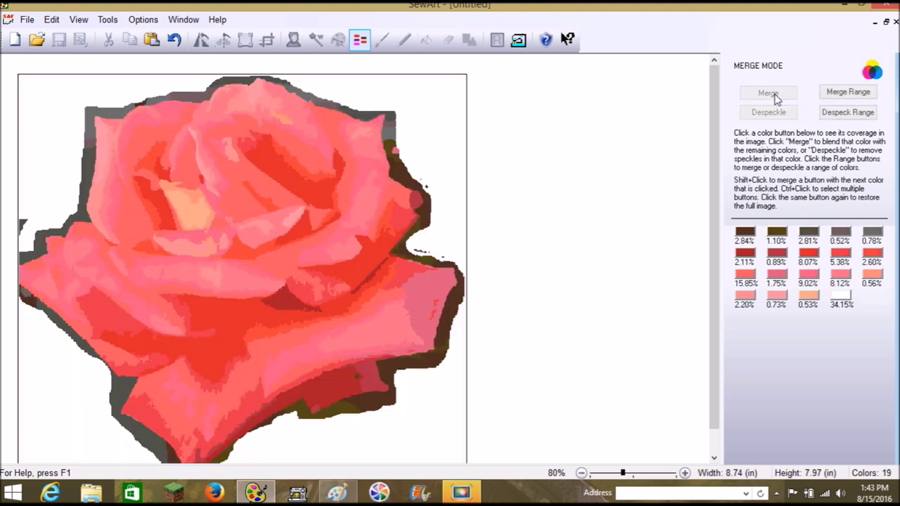
- Merge the reddish-brown background color into the remaining colors and isolate the olive color's coverage
left_click(745, 233)
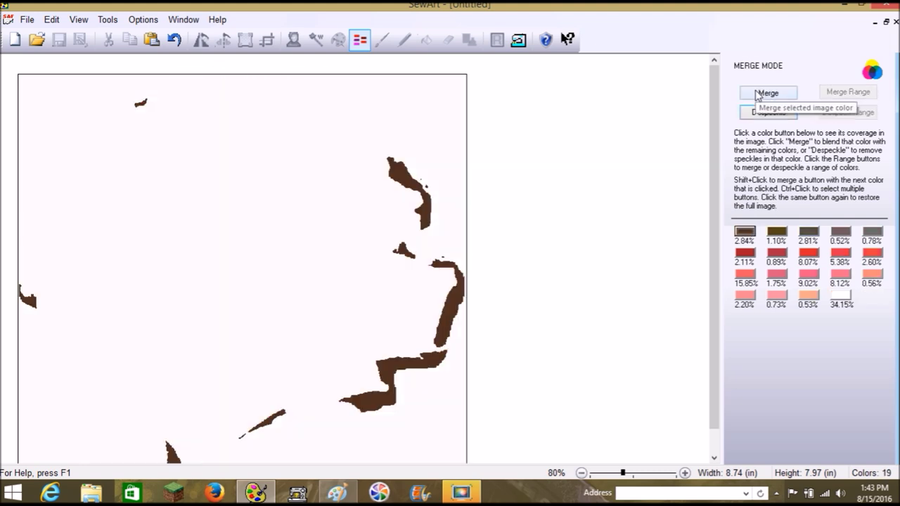
left_click(757, 94)
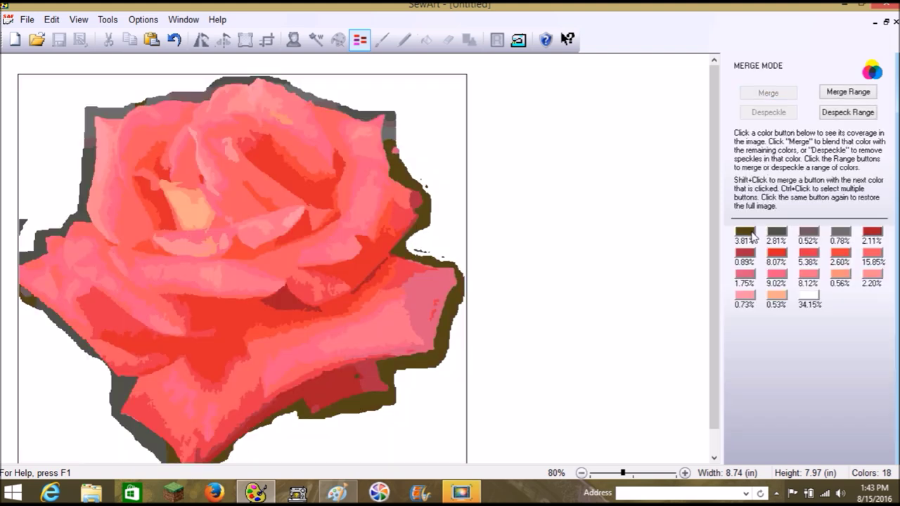
left_click(747, 234)
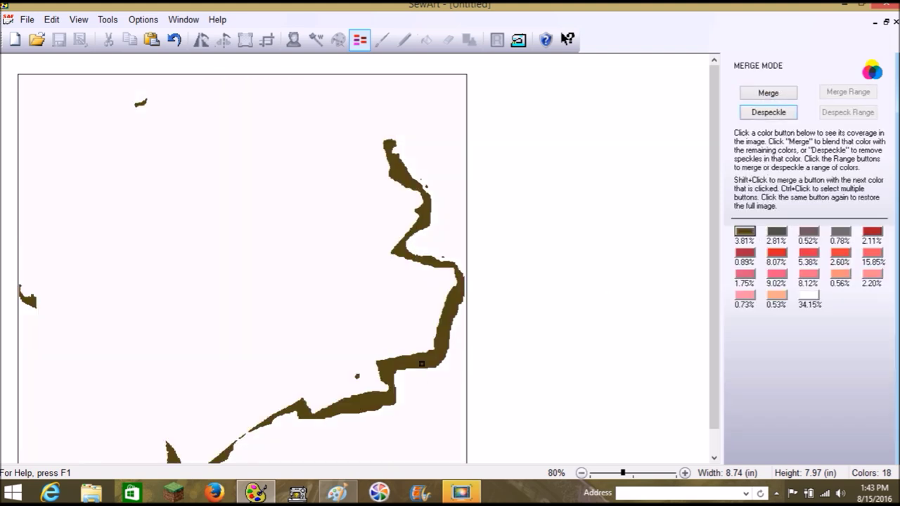
- Despeckle the olive background color and merge the black color into the remaining colors
left_click(768, 114)
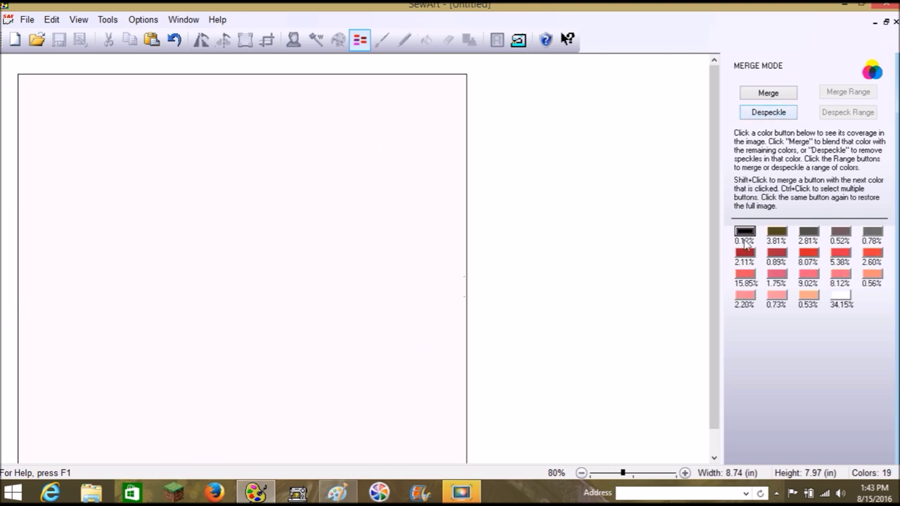
left_click(744, 239)
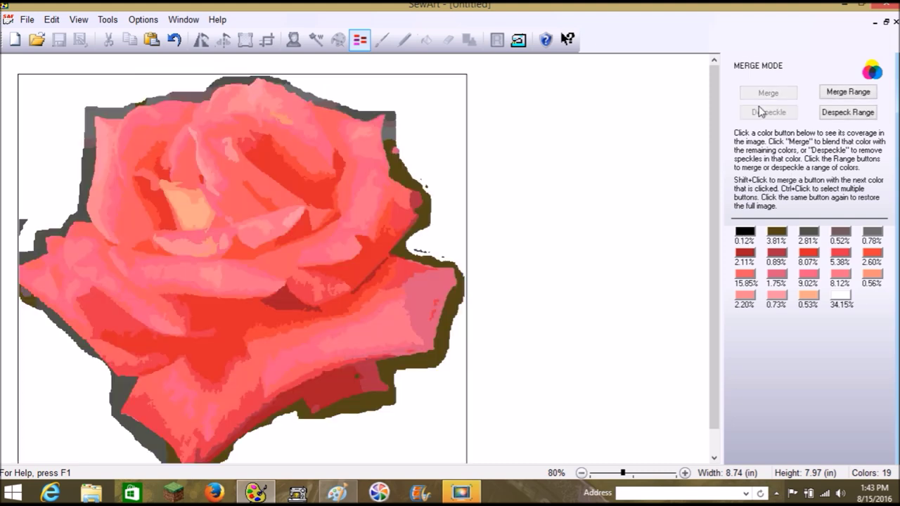
left_click(745, 236)
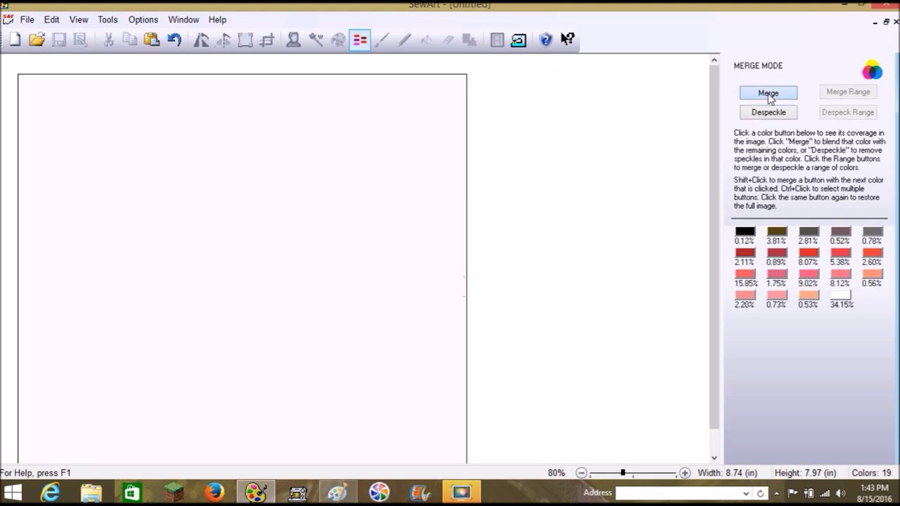
left_click(769, 96)
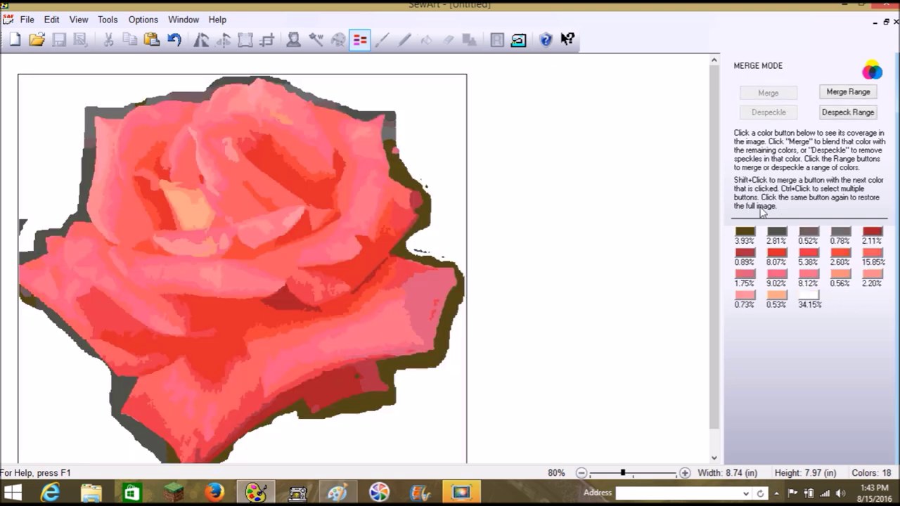
- Merge the olive, dark gray and purplish-gray outline colors into the remaining colors, and undo the extra merge of the gray outline
left_click(745, 234)
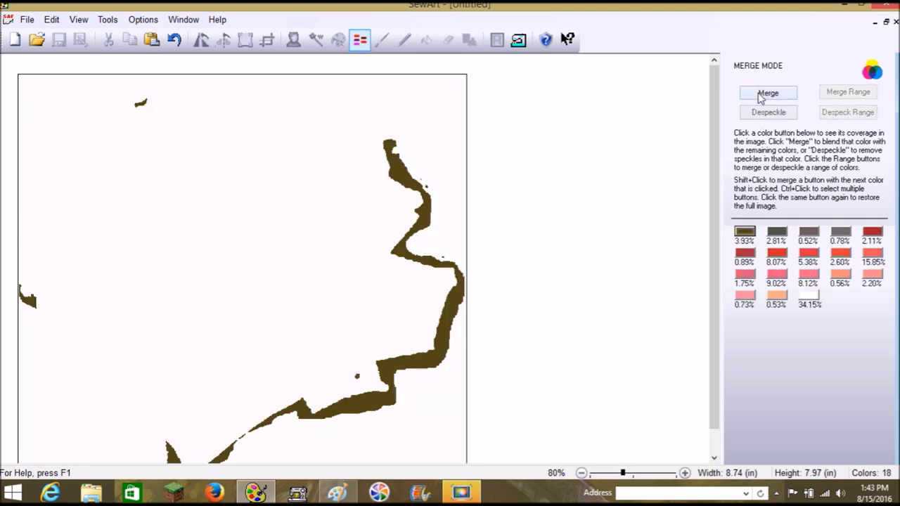
left_click(766, 94)
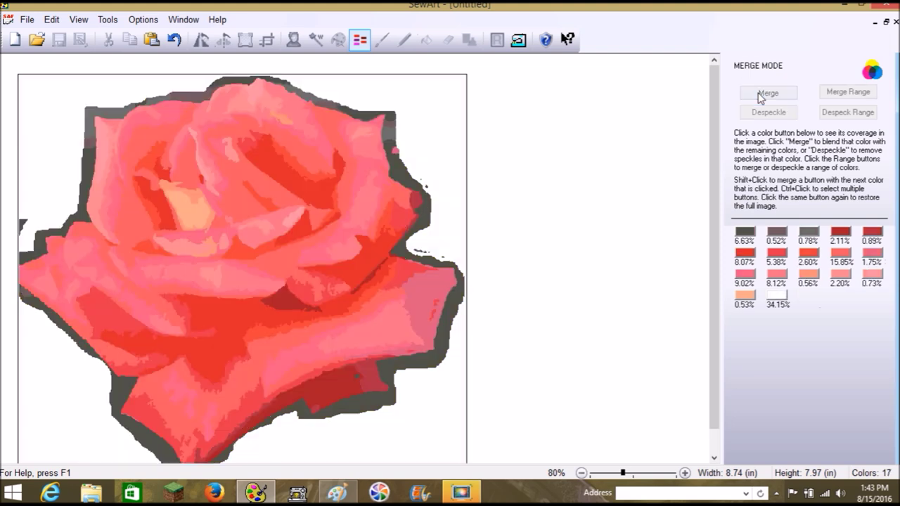
left_click(747, 239)
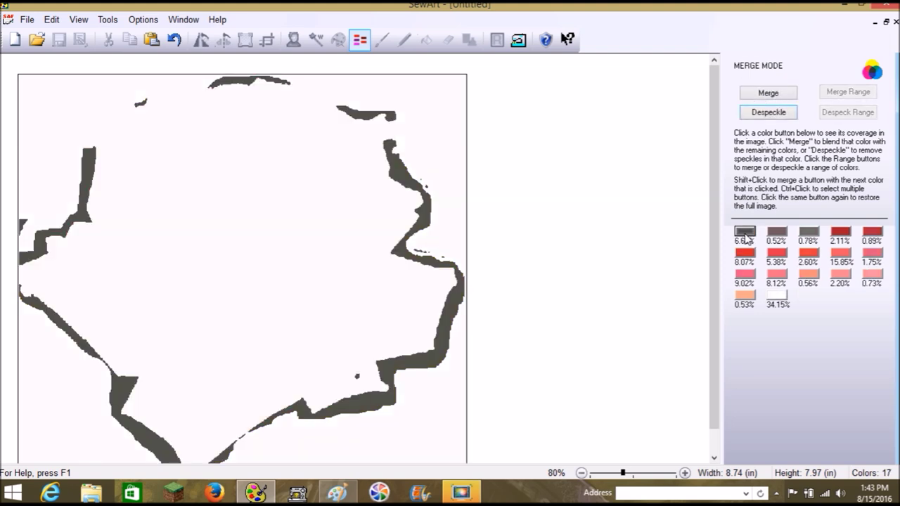
left_click(769, 96)
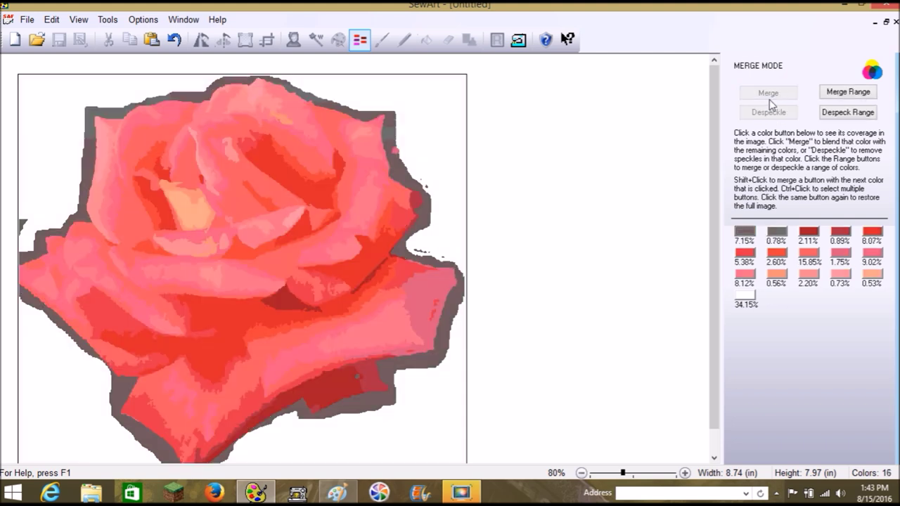
left_click(769, 96)
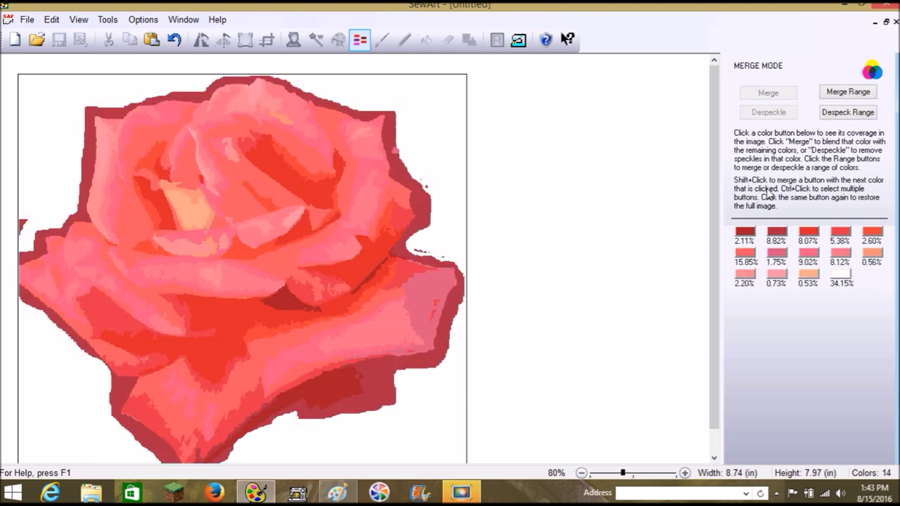
left_click(175, 41)
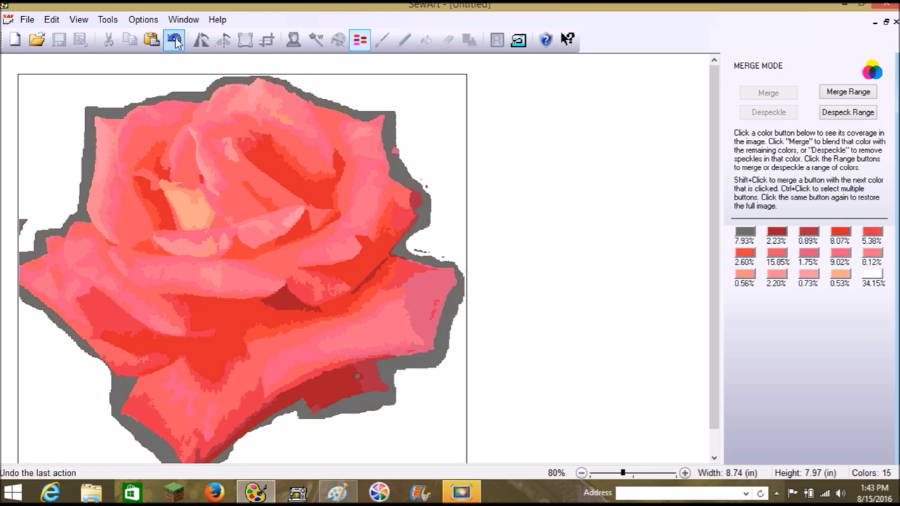
- Despeckle the gray outline color and the white background color individually
left_click(744, 231)
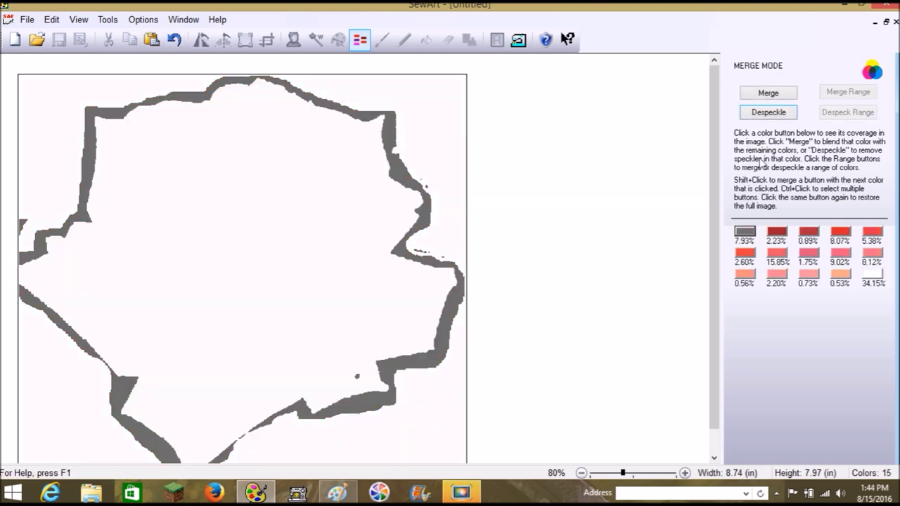
left_click(769, 114)
left_click(769, 112)
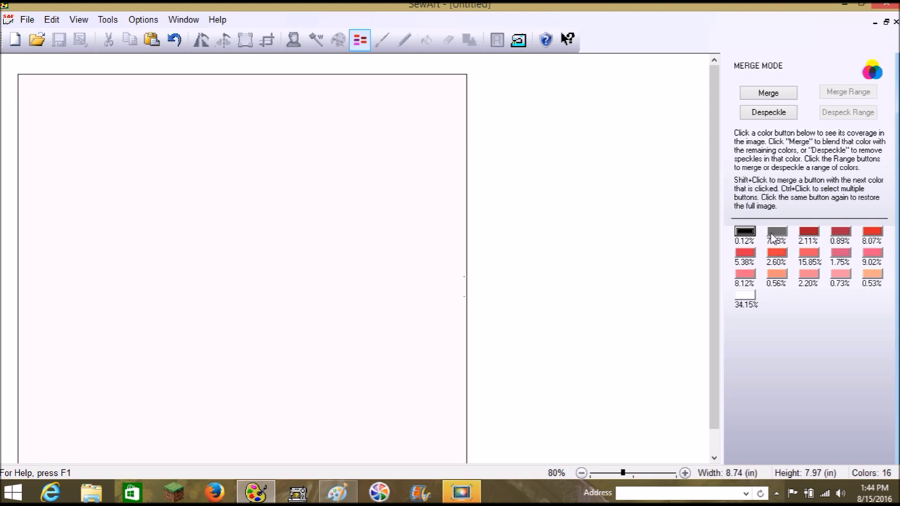
left_click(745, 296)
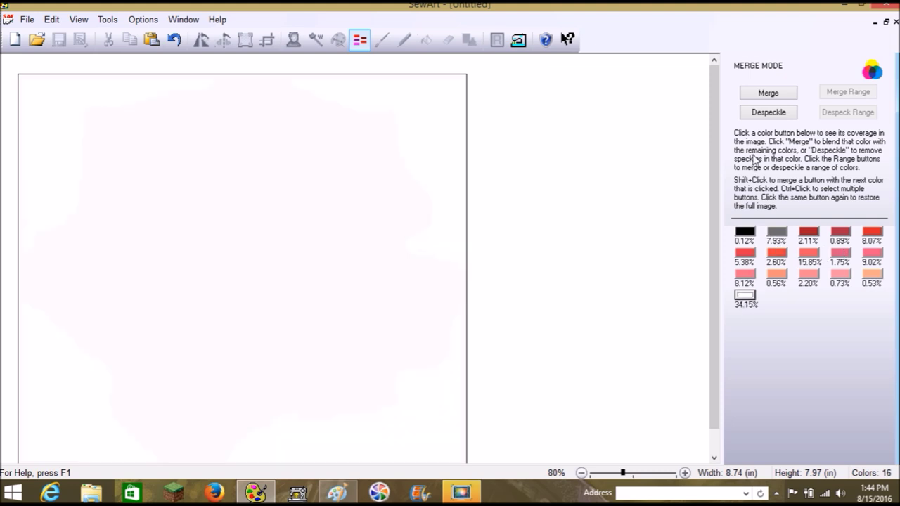
left_click(776, 117)
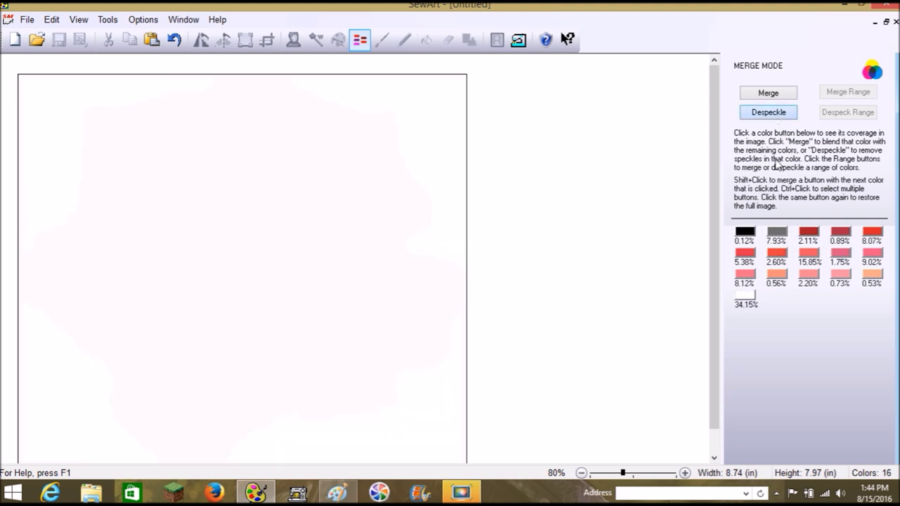
left_click(782, 238)
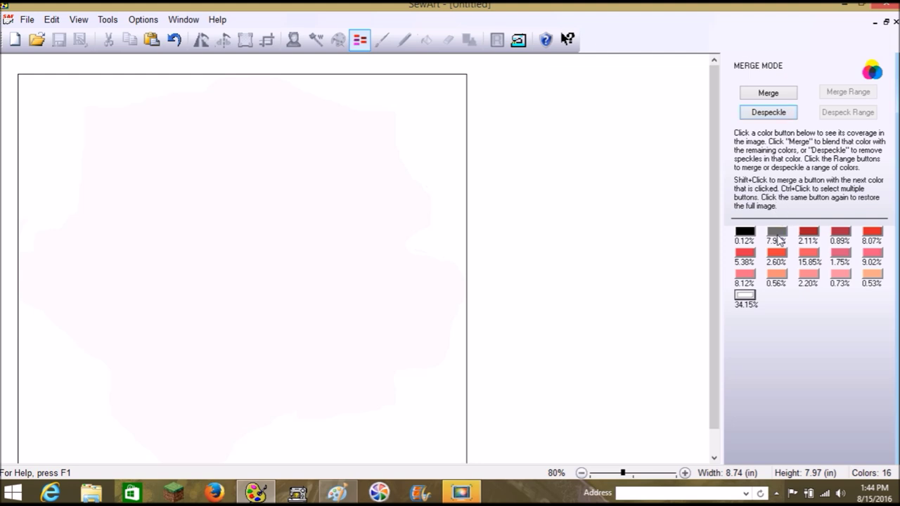
left_click(762, 115)
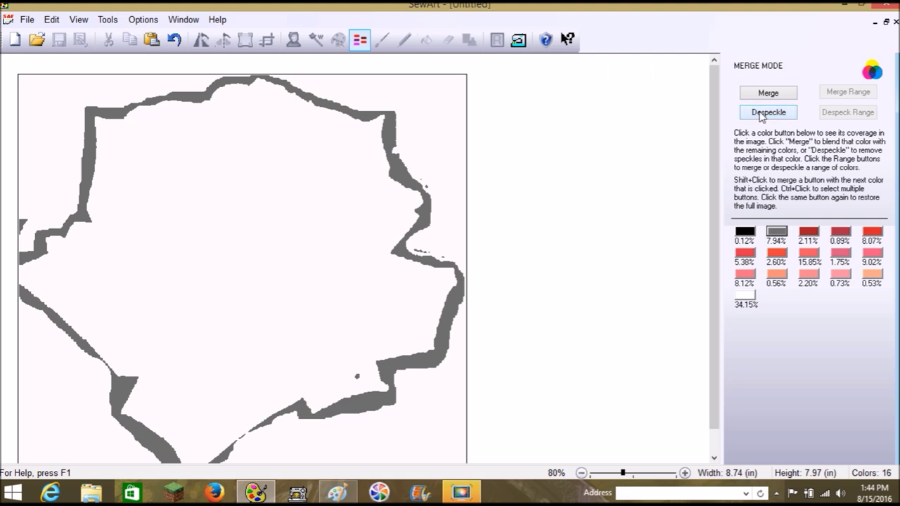
- Merge the black color into the remaining colors and leave merge mode
left_click(745, 234)
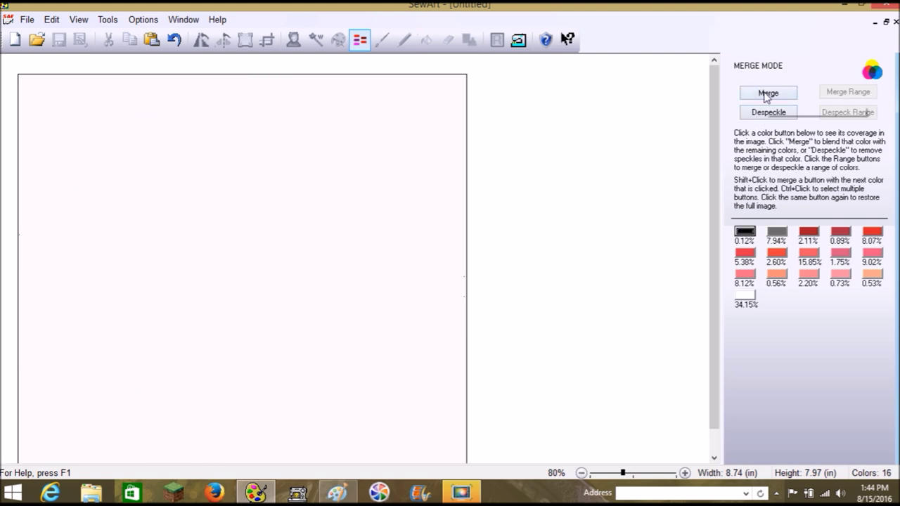
left_click(768, 93)
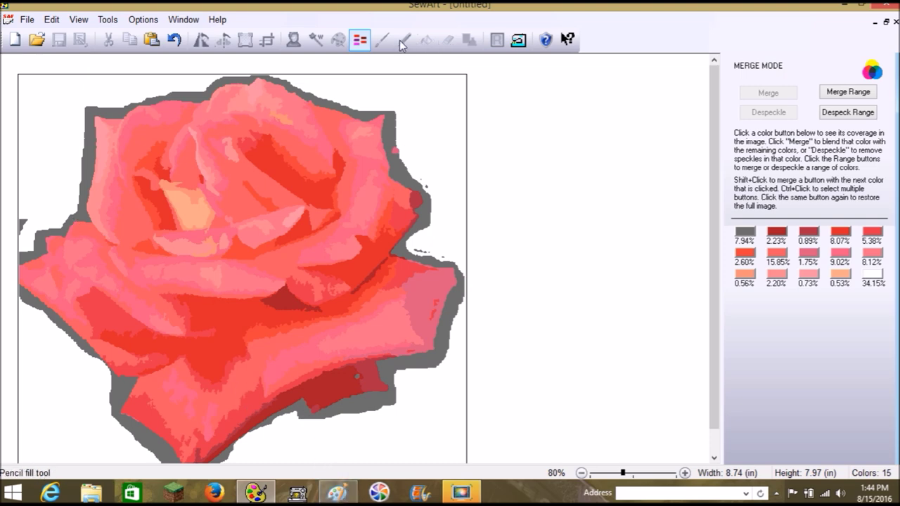
left_click(361, 41)
- Bucket-fill the gray outline regions around the rose with white sampled from the background
left_click(425, 41)
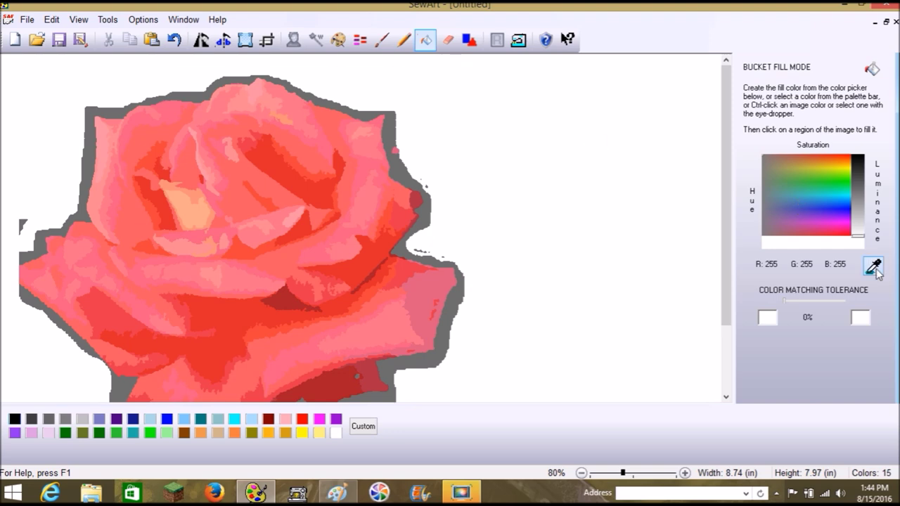
left_click(874, 268)
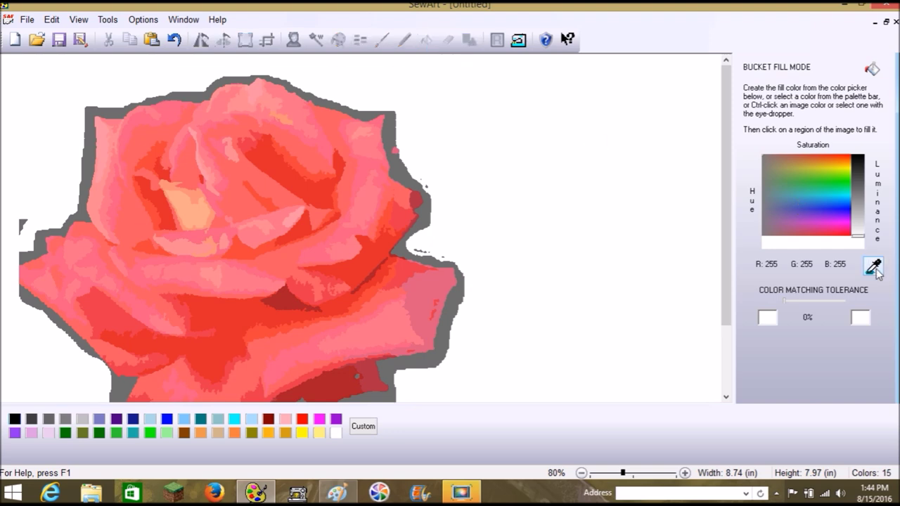
left_click(467, 168)
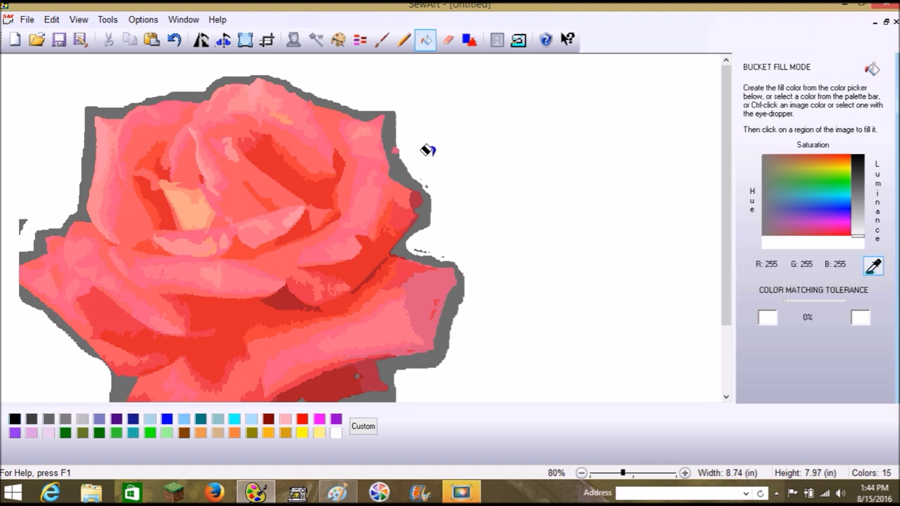
left_click(394, 163)
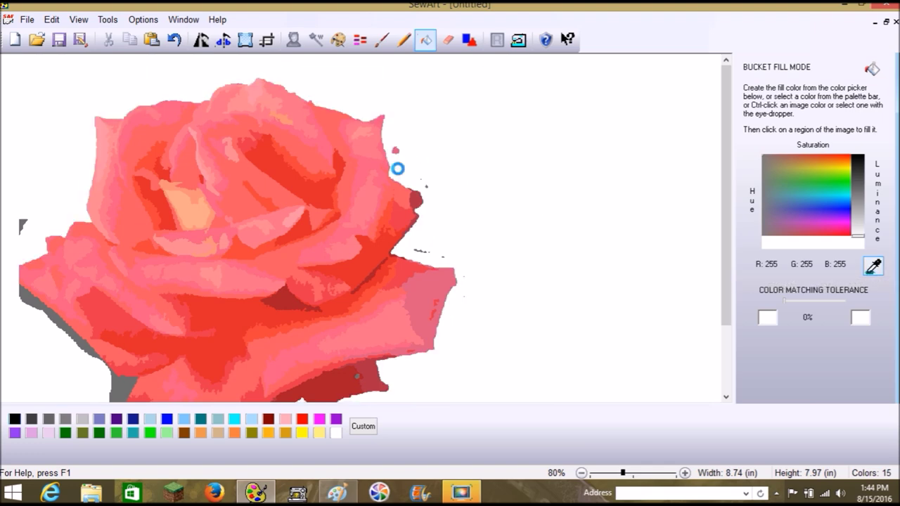
scroll(106, 315, "down", 1)
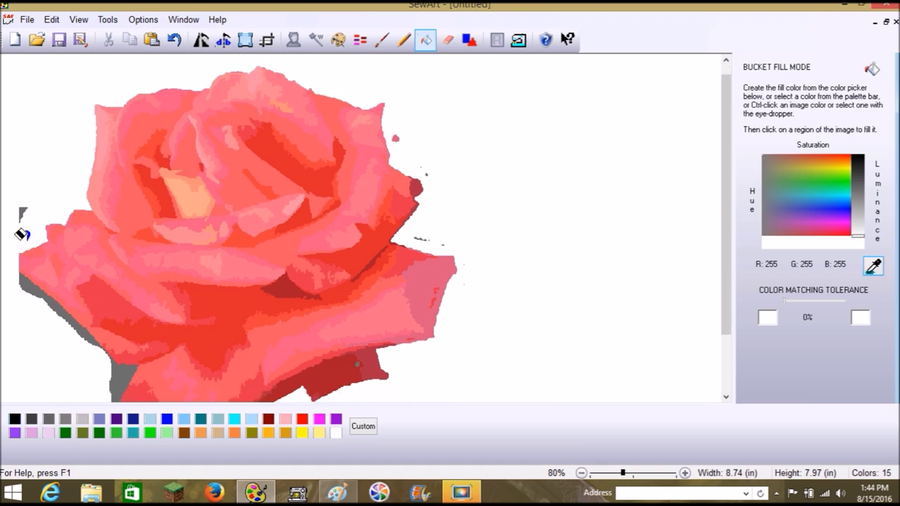
left_click(24, 282)
scroll(554, 305, "down", 5)
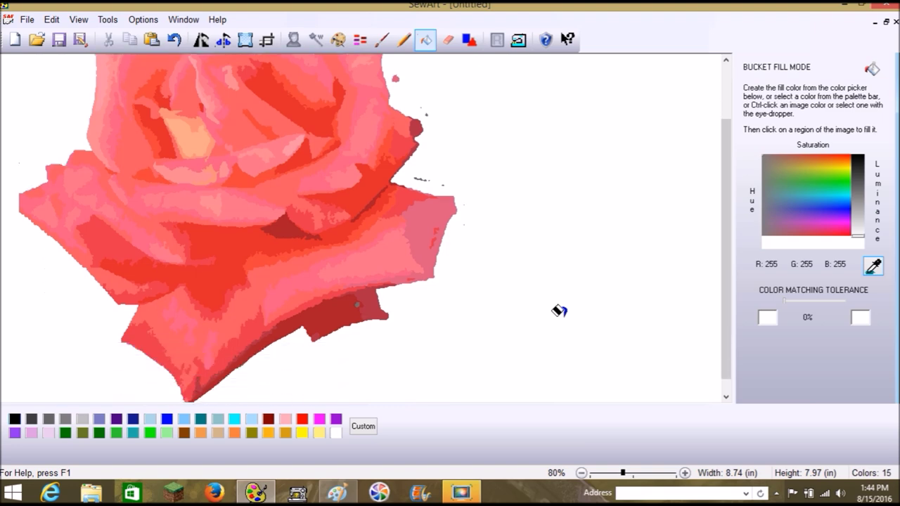
scroll(552, 308, "up", 1)
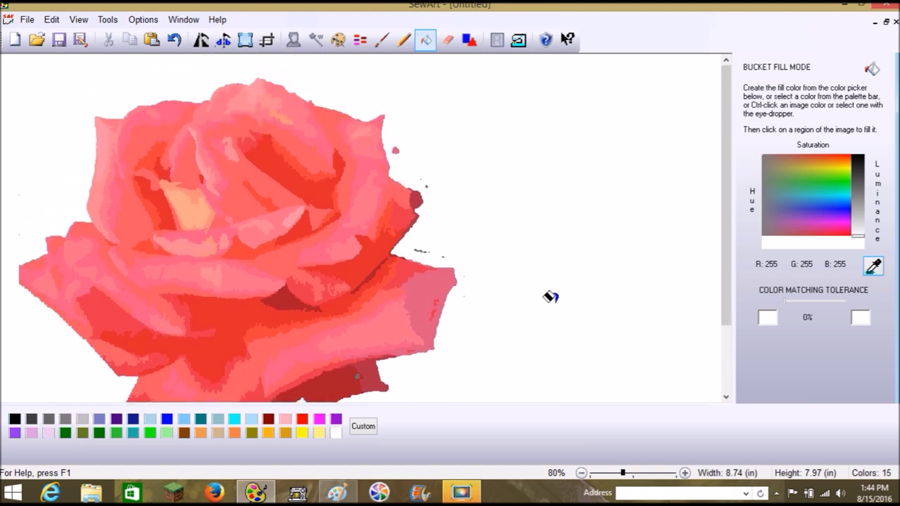
left_click(426, 41)
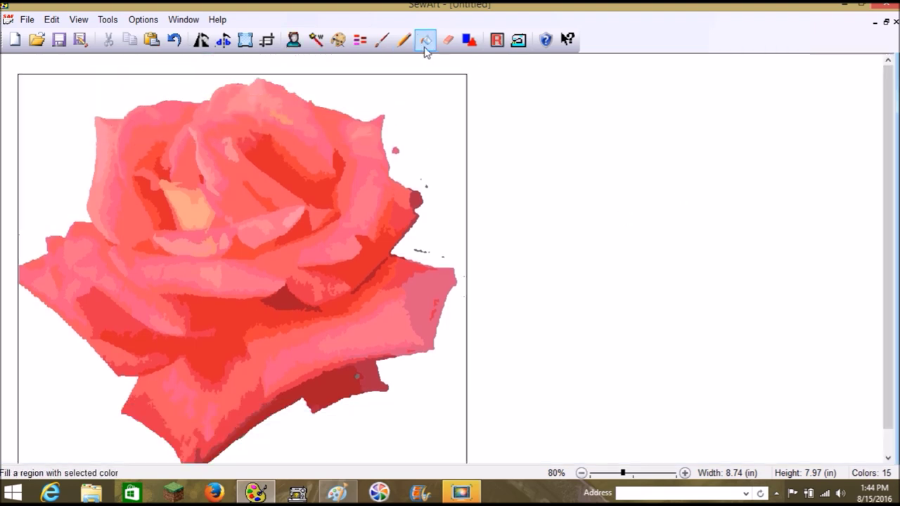
- Try to merge the leftover gray color into the remaining colors, and undo the merge
left_click(358, 40)
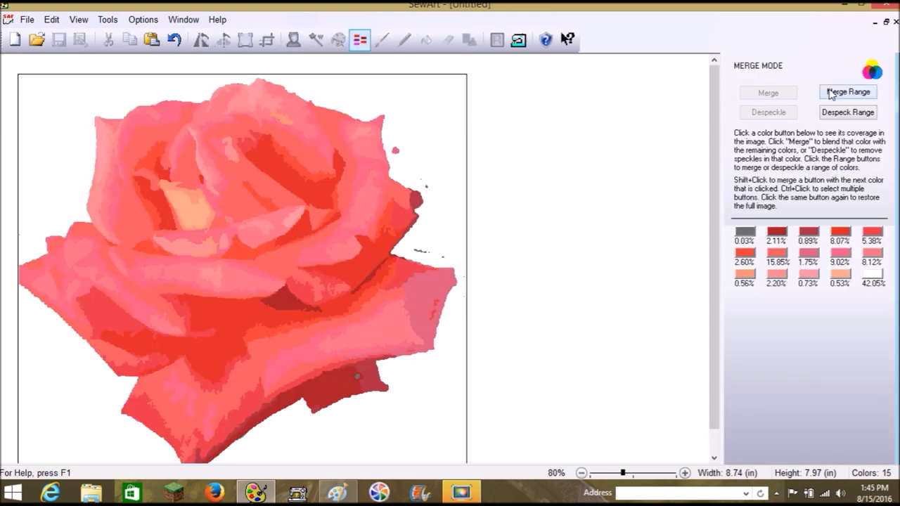
left_click(746, 232)
left_click(762, 99)
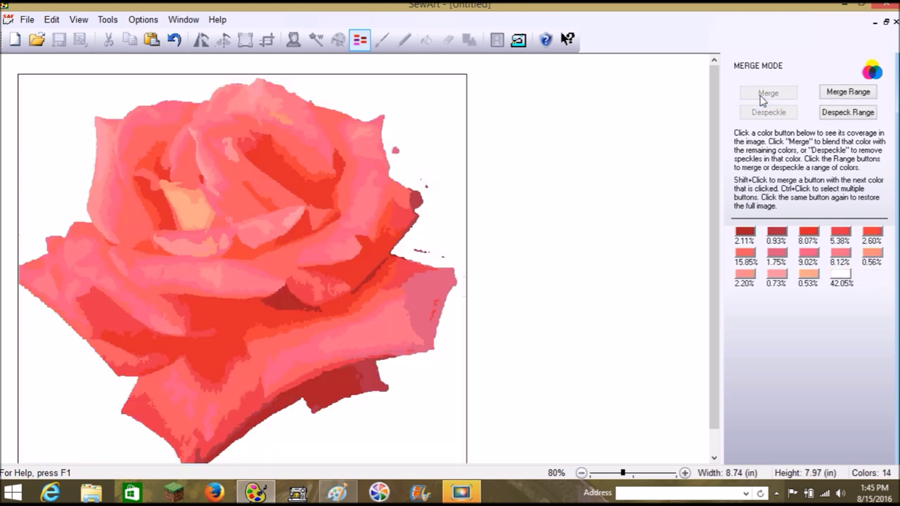
left_click(173, 40)
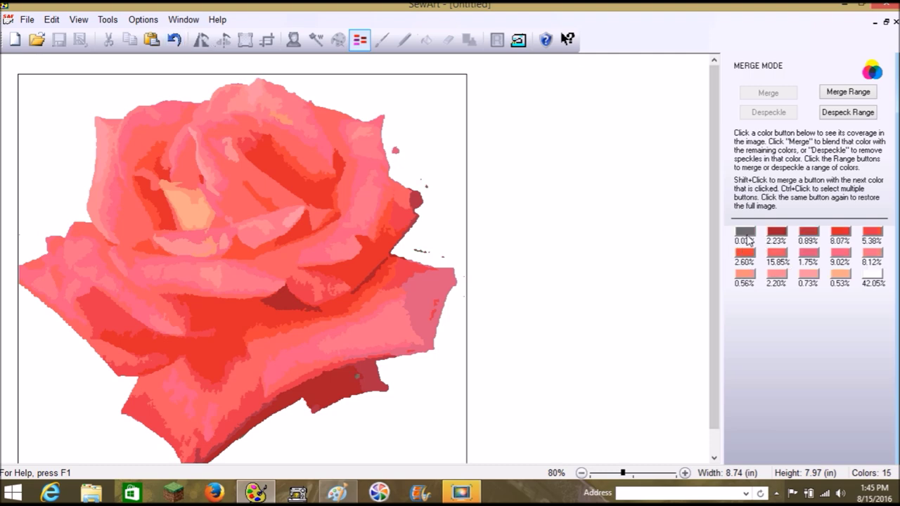
- Despeckle the leftover gray color, merge it into the remaining colors and leave merge mode
left_click(745, 237)
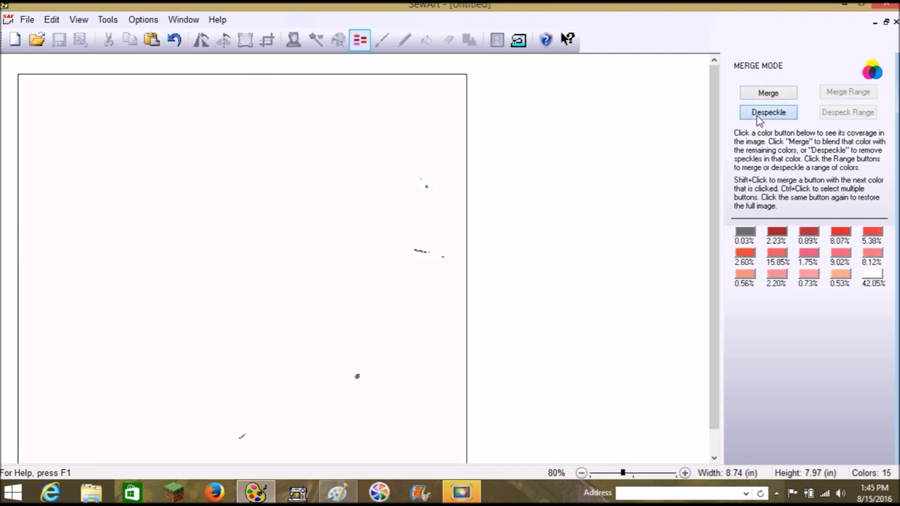
left_click(759, 119)
left_click(757, 115)
left_click(751, 233)
left_click(754, 234)
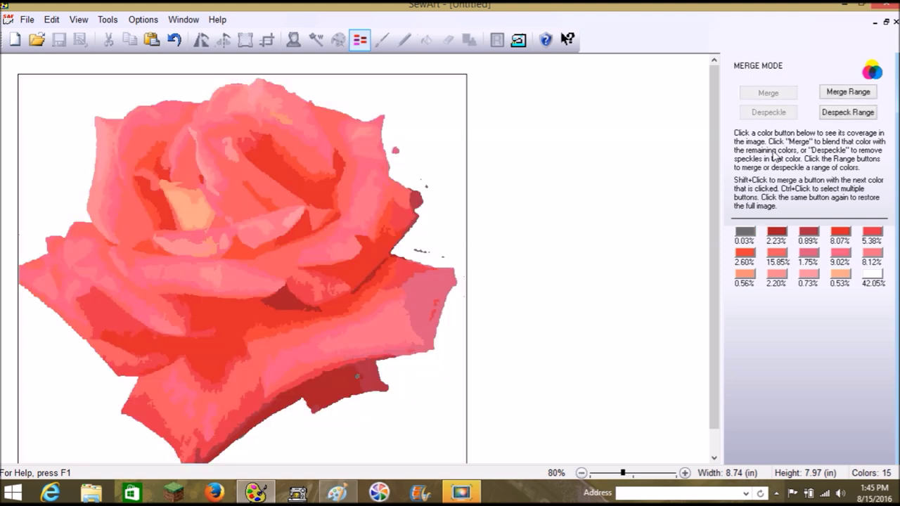
left_click(745, 234)
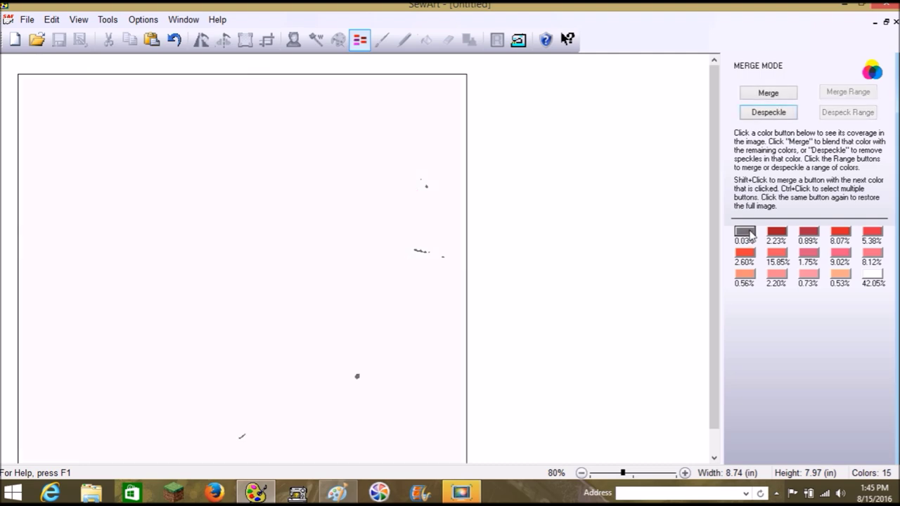
left_click(780, 96)
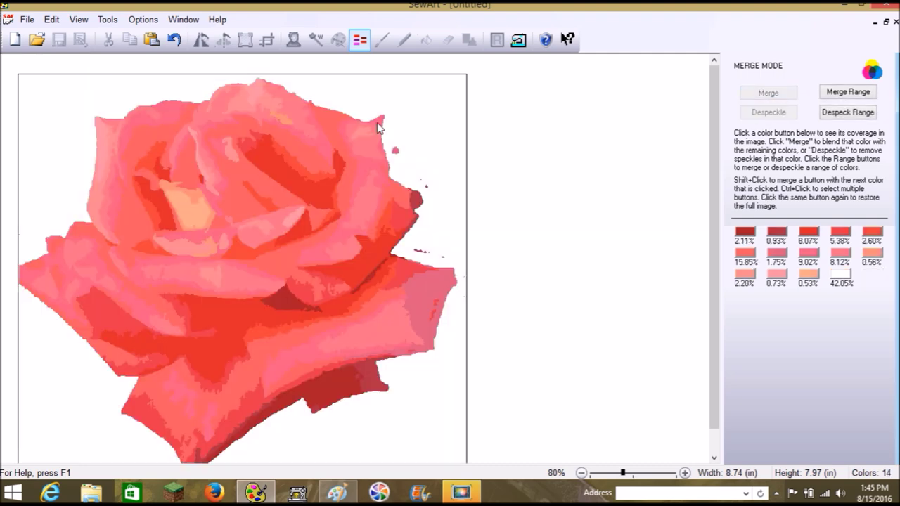
left_click(362, 40)
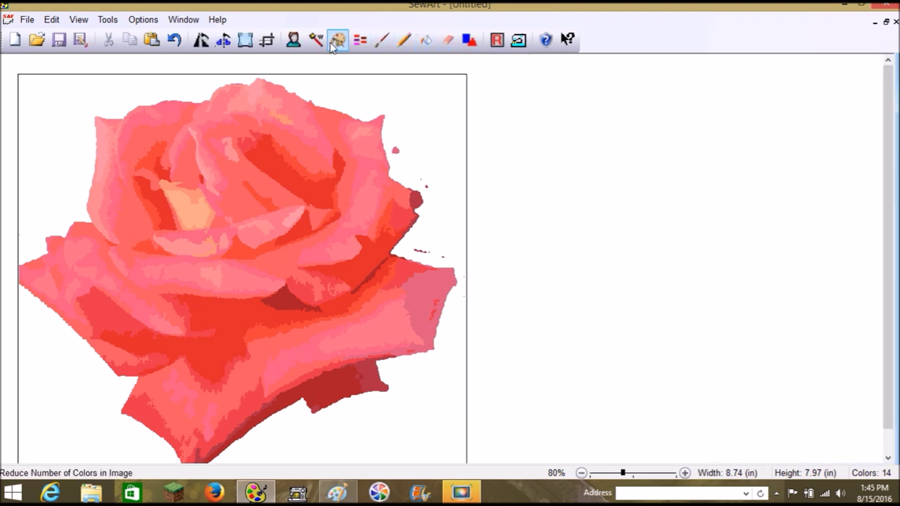
- Erase the stray specks on the background beside the rose with a medium-large white eraser and leave eraser mode
left_click(449, 43)
left_click(819, 293)
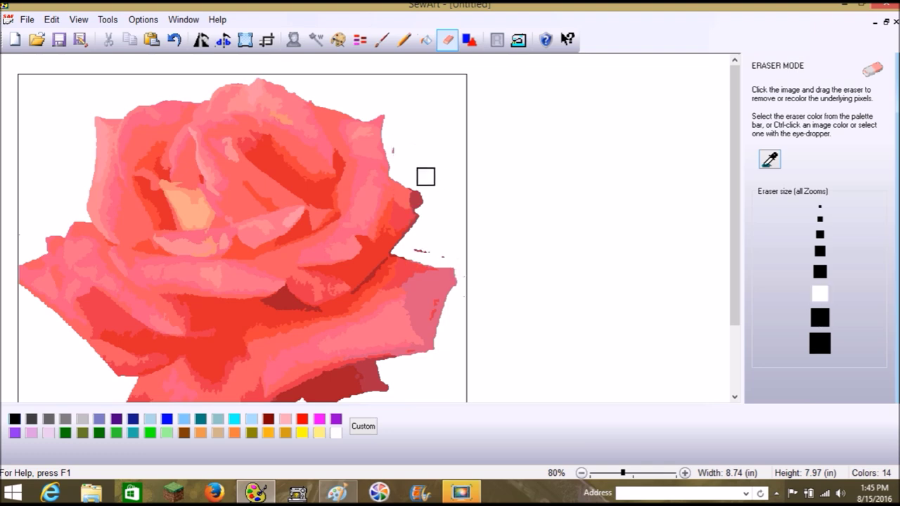
left_click(398, 145)
left_click_drag(450, 240, 421, 246)
scroll(442, 222, "down", 3)
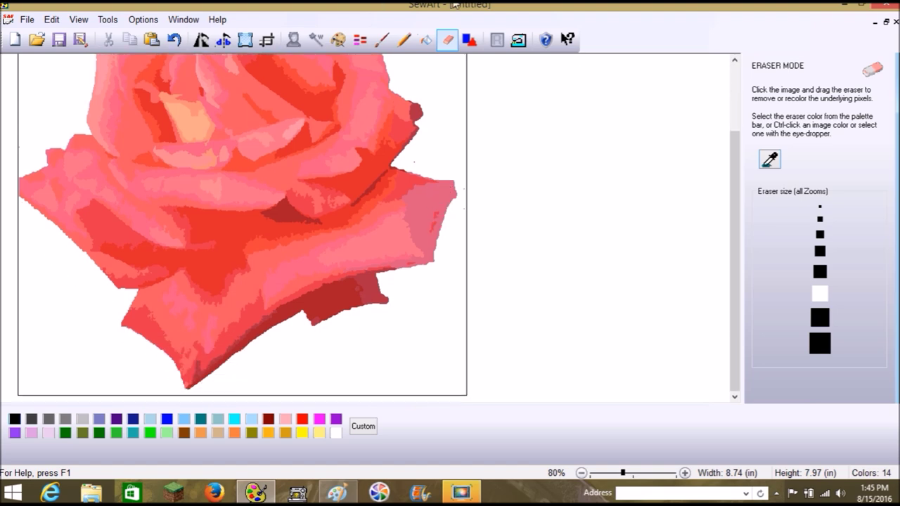
left_click(449, 45)
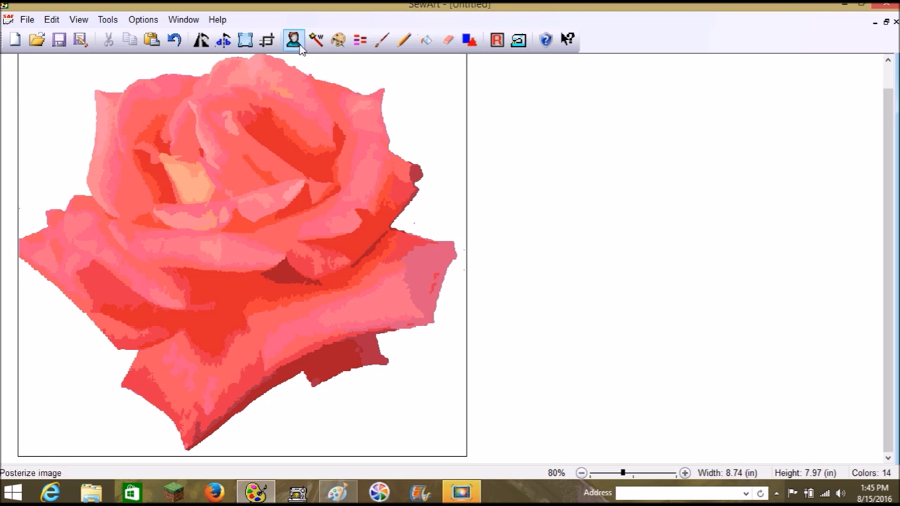
left_click(337, 40)
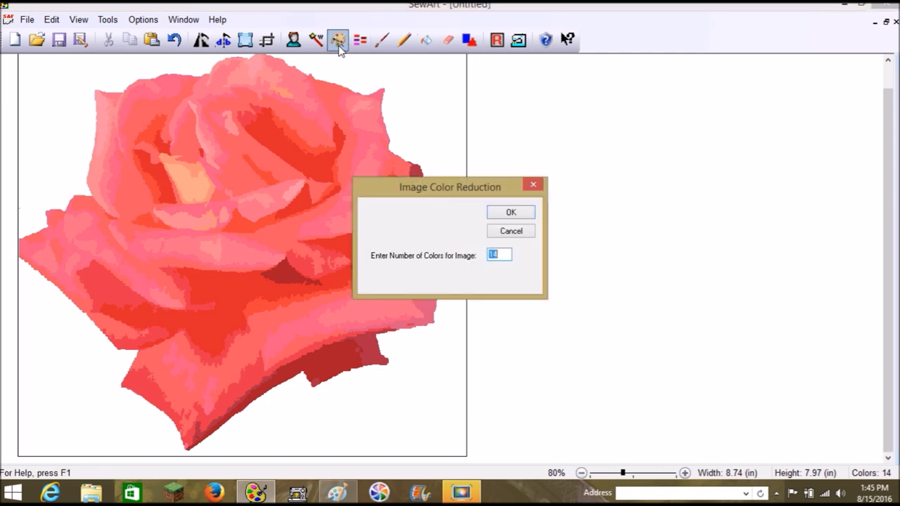
left_click(509, 217)
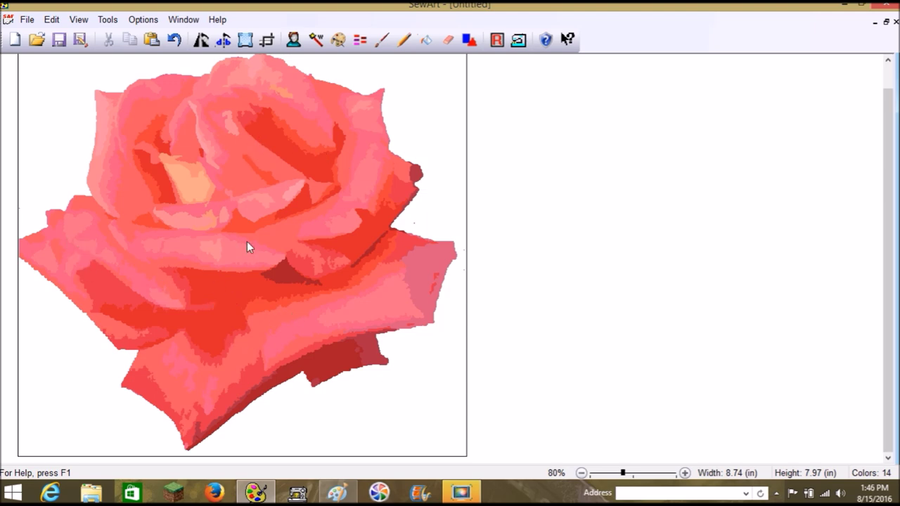
left_click(293, 40)
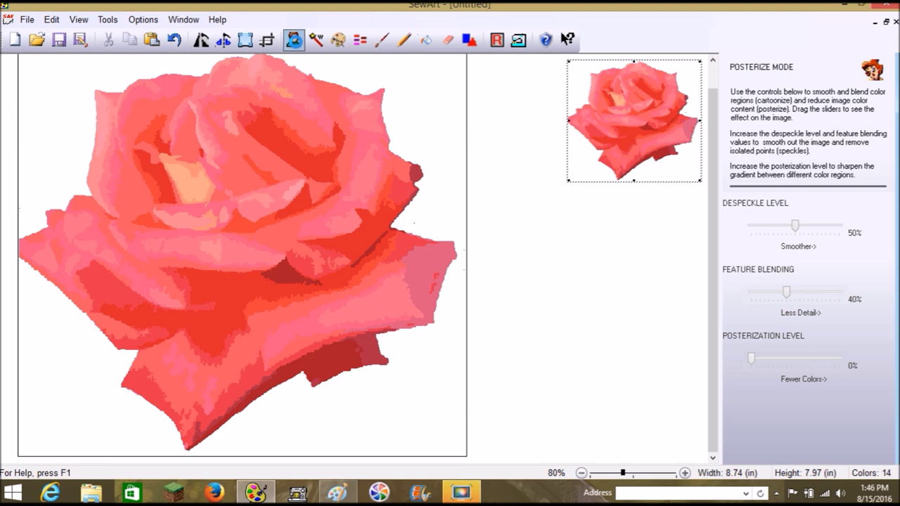
left_click(294, 41)
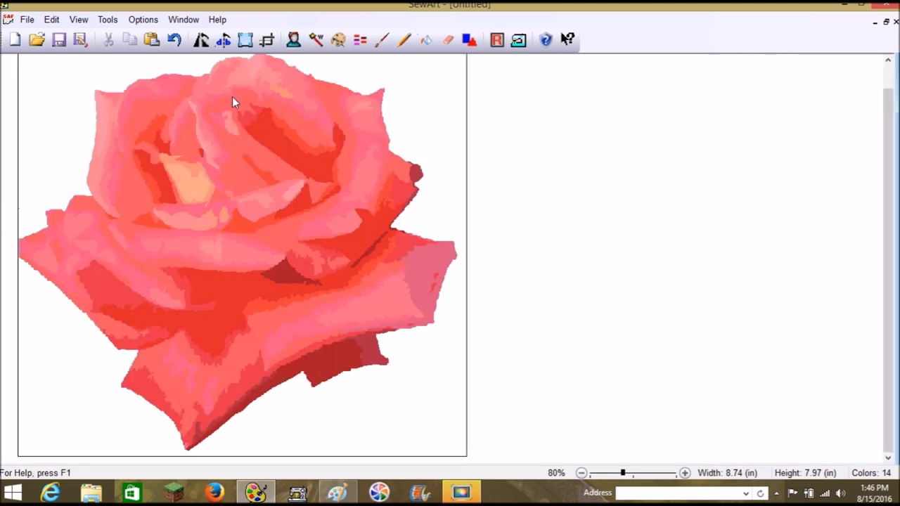
left_click(337, 41)
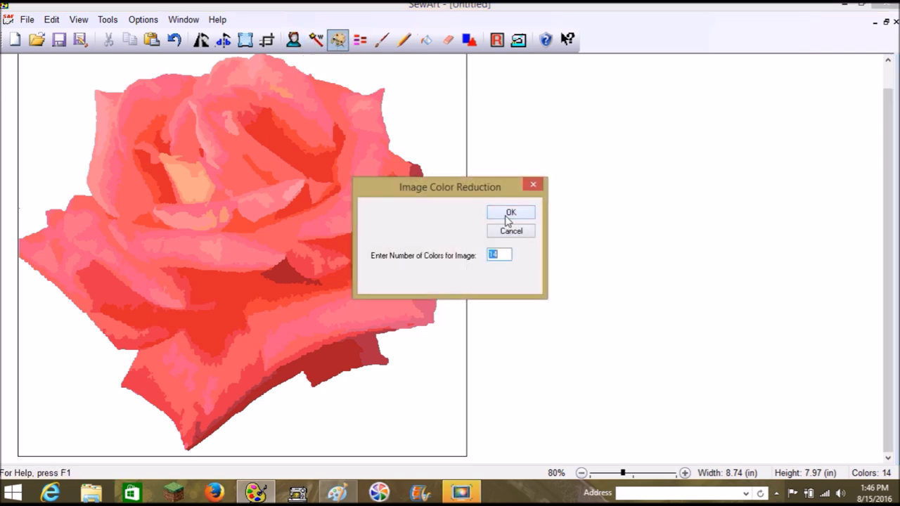
left_click(509, 213)
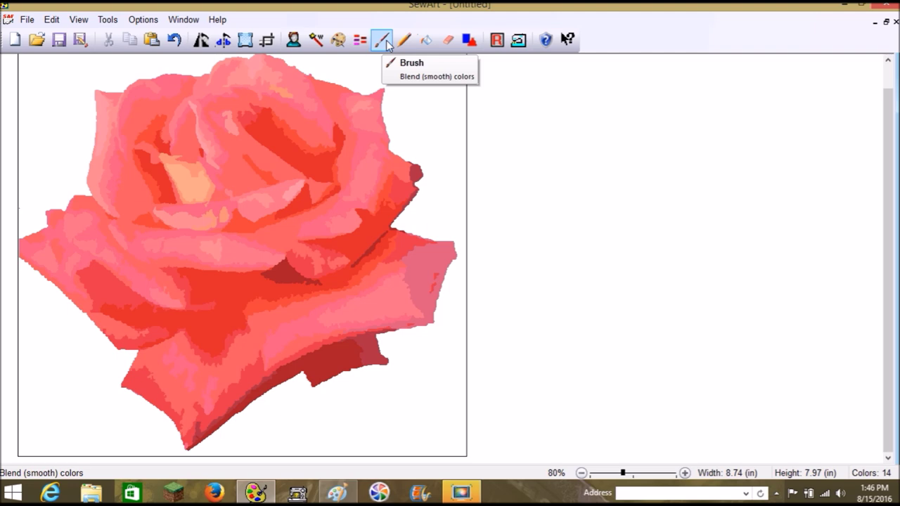
- Reduce the number of colors in the rose image to 10
left_click(339, 40)
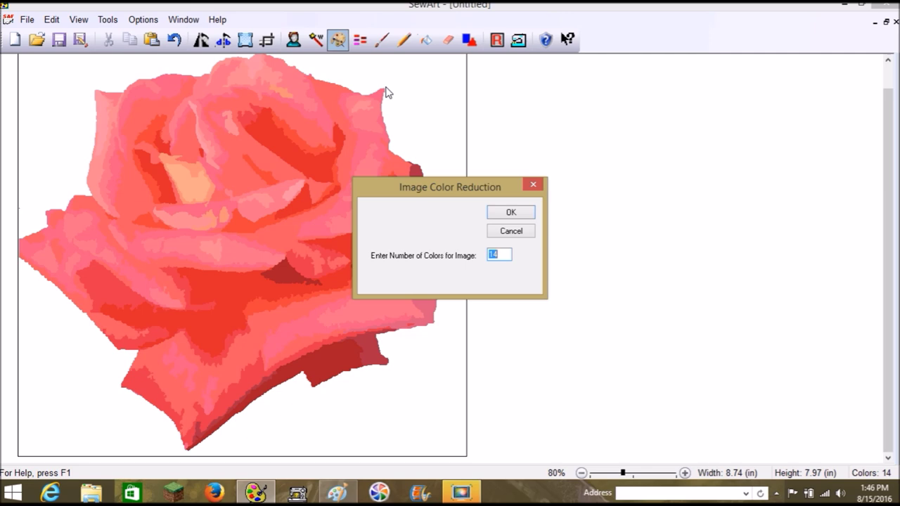
type("10")
left_click(494, 217)
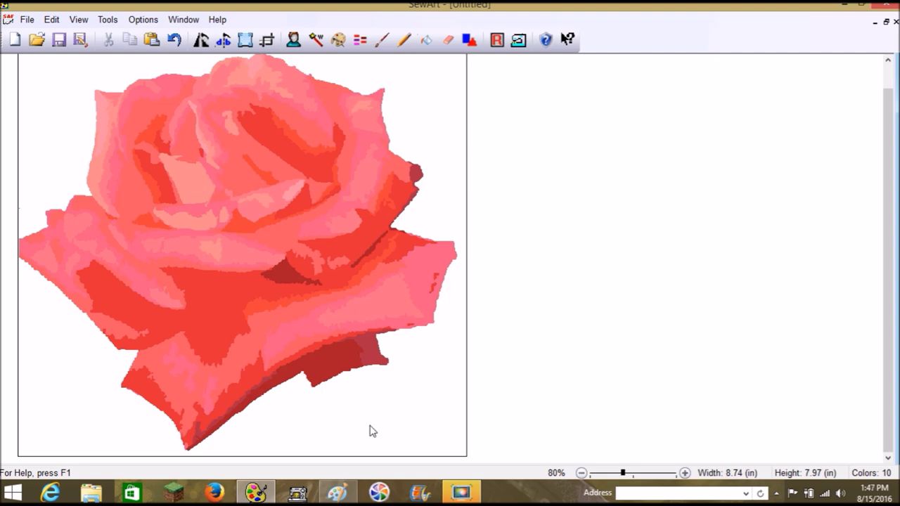
- Bucket-fill the rose's light center petal with light pink (250, 175, 186) and compare it with the original rose in Paint
left_click(427, 40)
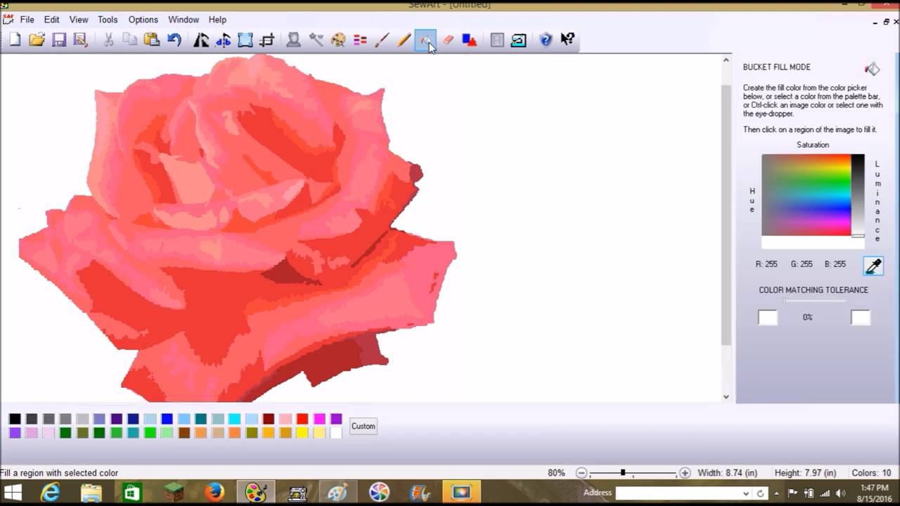
left_click(285, 421)
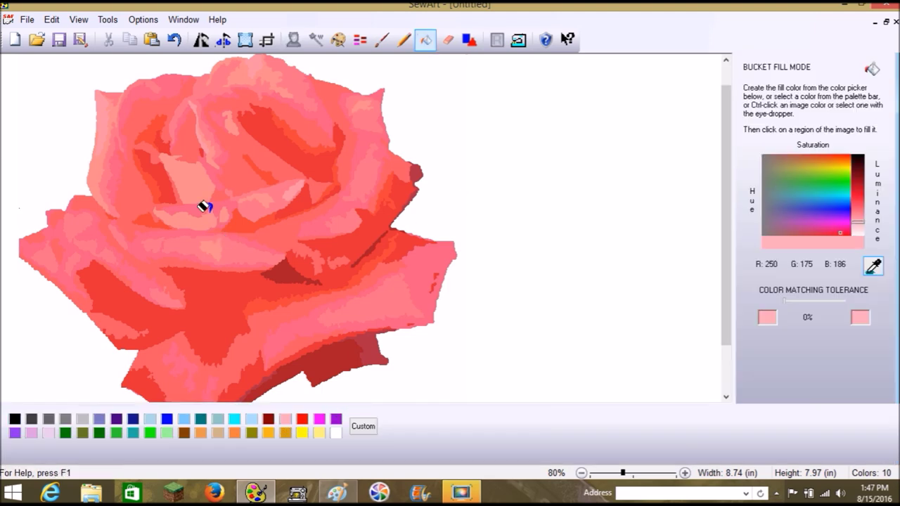
left_click(185, 177)
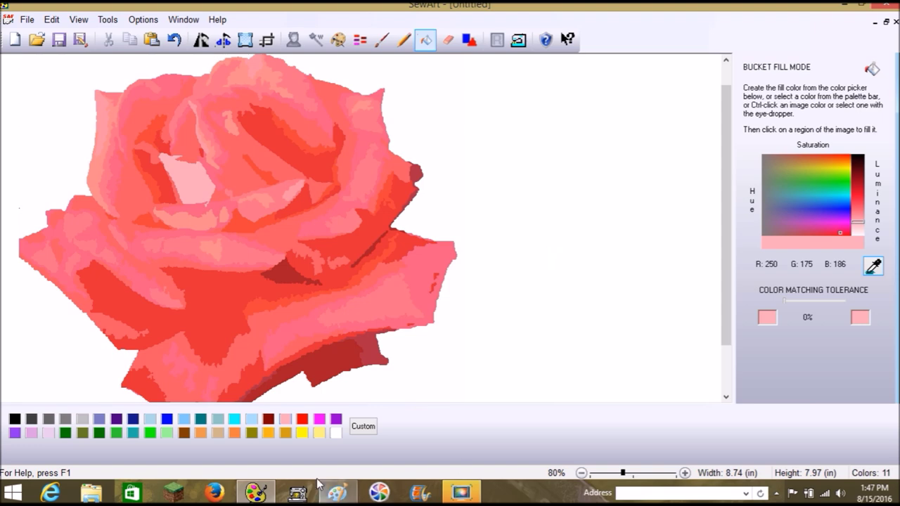
left_click(338, 492)
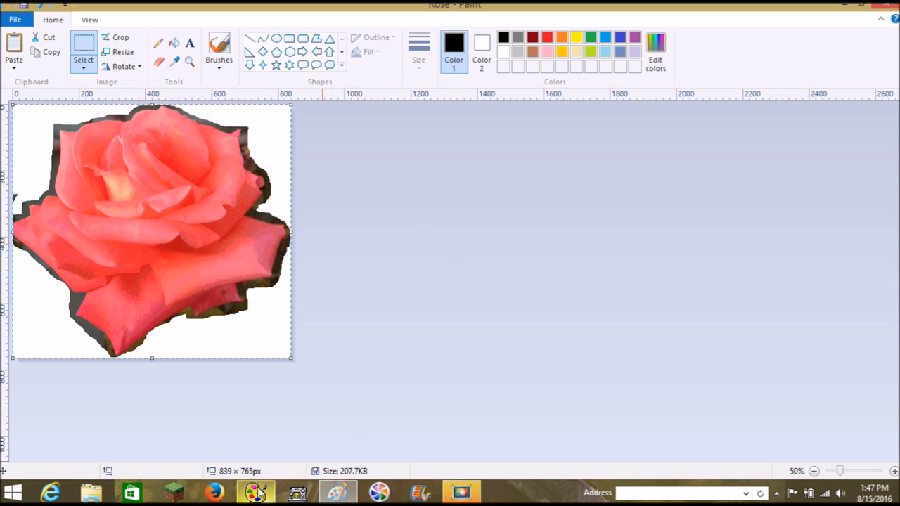
left_click(271, 491)
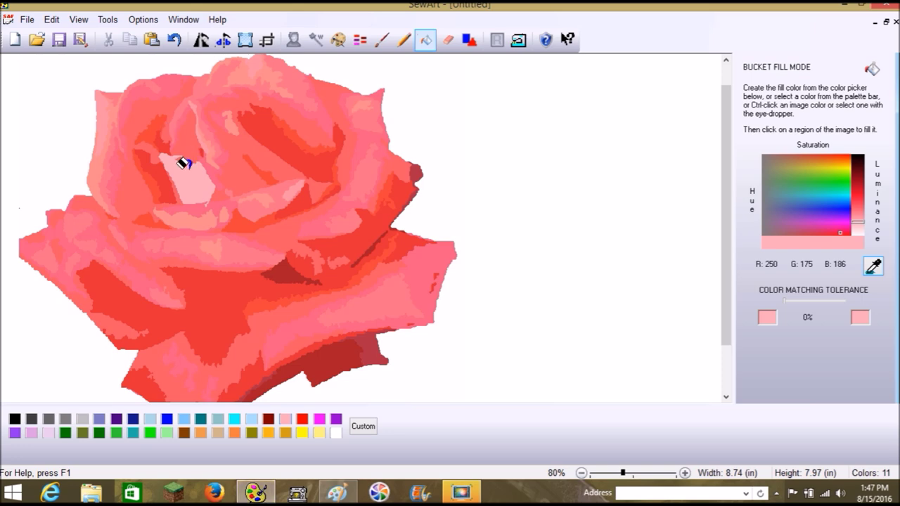
left_click(343, 494)
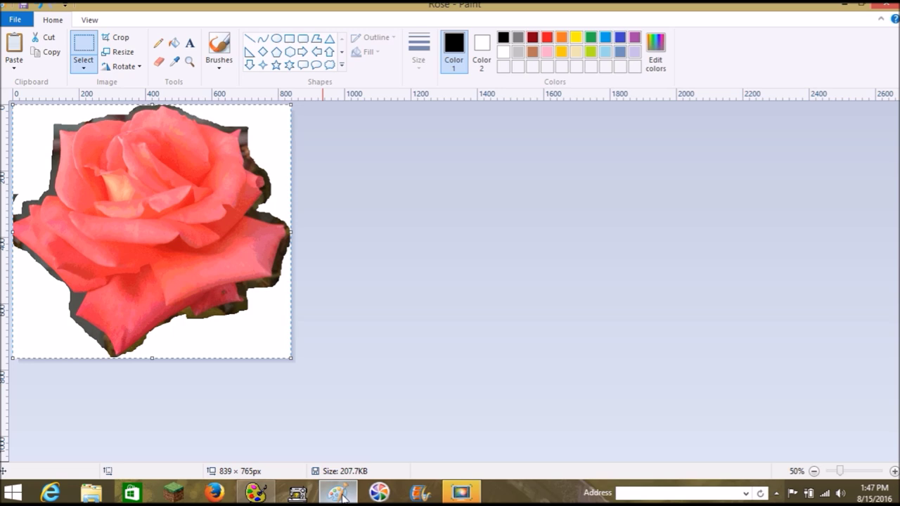
left_click(255, 492)
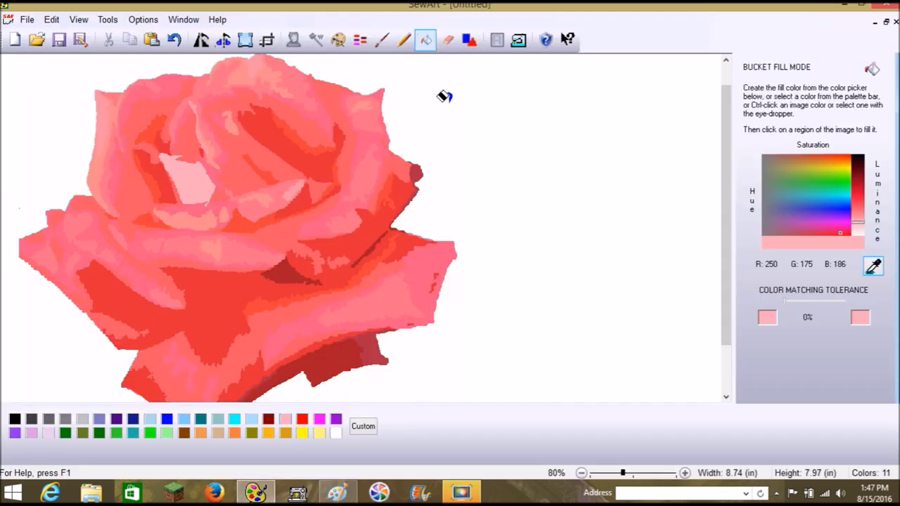
- Reduce the image to 7 colors and refill the center petal with the same light pink
left_click(338, 40)
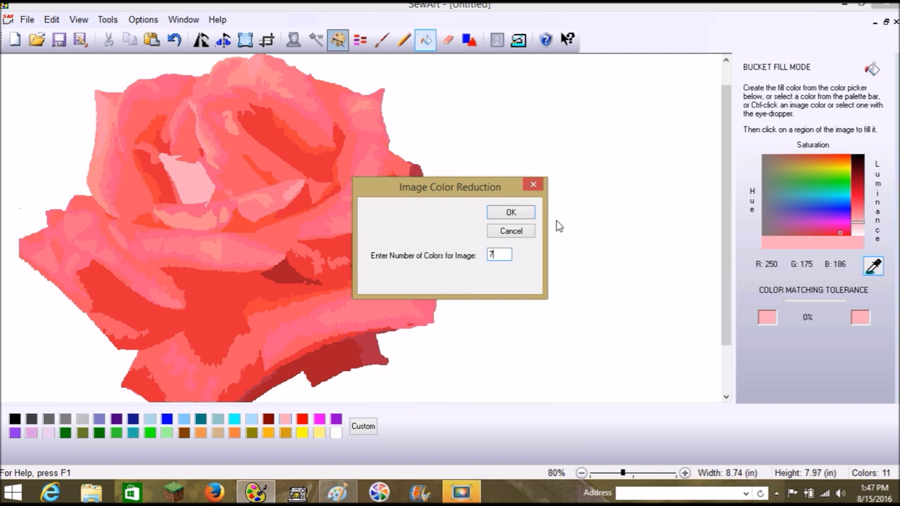
left_click(512, 215)
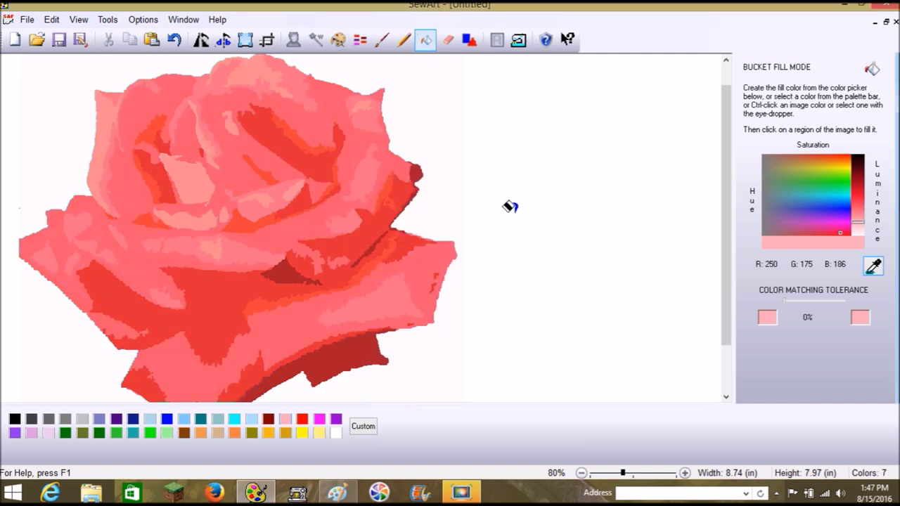
left_click(194, 172)
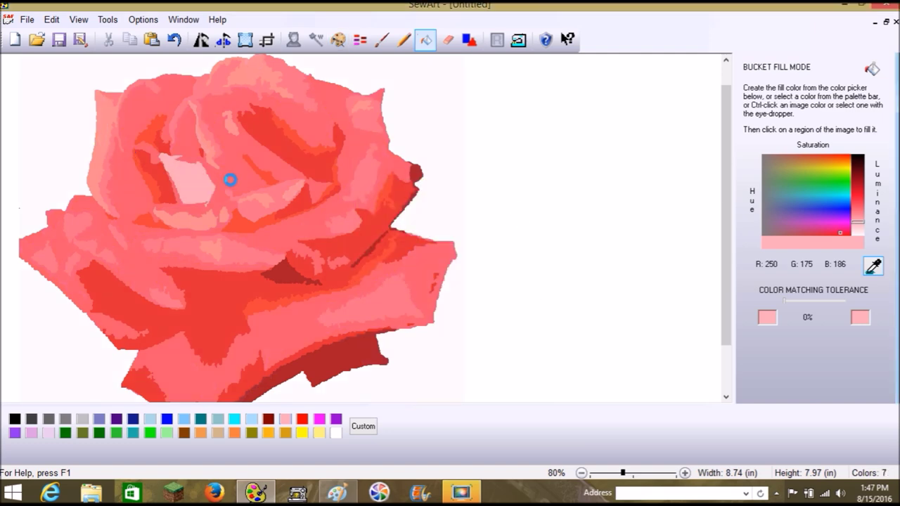
- Reduce the image to 5 colors, refill the center petal with light pink and leave bucket fill mode
left_click(338, 40)
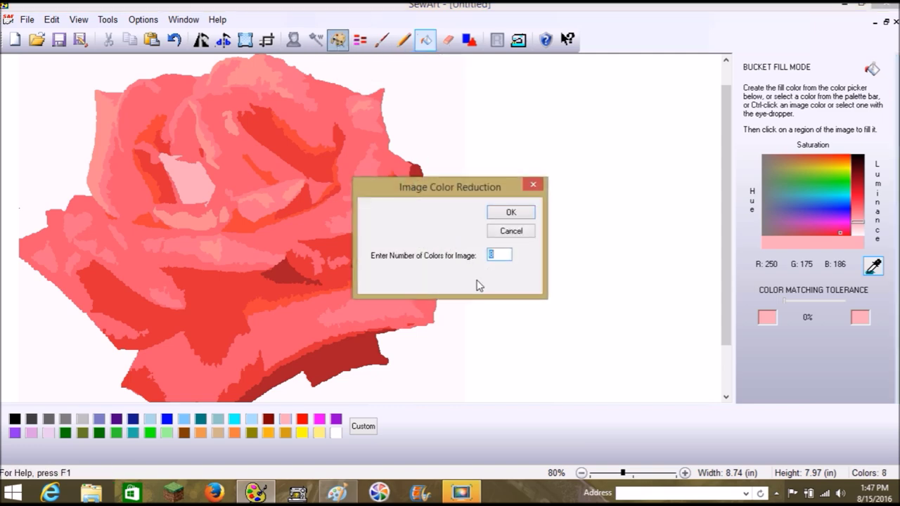
type("5")
left_click(511, 212)
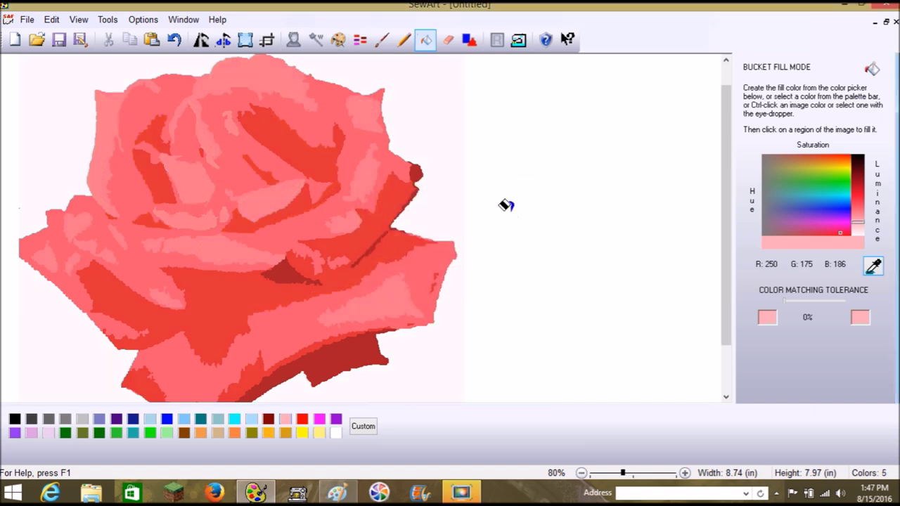
left_click(194, 180)
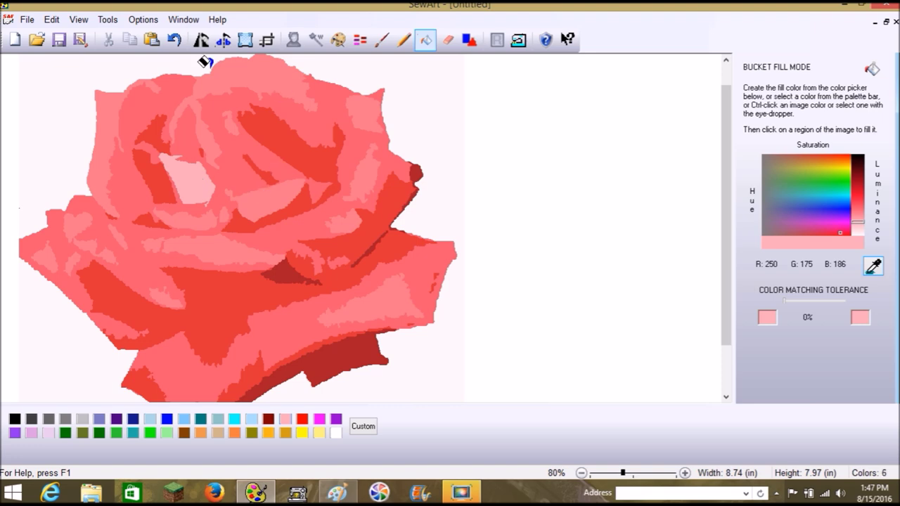
left_click(424, 40)
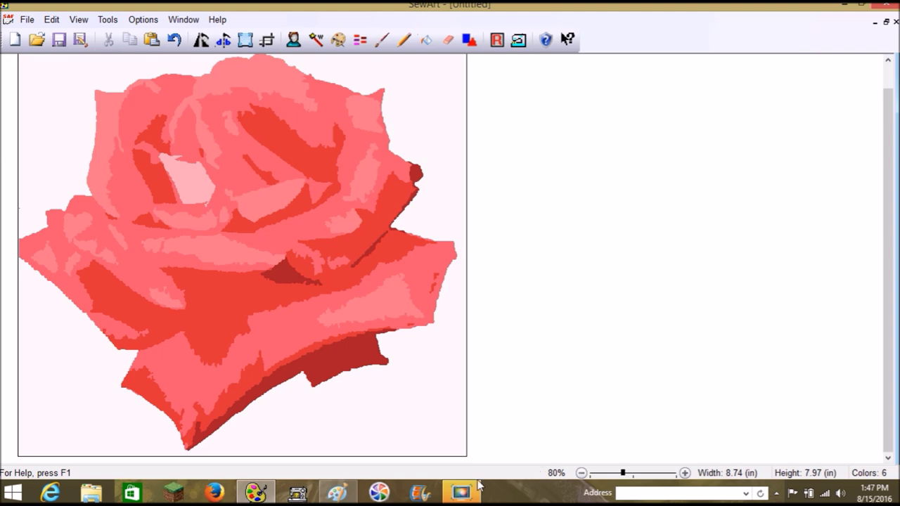
- Check the original rose in Paint, then try a 15% posterization level in SewArt and undo it
left_click(344, 495)
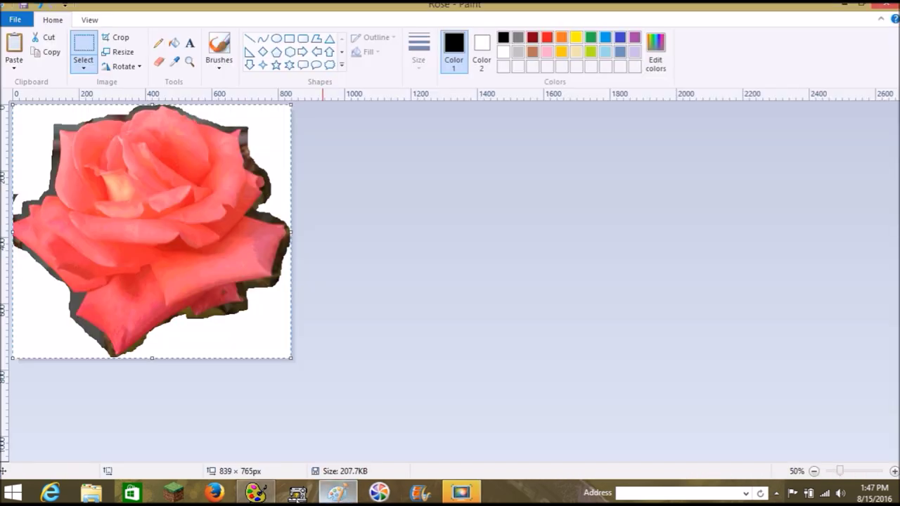
left_click(255, 492)
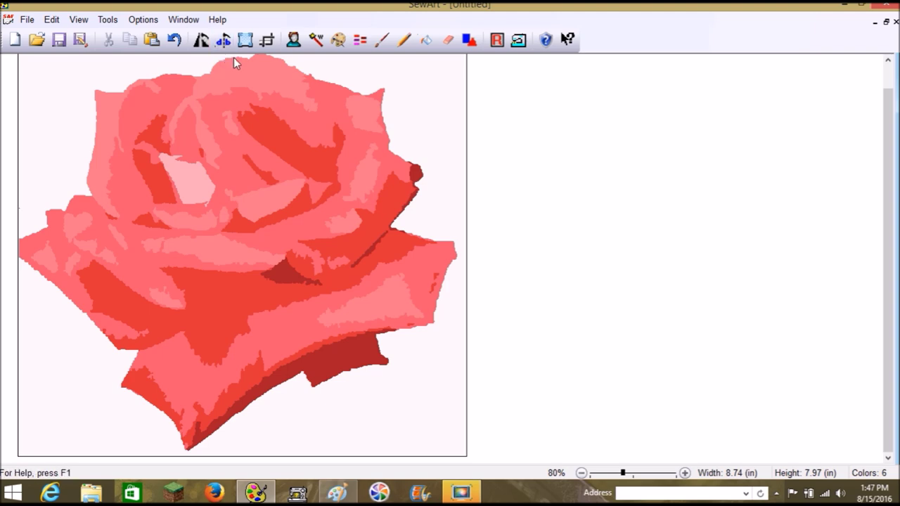
left_click(293, 40)
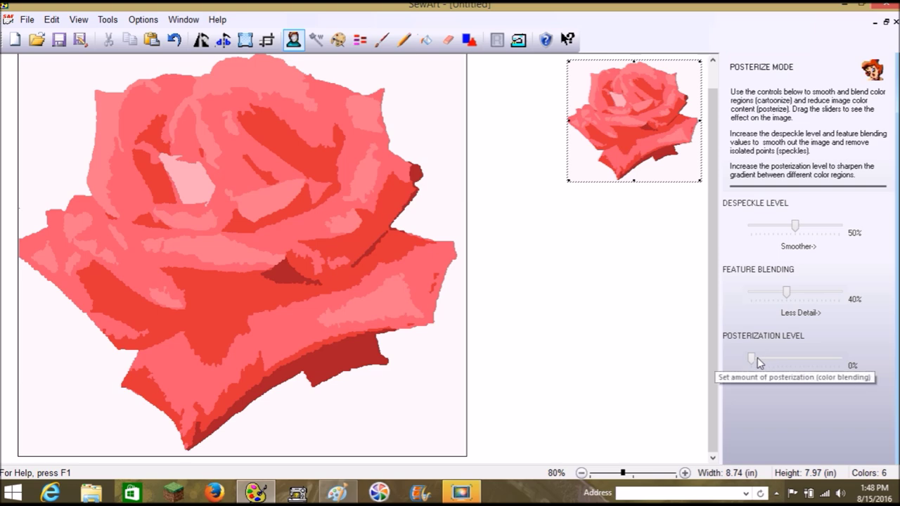
left_click_drag(750, 361, 754, 361)
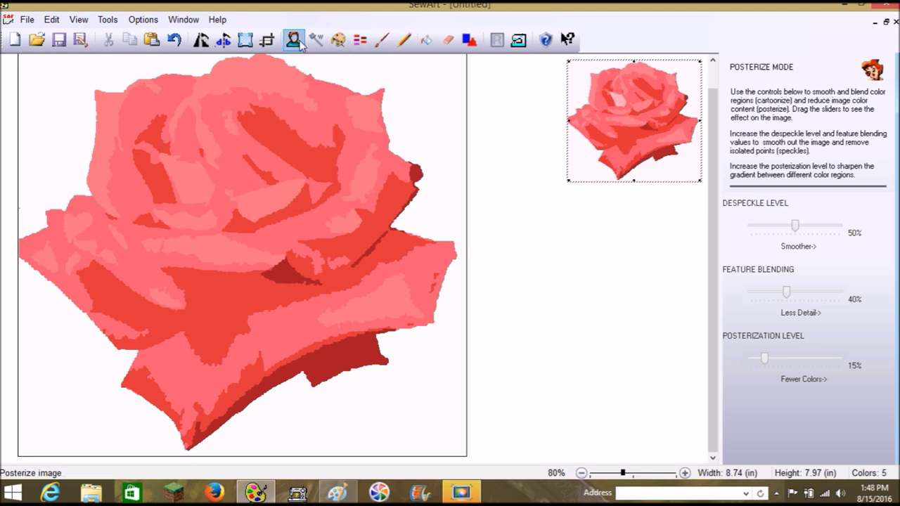
left_click(176, 41)
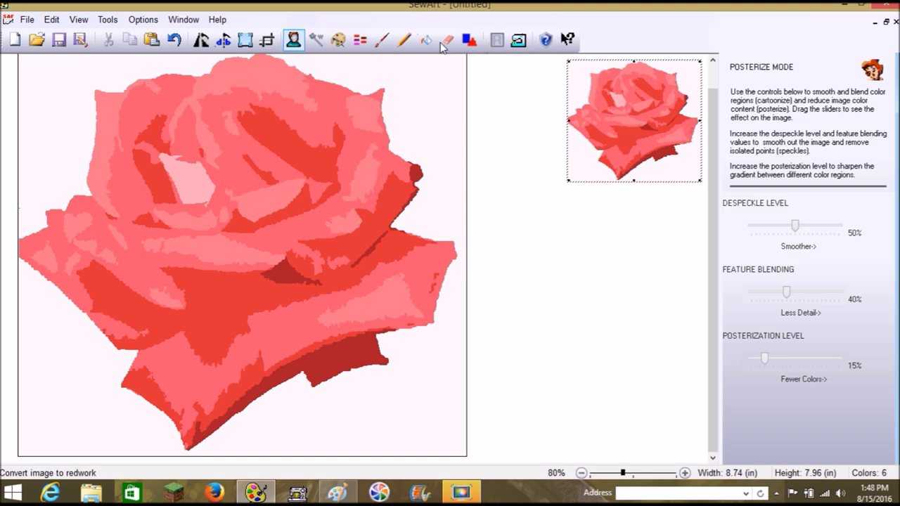
left_click(294, 41)
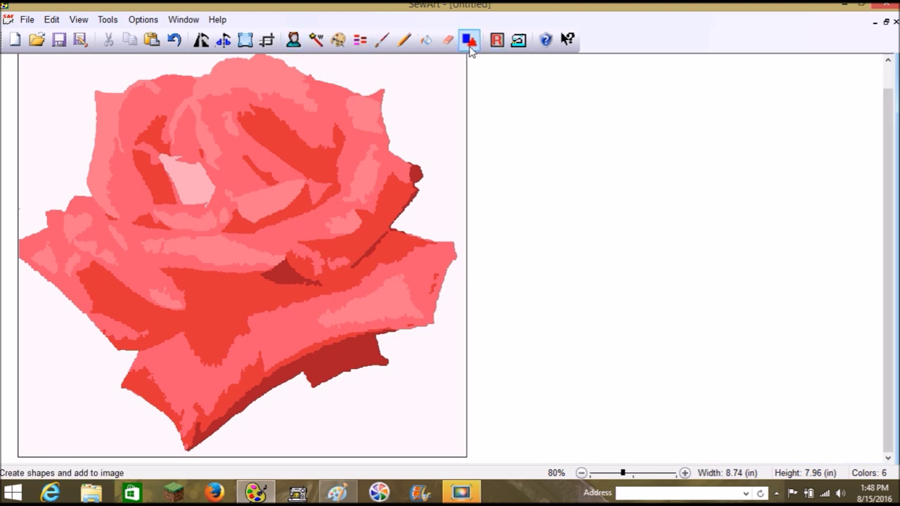
- Paint a straight line and a freehand stroke in light pink on the background beside the rose's upper petals with the Brush
left_click(382, 41)
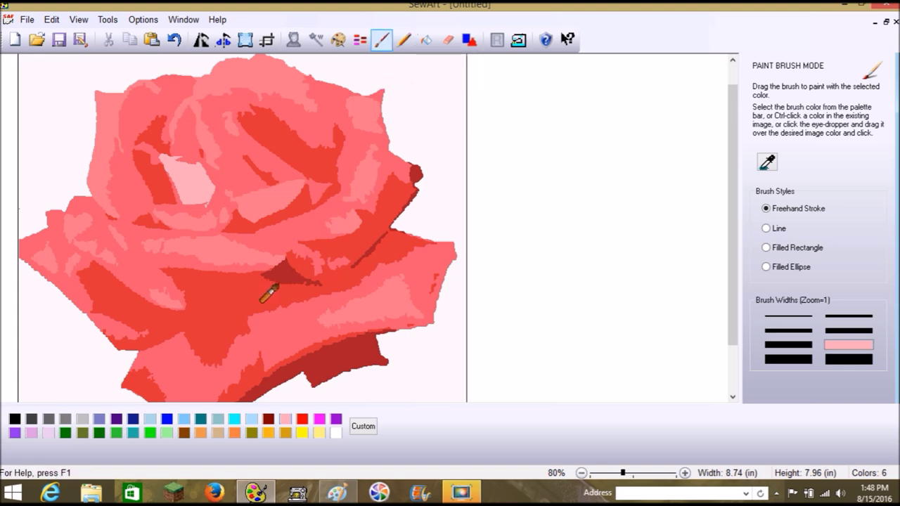
left_click(766, 228)
left_click_drag(419, 101, 437, 161)
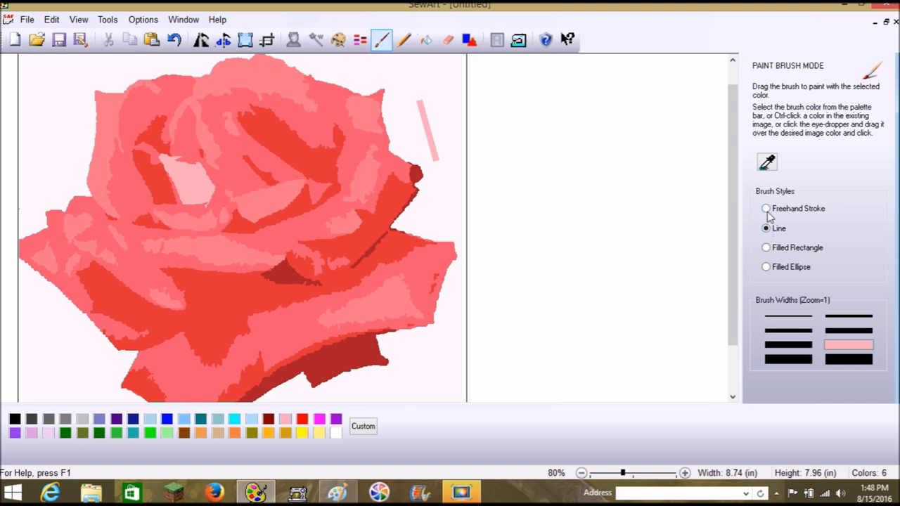
mouse_move(420, 89)
left_mouse_down()
mouse_move(453, 120)
mouse_move(443, 137)
mouse_move(434, 131)
mouse_move(438, 109)
mouse_move(449, 204)
left_mouse_up()
- Draw freehand light pink strokes around the brush marks on the background with the Pencil
left_click(406, 41)
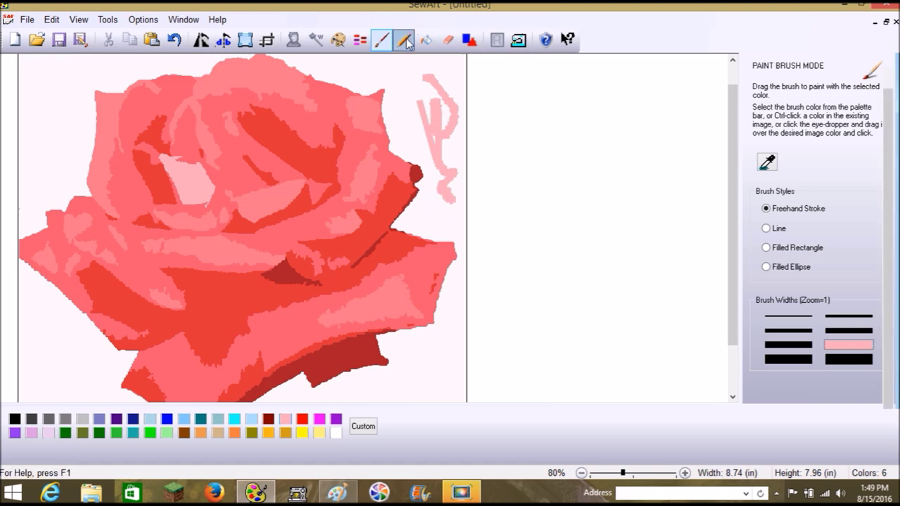
left_click_drag(413, 64, 395, 167)
left_click_drag(429, 74, 445, 92)
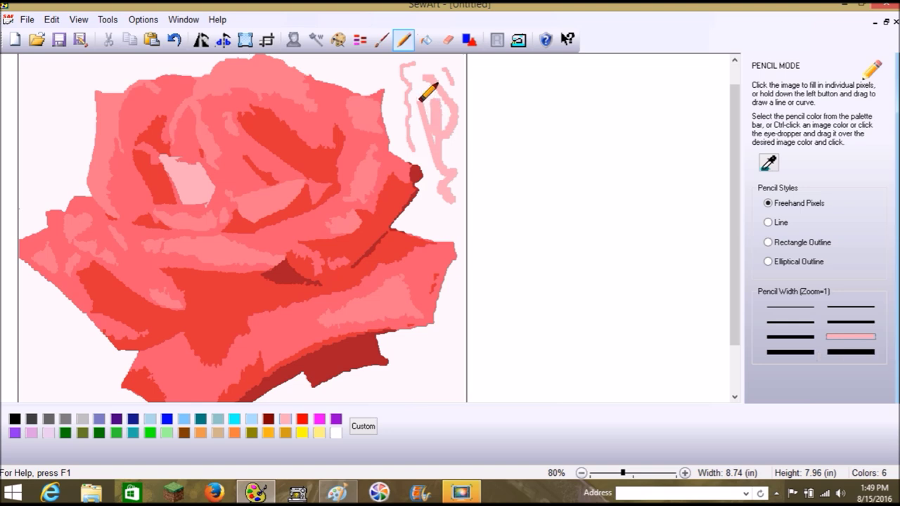
- Undo all the light pink test strokes on the background beside the rose's upper petals
left_click(174, 41)
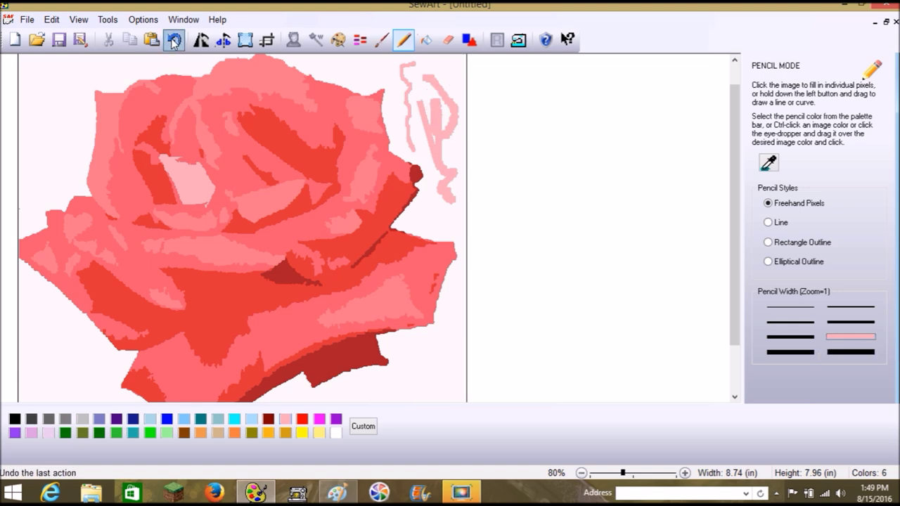
left_click(174, 40)
left_click(174, 41)
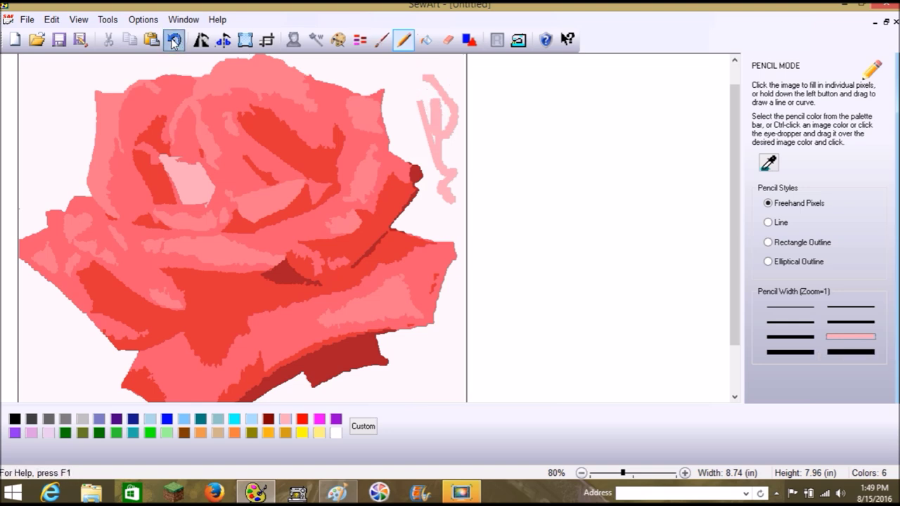
left_click(174, 41)
left_click(175, 41)
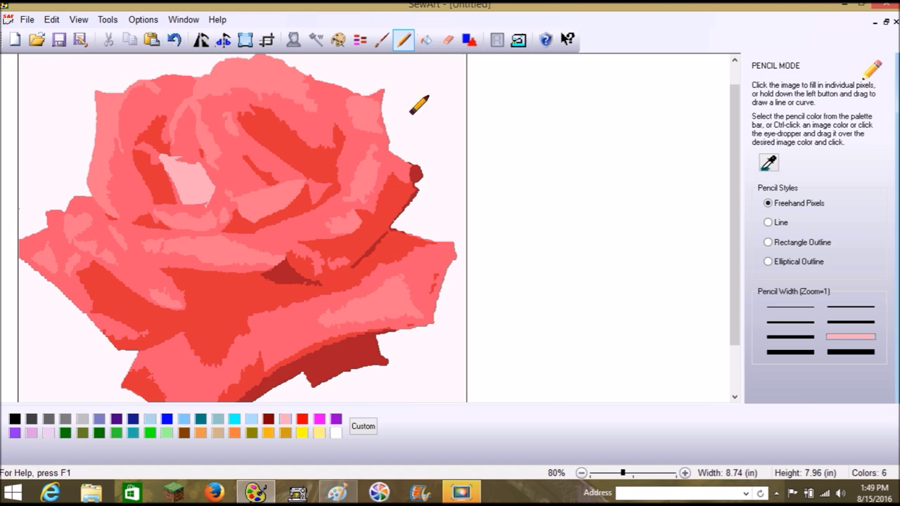
- With the Brush at 100% zoom, sample the lower right petal's medium pink and paint over its red specks and the highlight's ragged edges
left_click(381, 42)
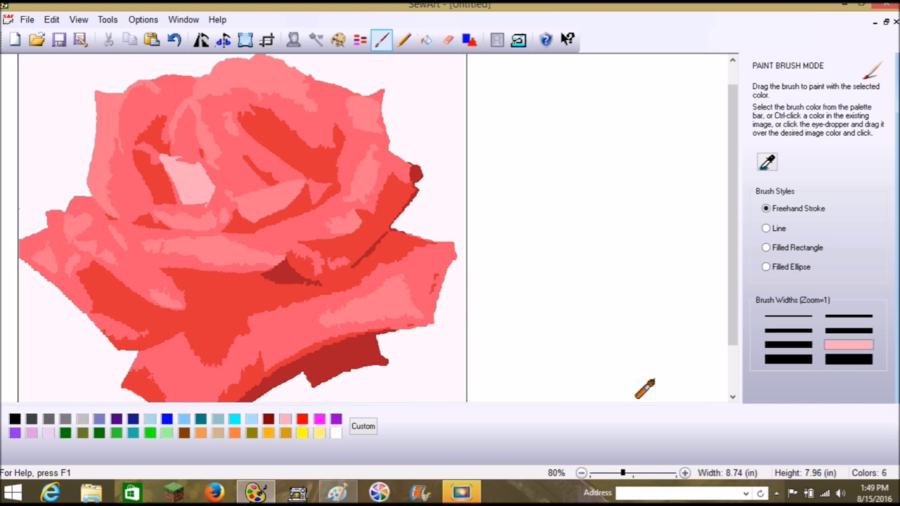
left_click(685, 474)
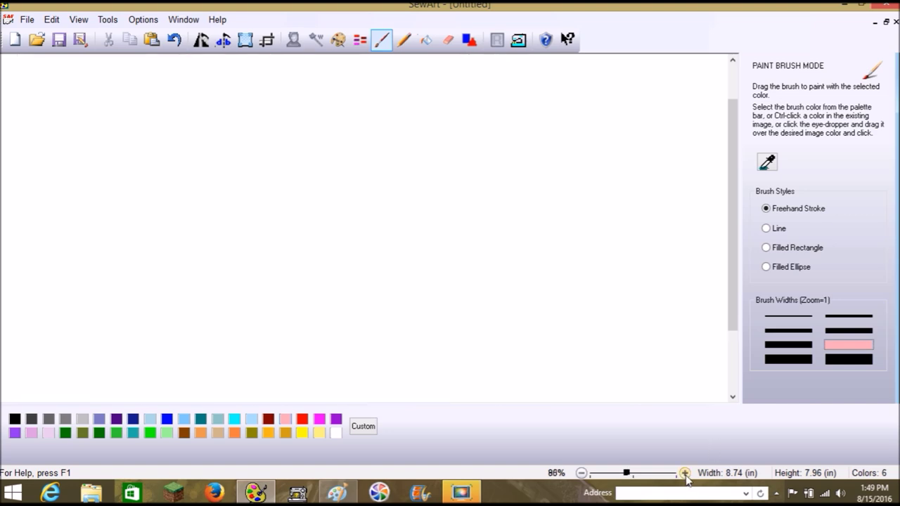
left_click(684, 474)
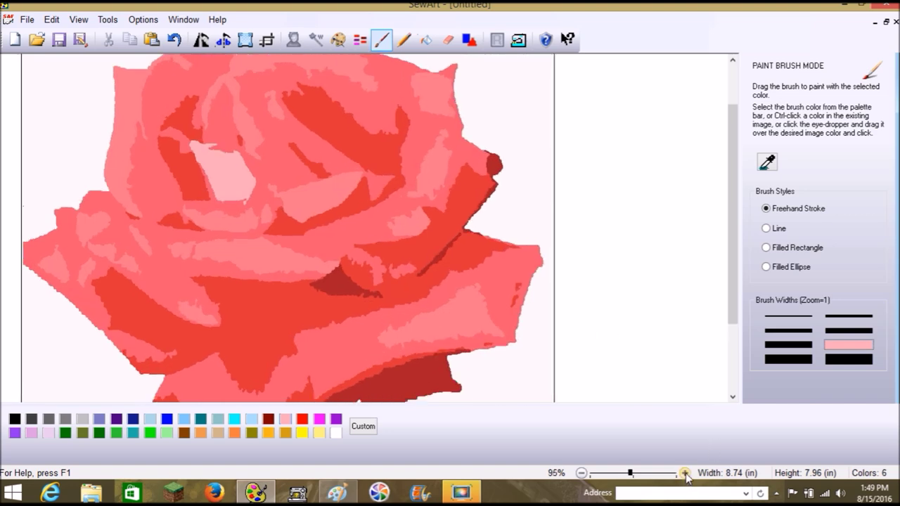
left_click(685, 474)
scroll(733, 312, "down", 2)
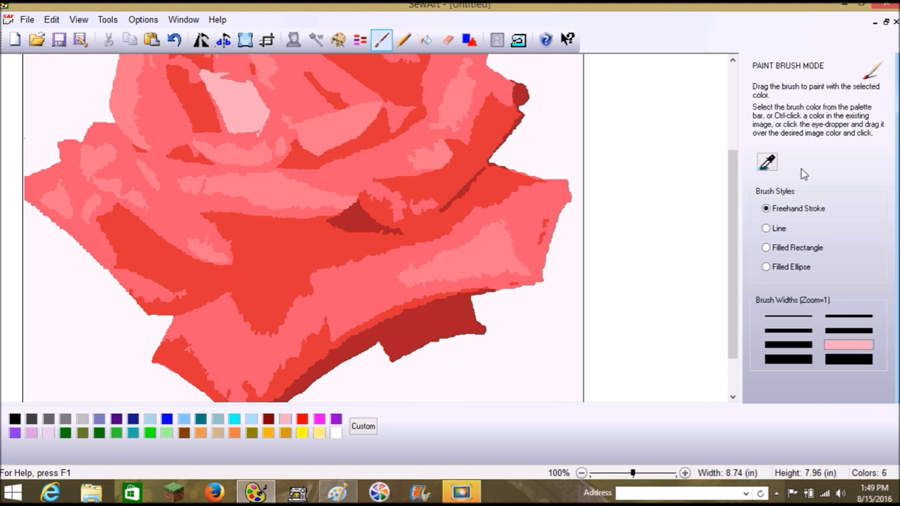
left_click(768, 162)
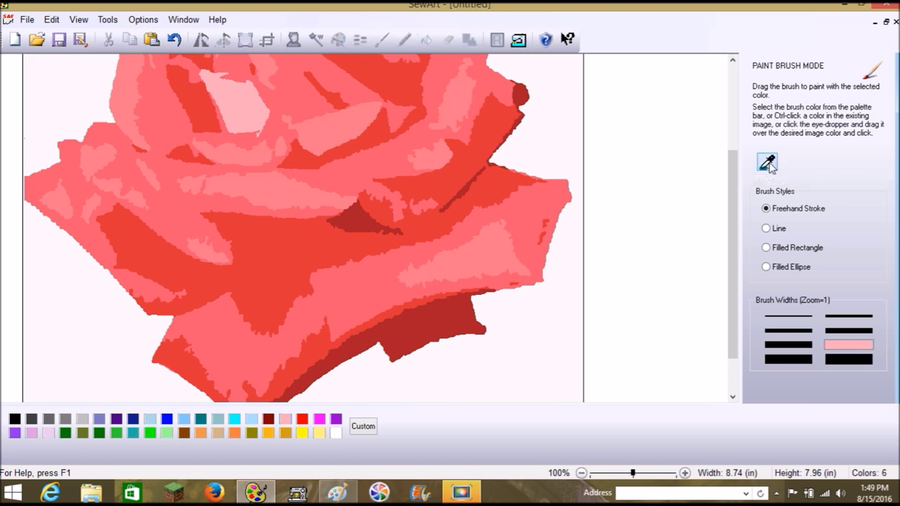
left_click(547, 190)
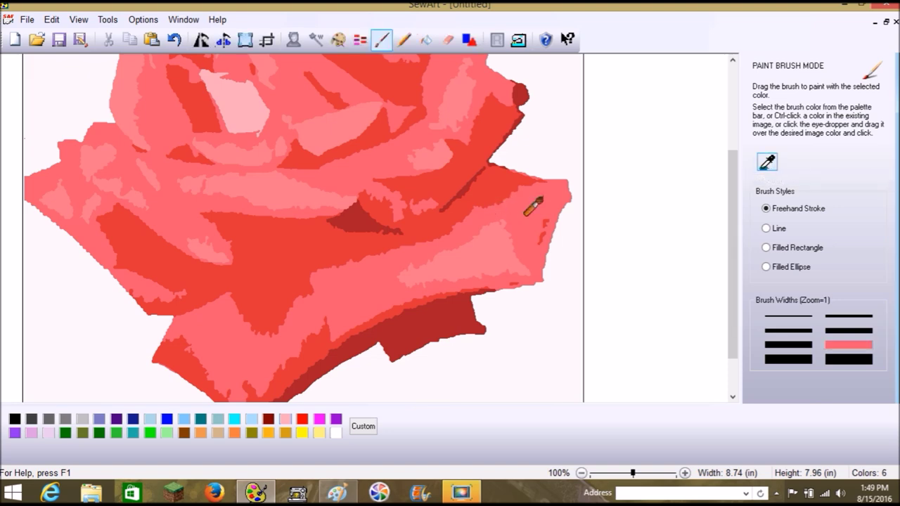
mouse_move(531, 205)
left_mouse_down()
mouse_move(528, 251)
mouse_move(536, 225)
left_mouse_up()
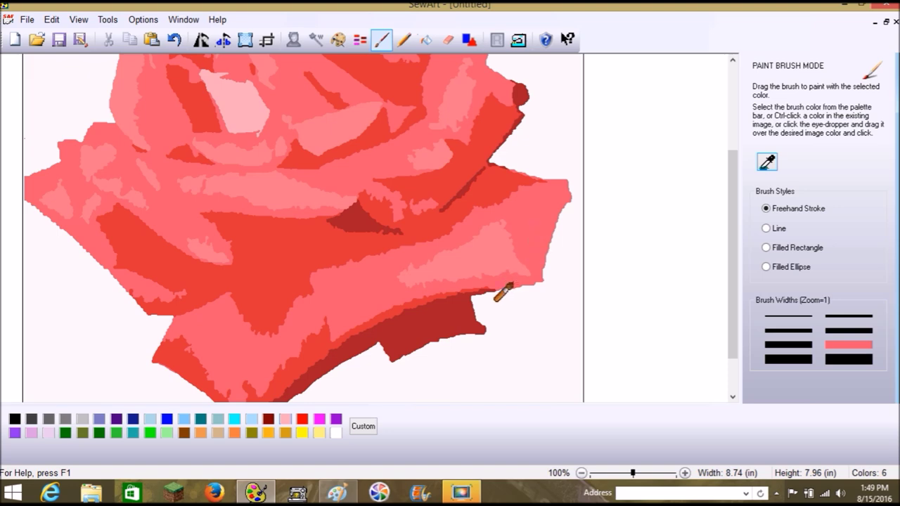
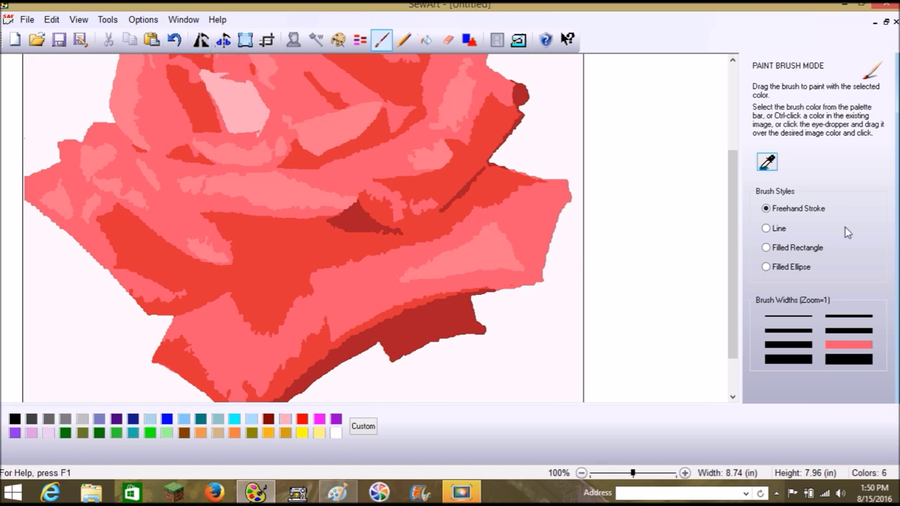
- Sample the lighter pink from the outer left petal and brush its small patches together, extending the highlights along the upper petals' outer edges
left_click(767, 162)
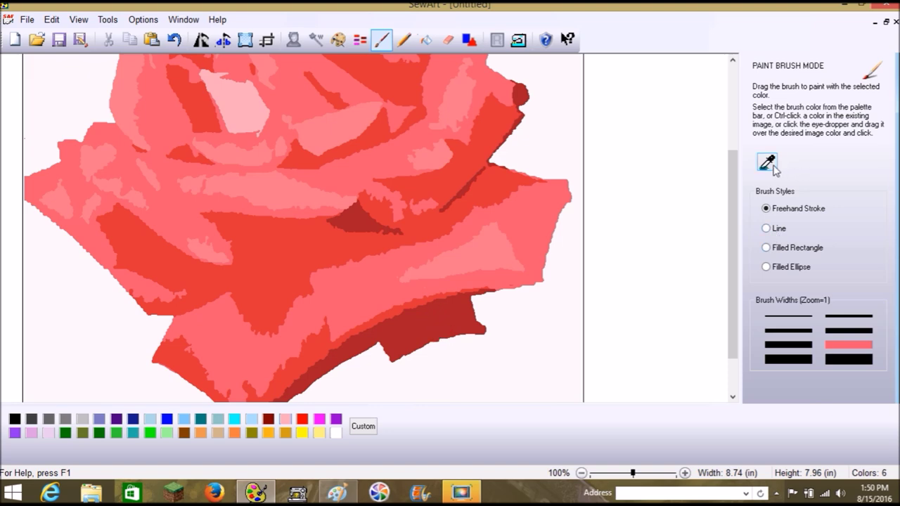
left_click(58, 199)
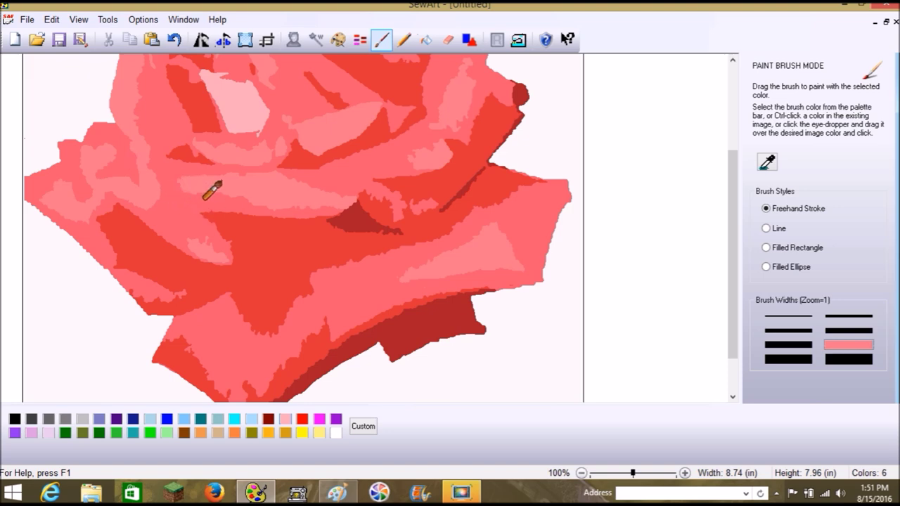
scroll(336, 274, "up", 1)
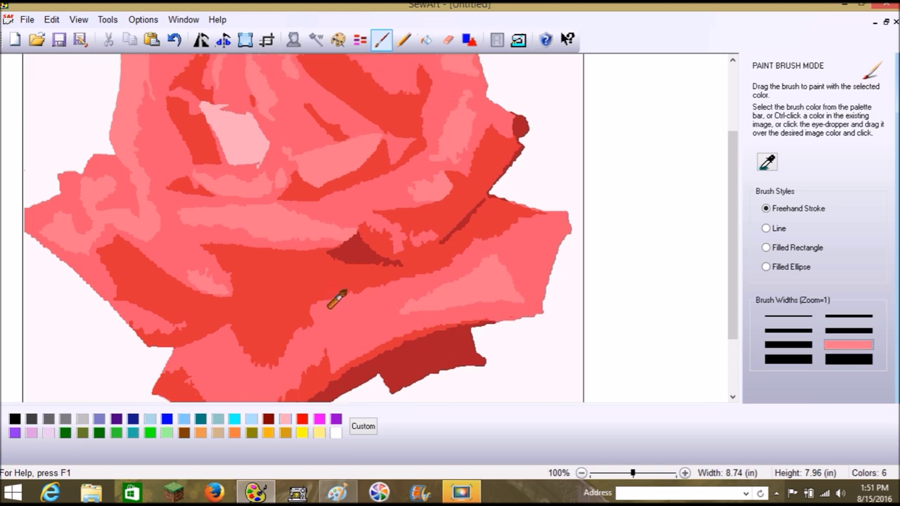
scroll(330, 313, "up", 1)
scroll(305, 311, "up", 1)
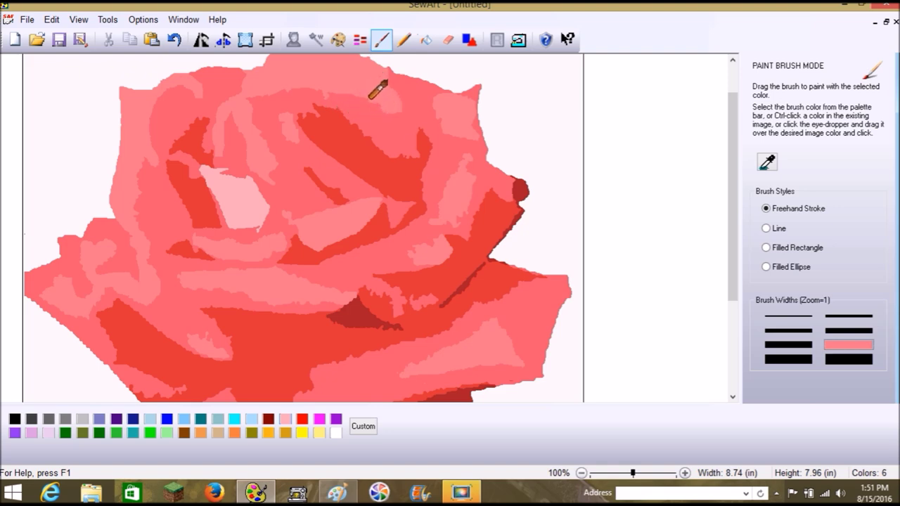
scroll(429, 151, "up", 3)
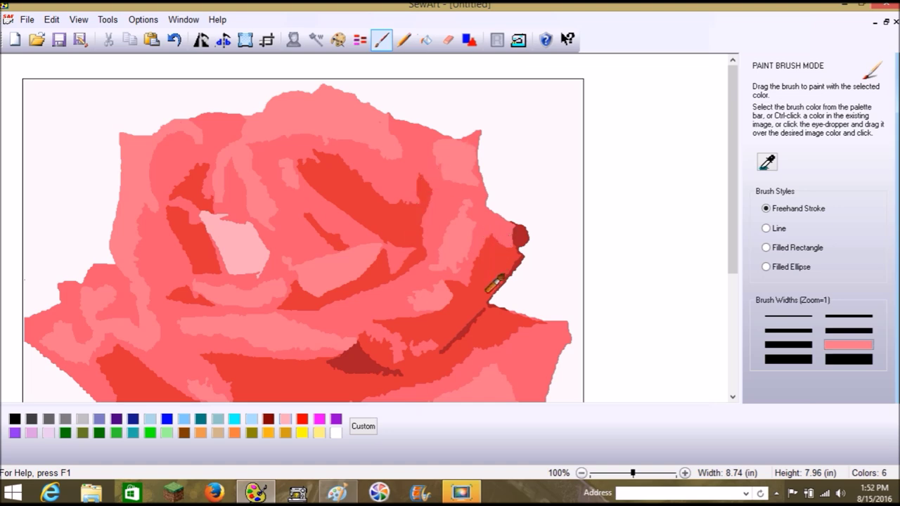
- Sample dark red from the central shadow and brush thicker shadows along the rose's right edge and the lower right petal's upper edge
left_click(766, 165)
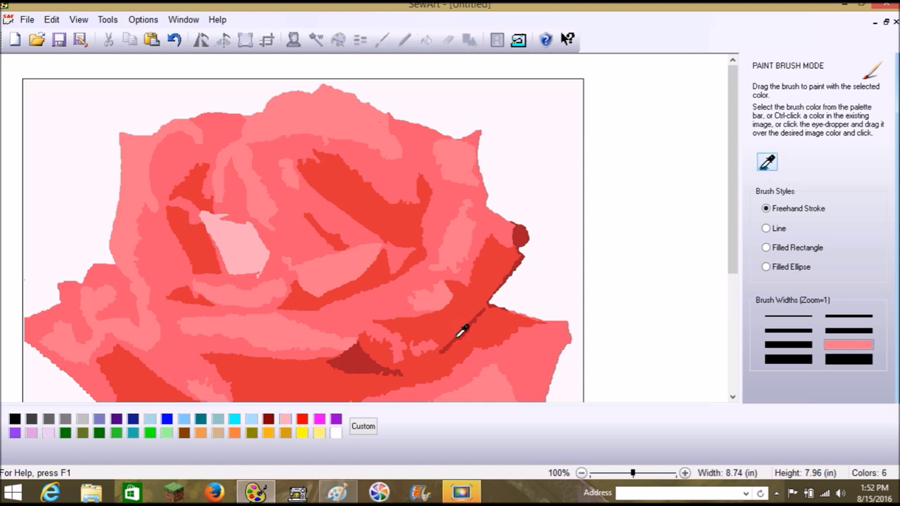
left_click(366, 359)
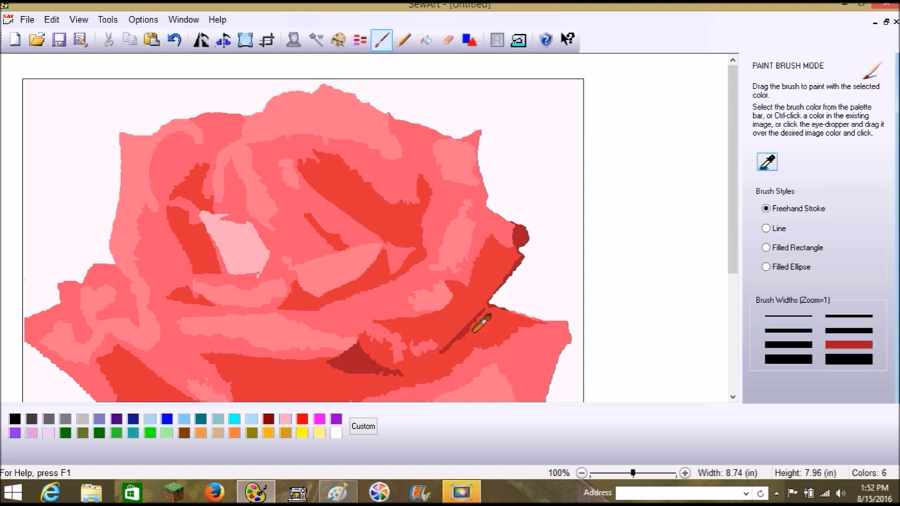
mouse_move(464, 330)
left_mouse_down()
mouse_move(441, 356)
mouse_move(487, 304)
mouse_move(490, 269)
mouse_move(517, 240)
left_mouse_up()
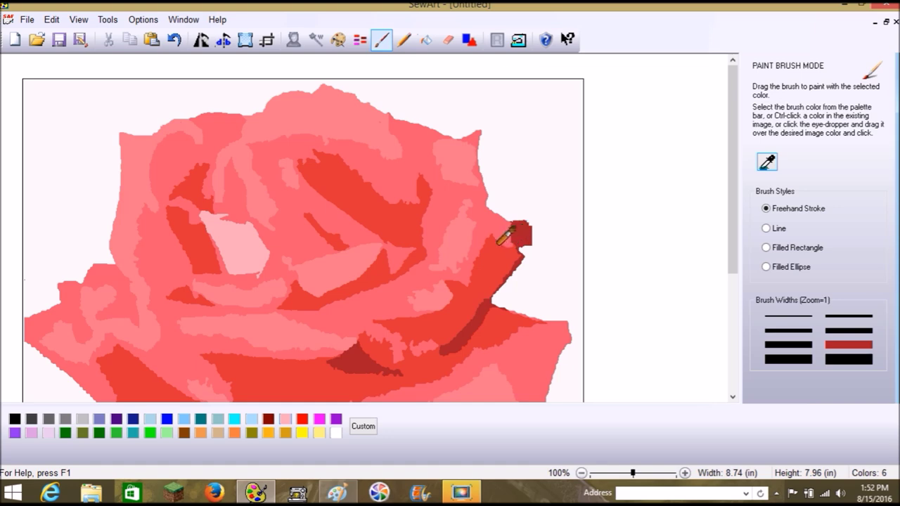
mouse_move(505, 238)
left_mouse_down()
mouse_move(508, 258)
mouse_move(520, 254)
mouse_move(498, 290)
left_mouse_up()
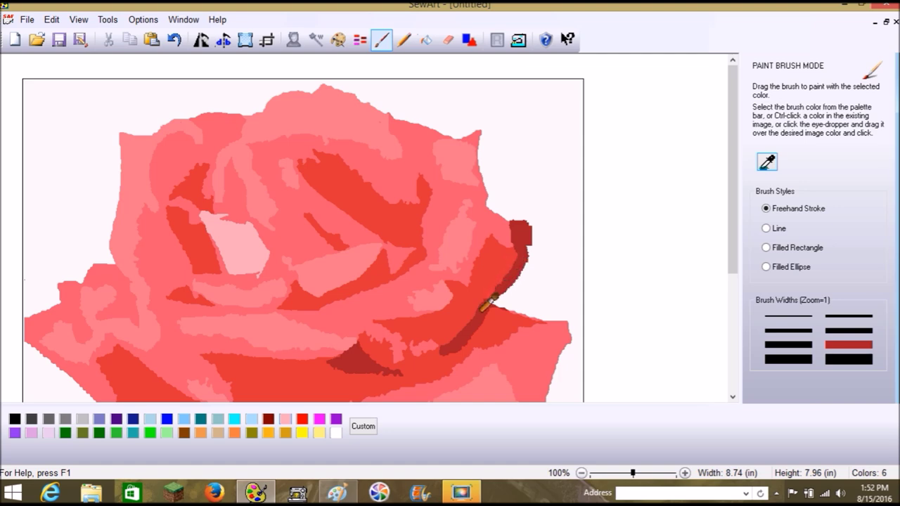
mouse_move(474, 321)
left_mouse_down()
mouse_move(466, 290)
mouse_move(472, 269)
mouse_move(514, 240)
mouse_move(516, 267)
mouse_move(493, 245)
mouse_move(516, 248)
mouse_move(503, 285)
mouse_move(518, 271)
mouse_move(487, 317)
mouse_move(484, 309)
mouse_move(563, 327)
mouse_move(509, 317)
left_mouse_up()
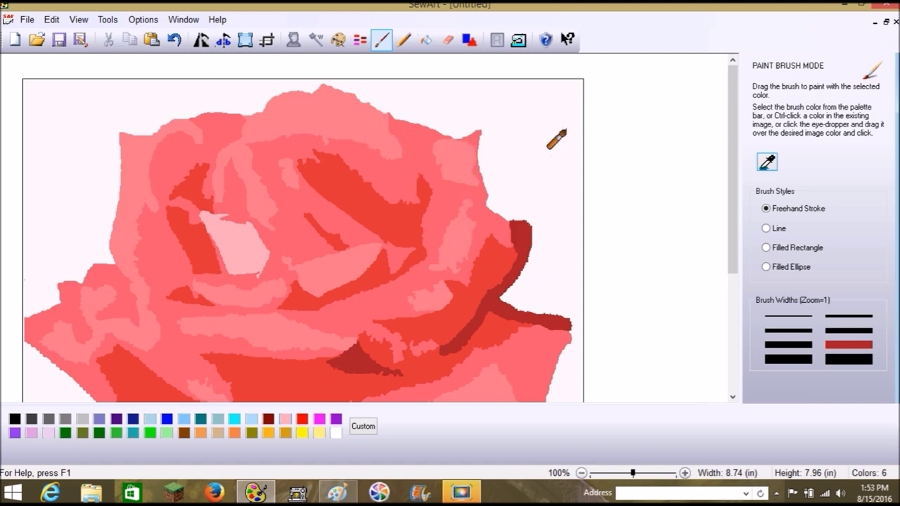
- Extend the dark red shadow around the tip of the lower right petal with short freehand strokes
left_click_drag(735, 156, 741, 205)
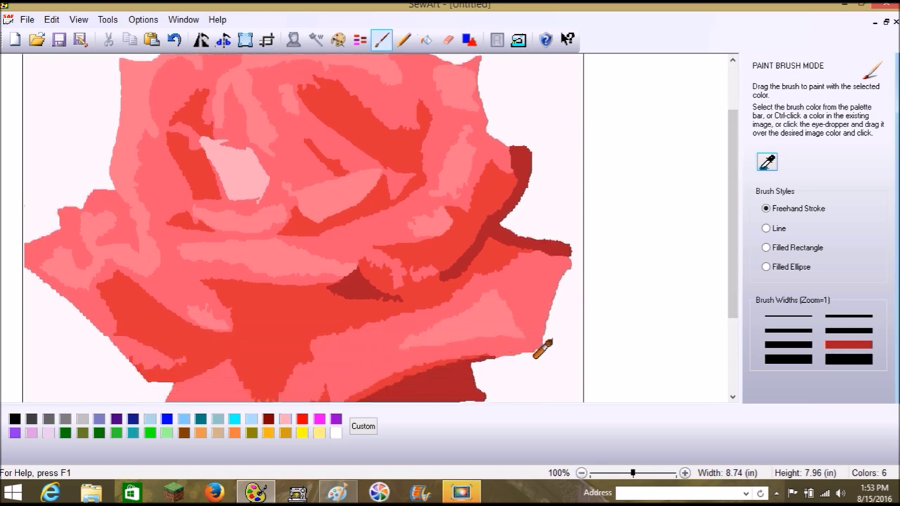
left_click_drag(734, 291, 733, 324)
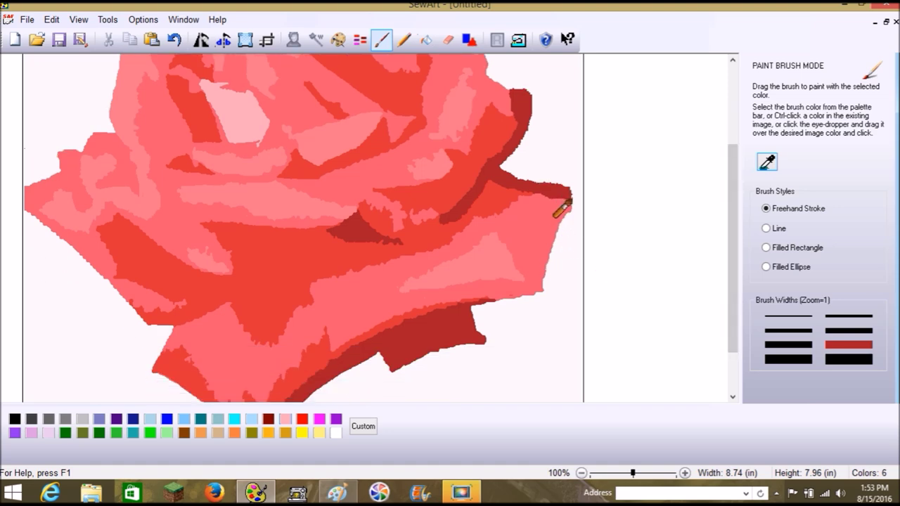
left_click_drag(567, 197, 571, 205)
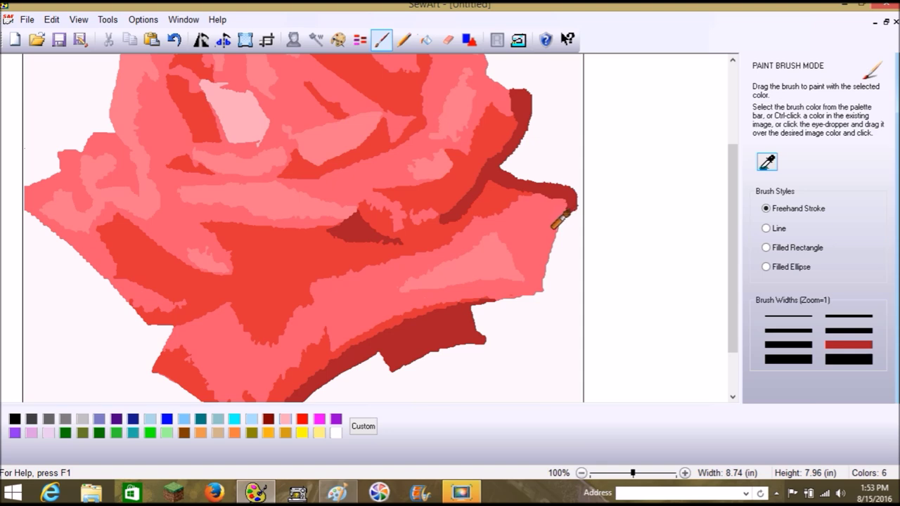
left_click_drag(564, 211, 565, 213)
left_click_drag(567, 211, 568, 216)
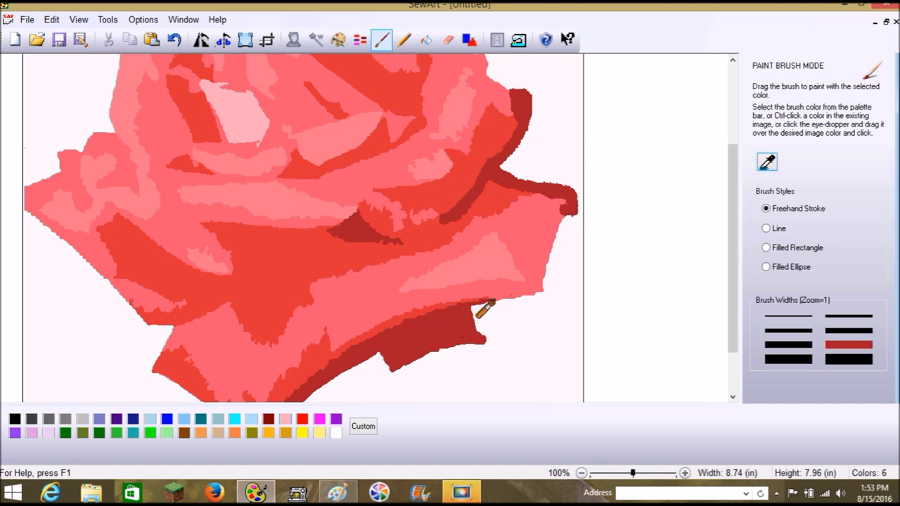
- Paint a dark red shadow along the lower right petal's bottom edge and smooth the outline of the central shadow
left_click_drag(493, 298, 467, 312)
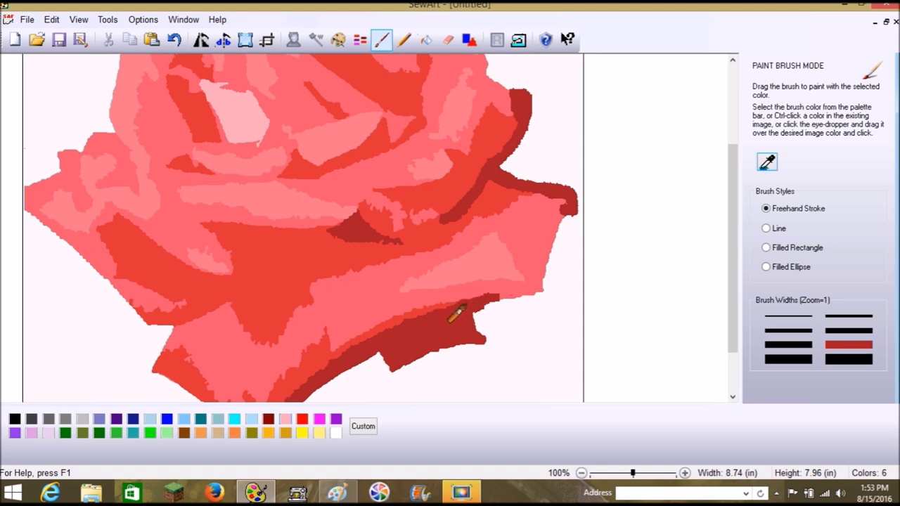
mouse_move(488, 298)
left_mouse_down()
mouse_move(518, 294)
mouse_move(501, 300)
mouse_move(537, 294)
left_mouse_up()
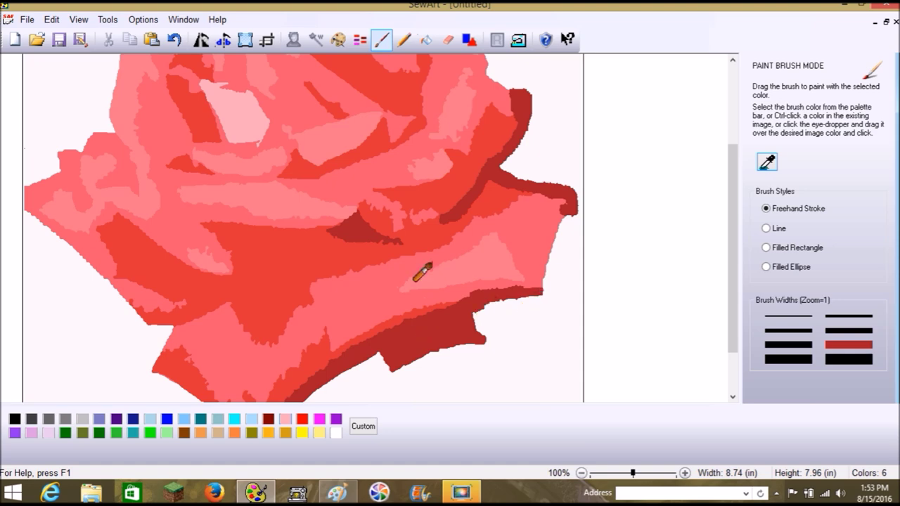
mouse_move(339, 237)
left_mouse_down()
mouse_move(324, 230)
mouse_move(355, 259)
mouse_move(388, 258)
mouse_move(373, 261)
mouse_move(341, 232)
mouse_move(319, 247)
left_mouse_up()
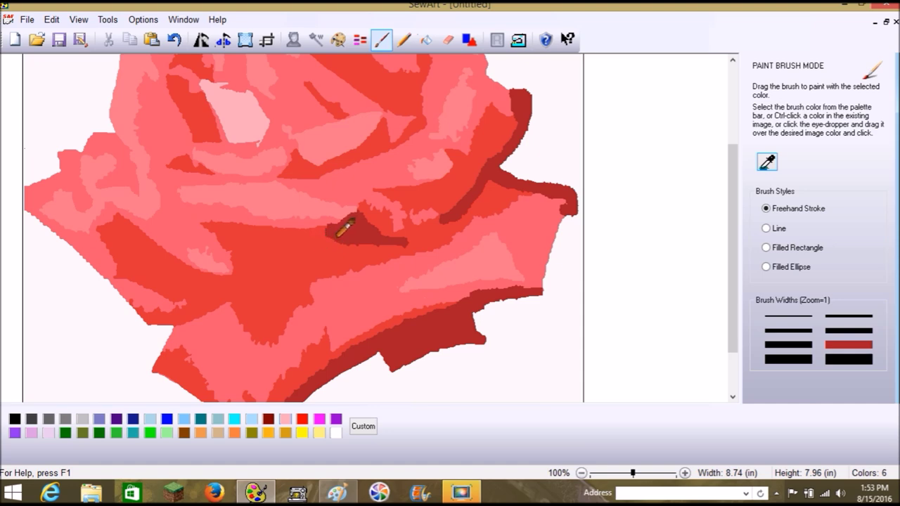
scroll(351, 322, "down", 1)
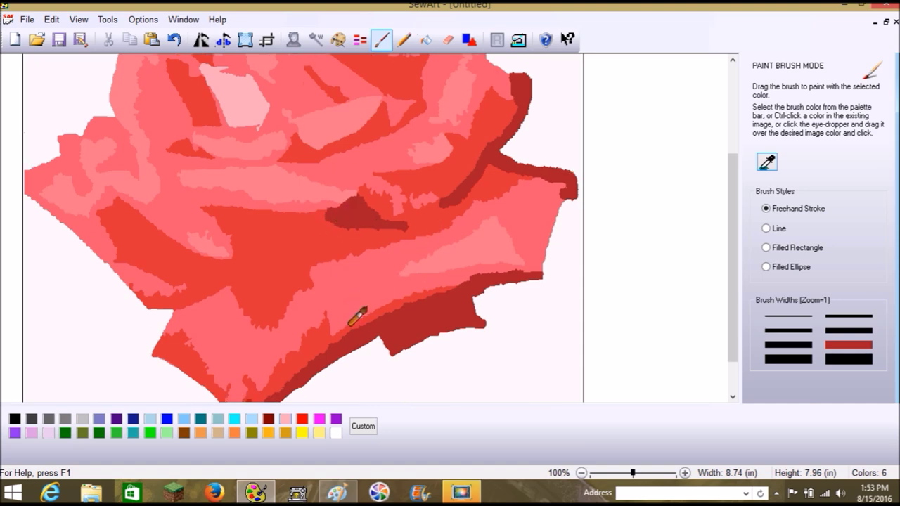
scroll(361, 255, "up", 5)
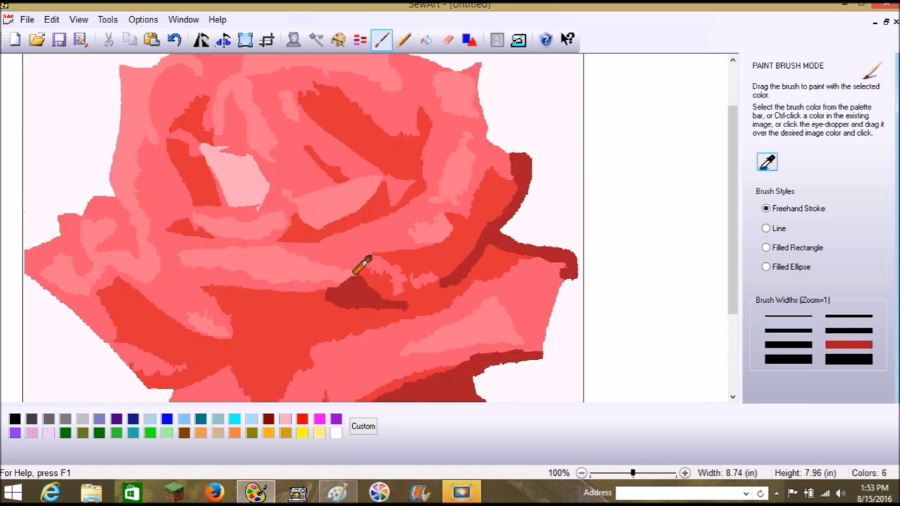
left_click(201, 230)
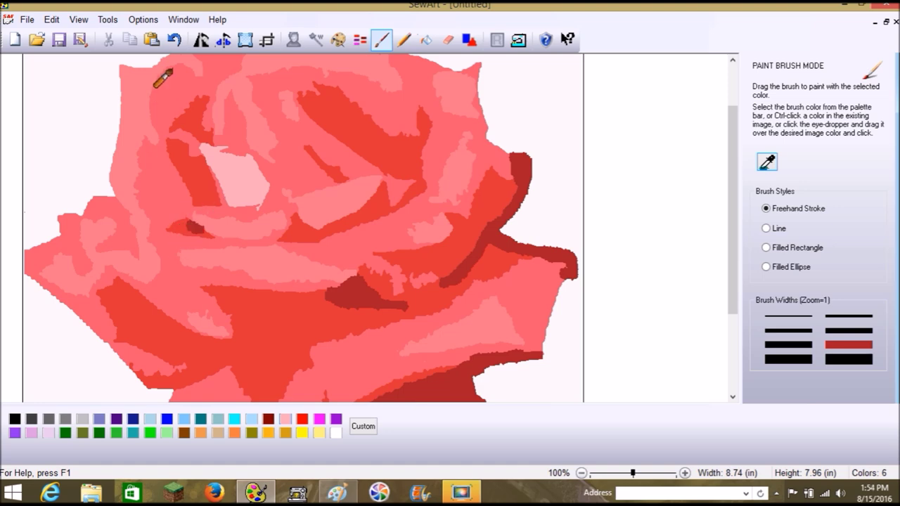
left_click(173, 39)
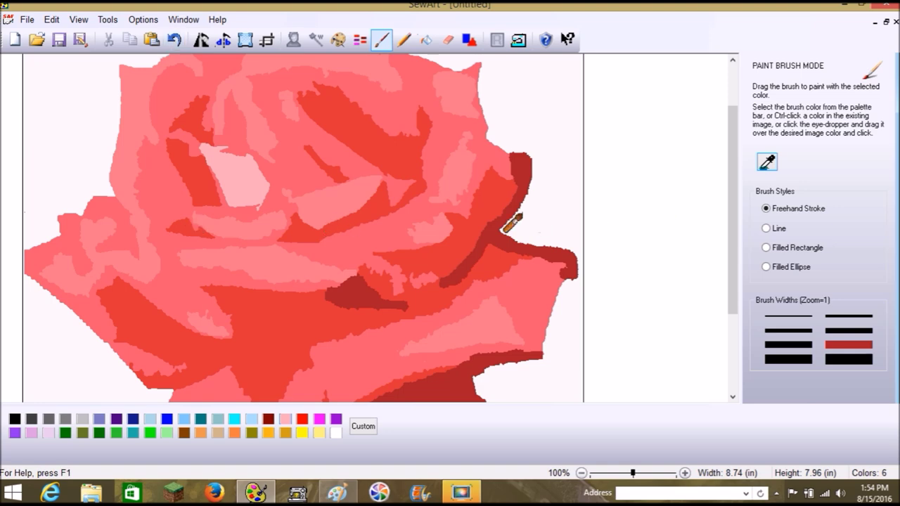
- Reshape the small red shadow below the light center petal using medium pink and red sampled from the rose
left_click(182, 241)
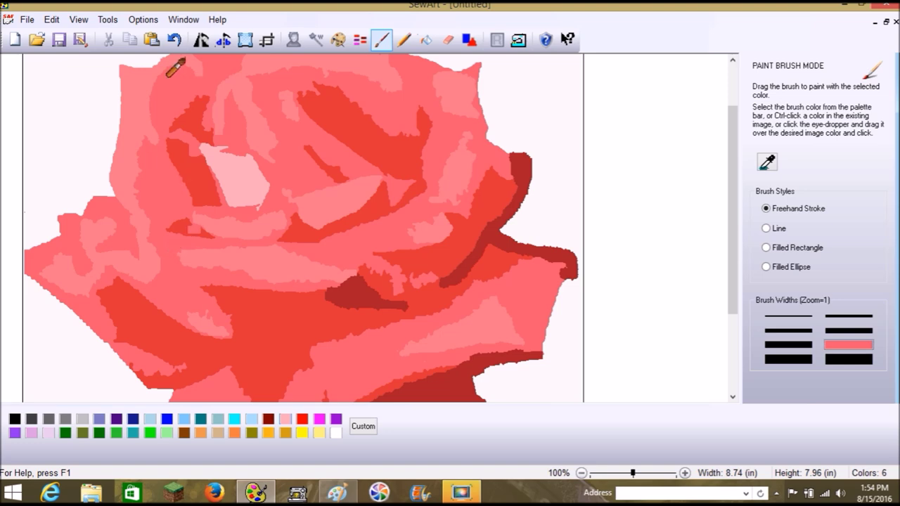
left_click(767, 163)
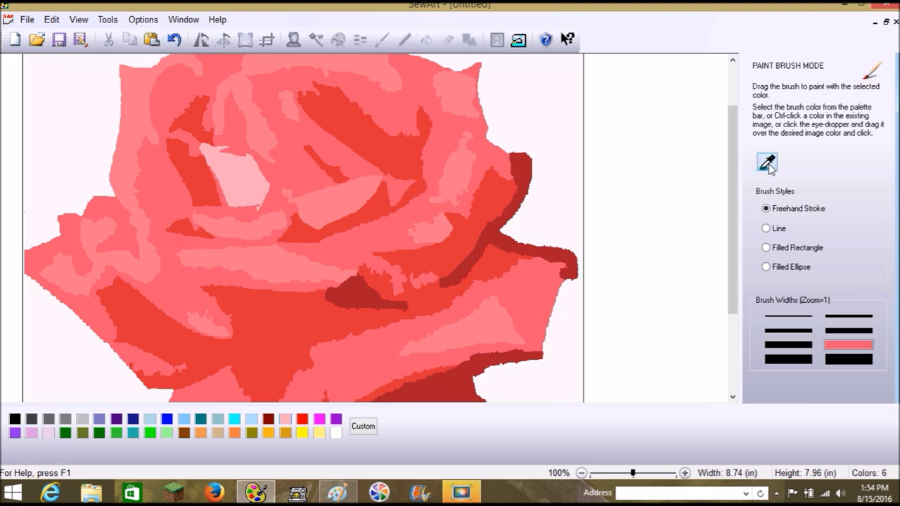
left_click(185, 227)
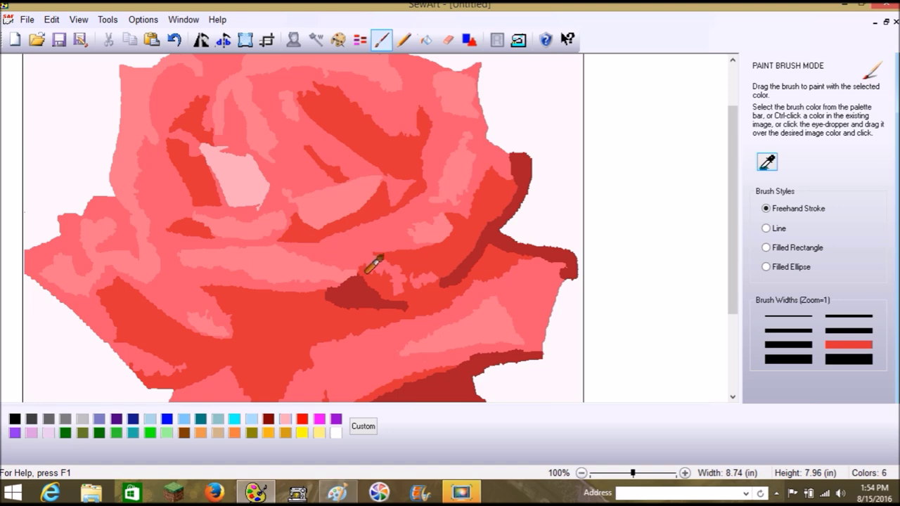
- Sample dark red from the rose's lower shadow and brush a thicker shadow over the tip of the bottom petal
scroll(374, 264, "up", 2)
scroll(374, 274, "up", 1)
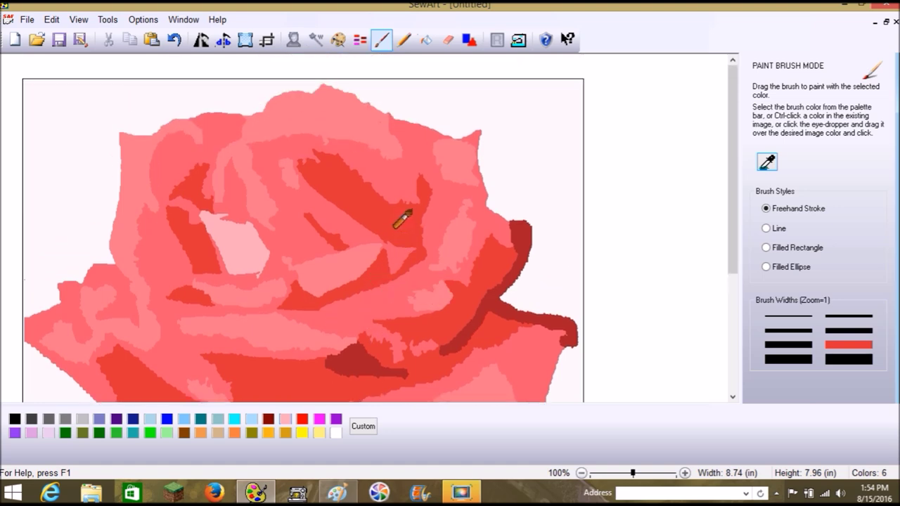
scroll(436, 280, "down", 2)
scroll(461, 294, "down", 6)
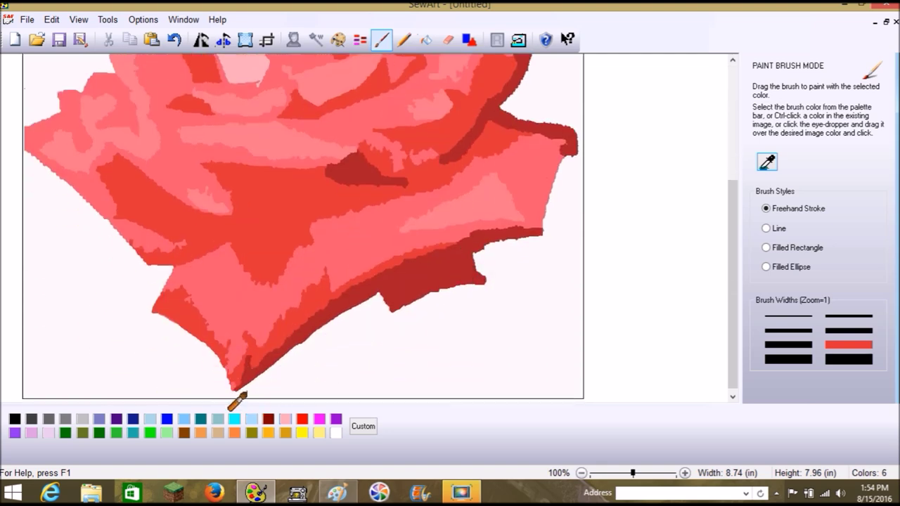
left_click(767, 163)
left_click(245, 389)
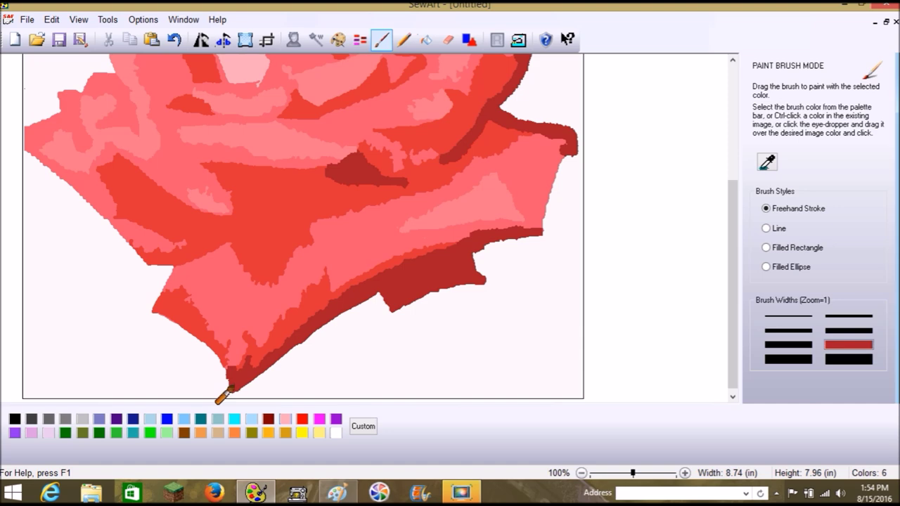
mouse_move(229, 374)
left_mouse_down()
mouse_move(231, 362)
mouse_move(246, 378)
mouse_move(255, 371)
left_mouse_up()
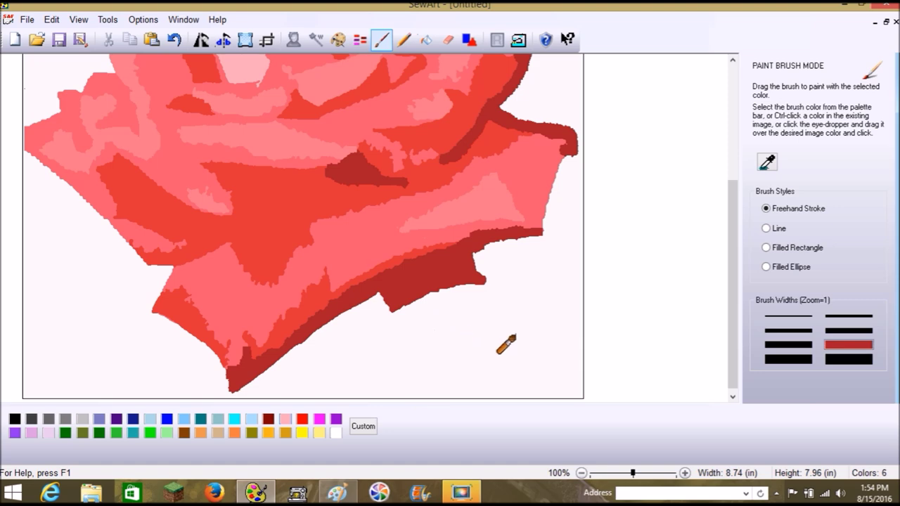
- Leave paint brush mode and posterize the whole rose with 50% despeckle, 40% feature blending and 15% posterization
scroll(505, 344, "up", 5)
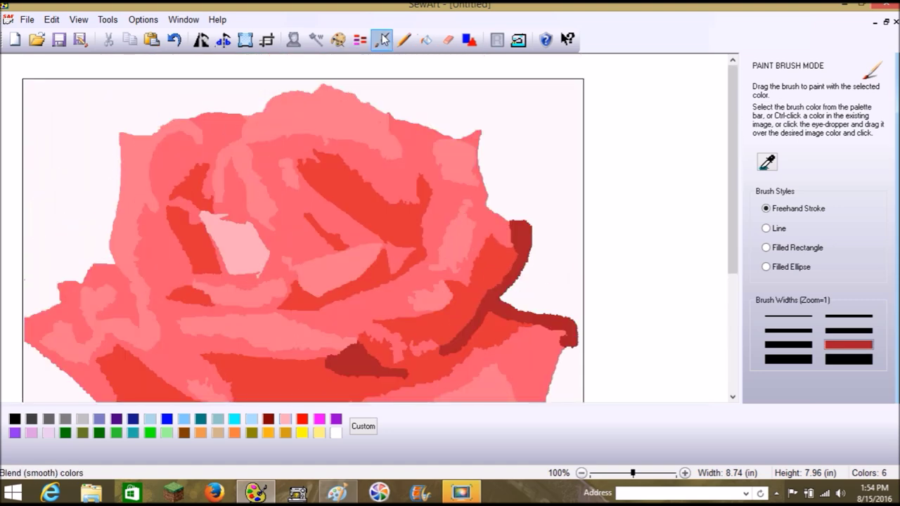
key("Escape")
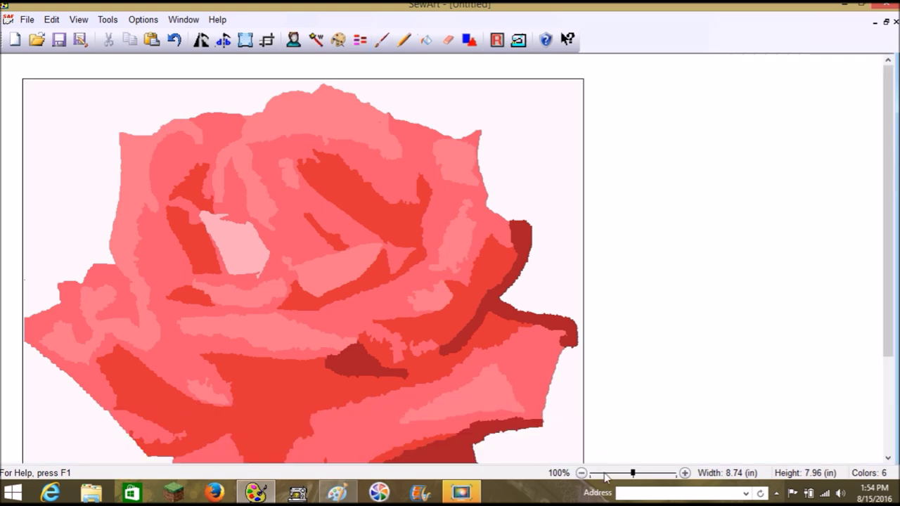
left_click(618, 474)
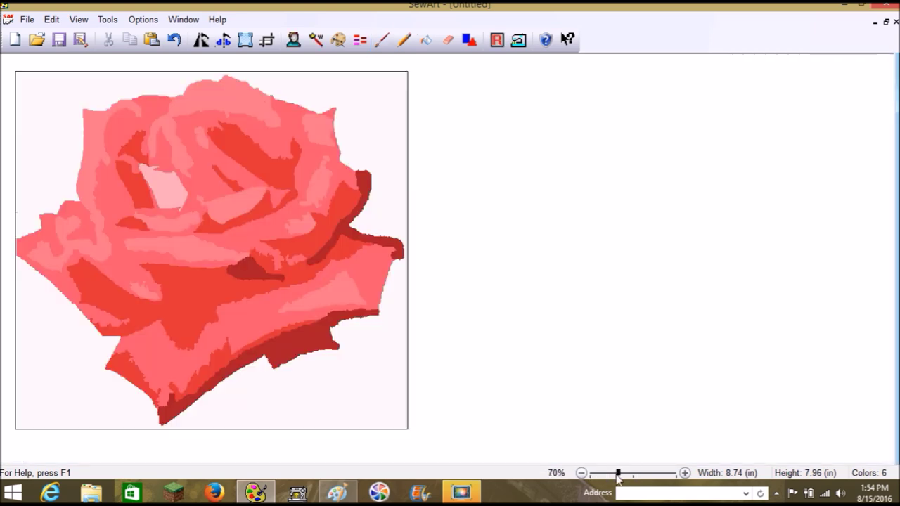
left_click(293, 39)
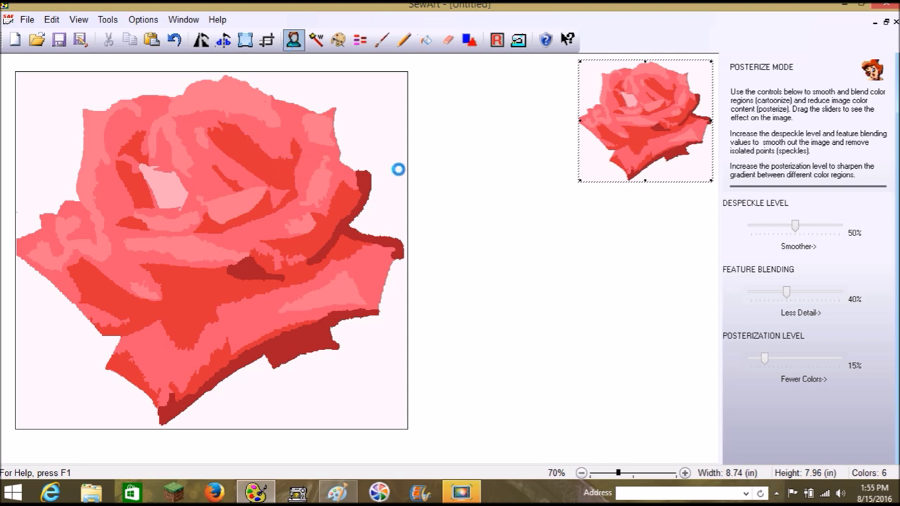
left_click(292, 45)
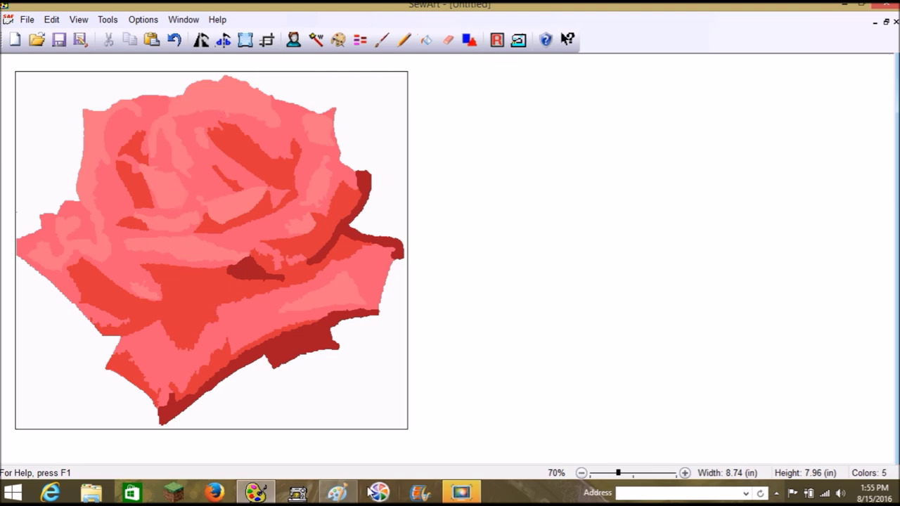
- Switch between Paint and SewArt to compare the original rose photo with the posterized image
left_click(347, 496)
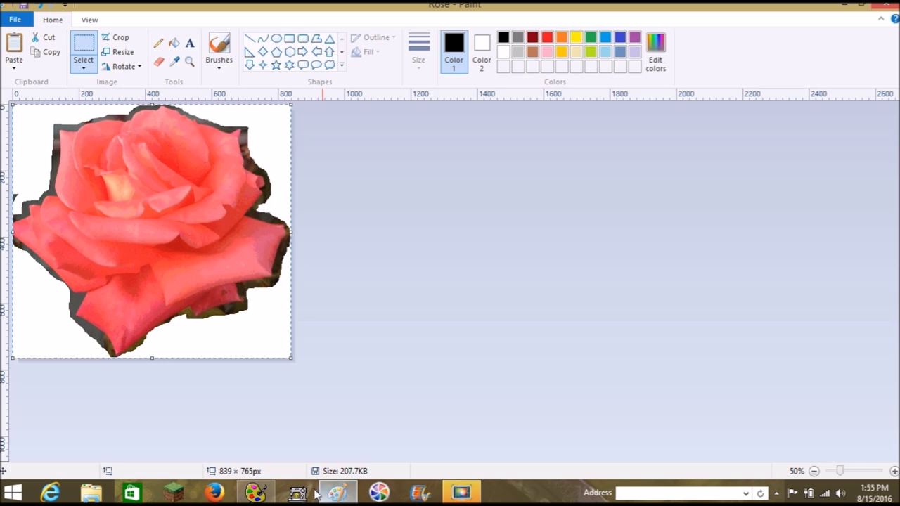
left_click(253, 495)
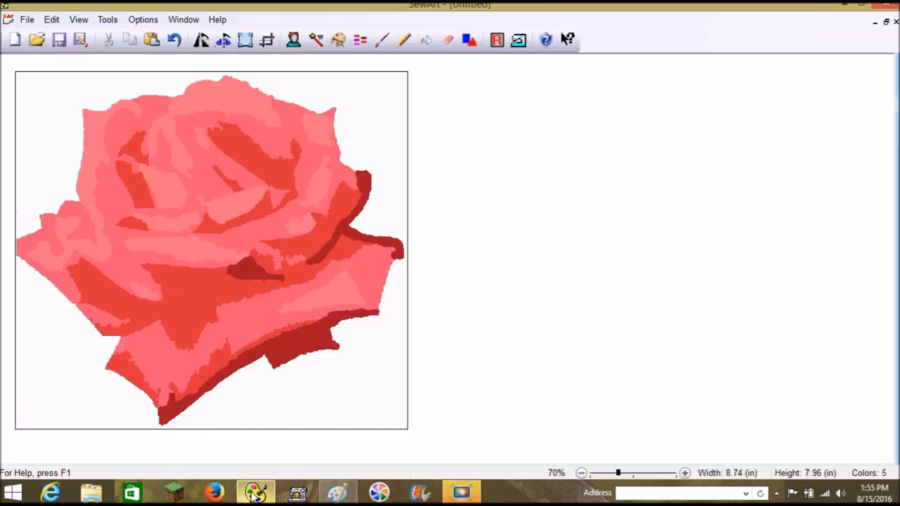
left_click(338, 493)
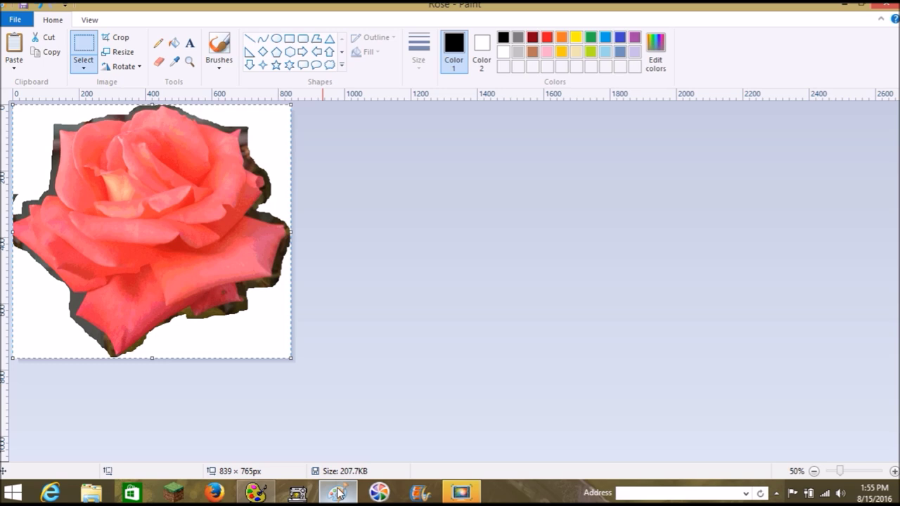
left_click(255, 494)
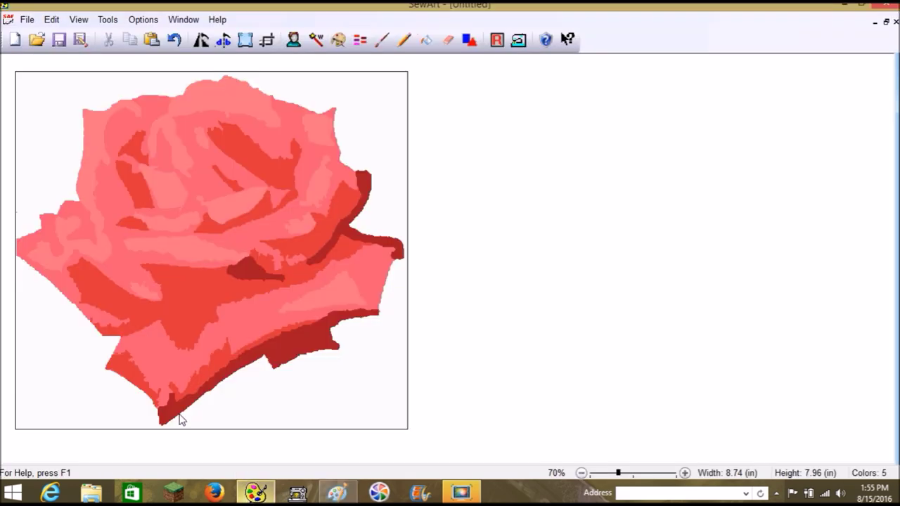
- Try mirroring the rose horizontally, compare it with the original photo in Paint, and undo the mirroring
left_click(226, 44)
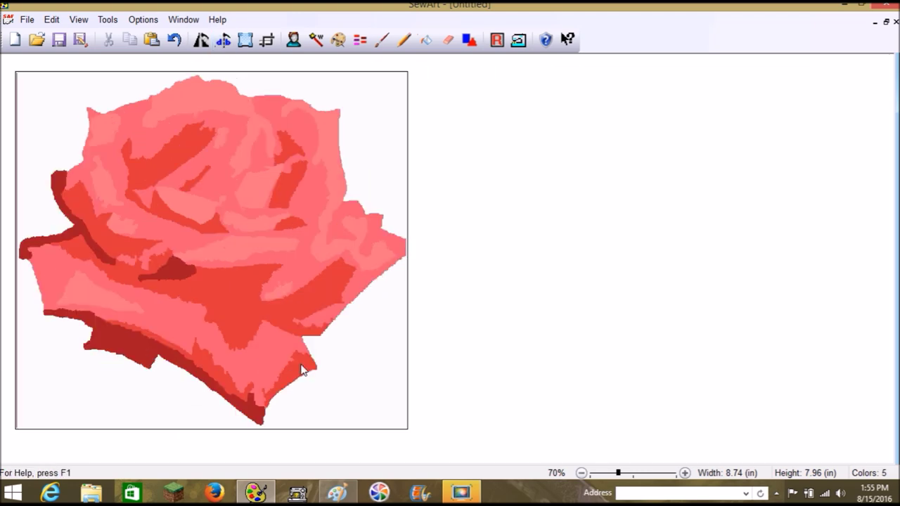
left_click(338, 492)
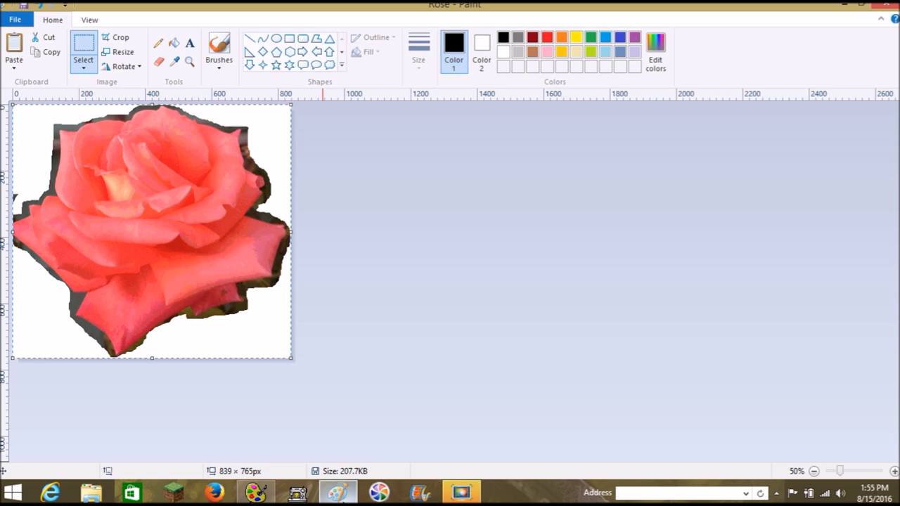
left_click(255, 492)
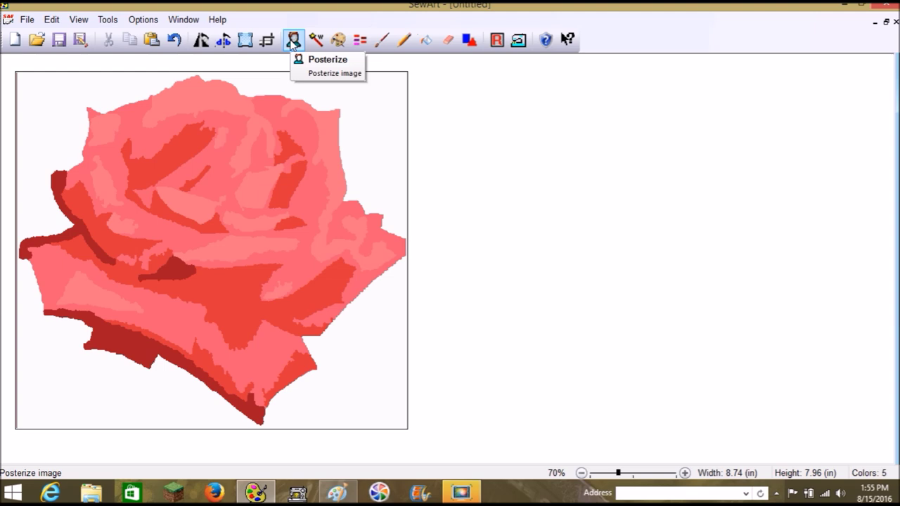
left_click(174, 41)
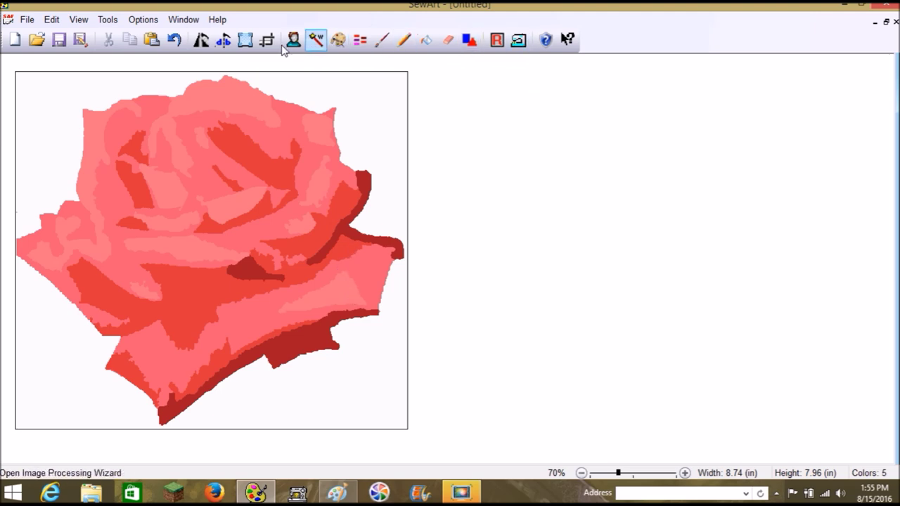
- Resize the rose image to a width of 3.9 inches with the aspect ratio locked
left_click(245, 42)
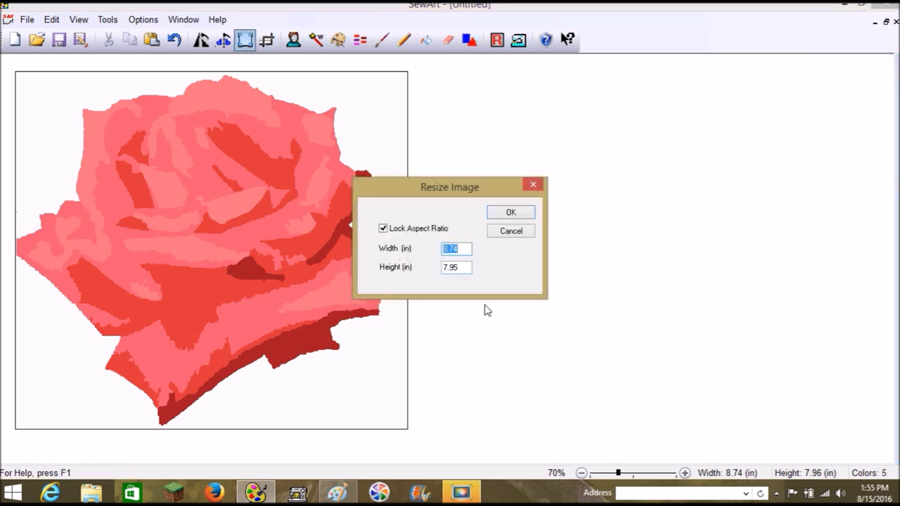
type("3")
key("Return")
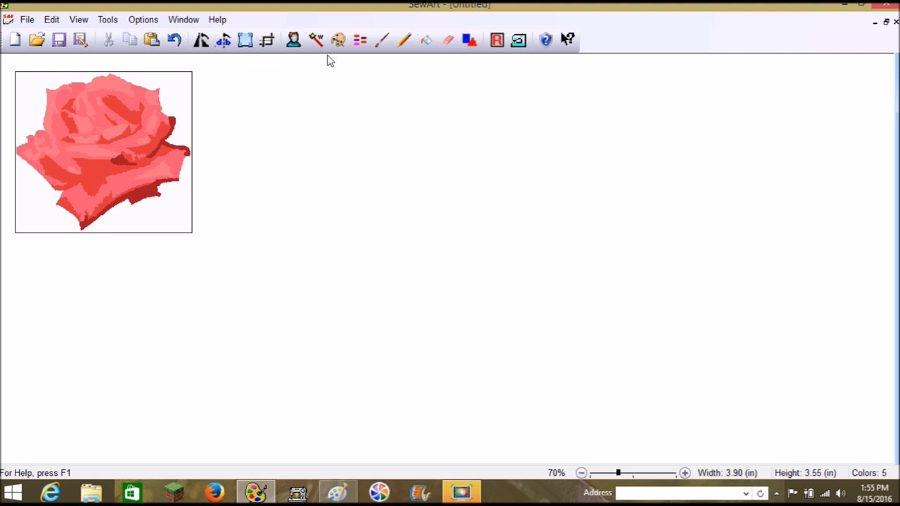
- Try posterizing the resized rose, undo the result, and check the remaining colors in merge mode
left_click(294, 39)
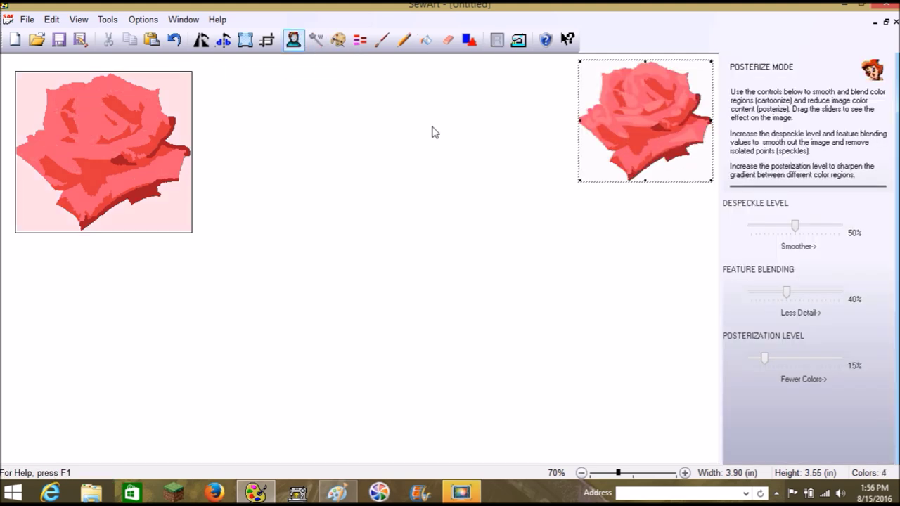
left_click(174, 39)
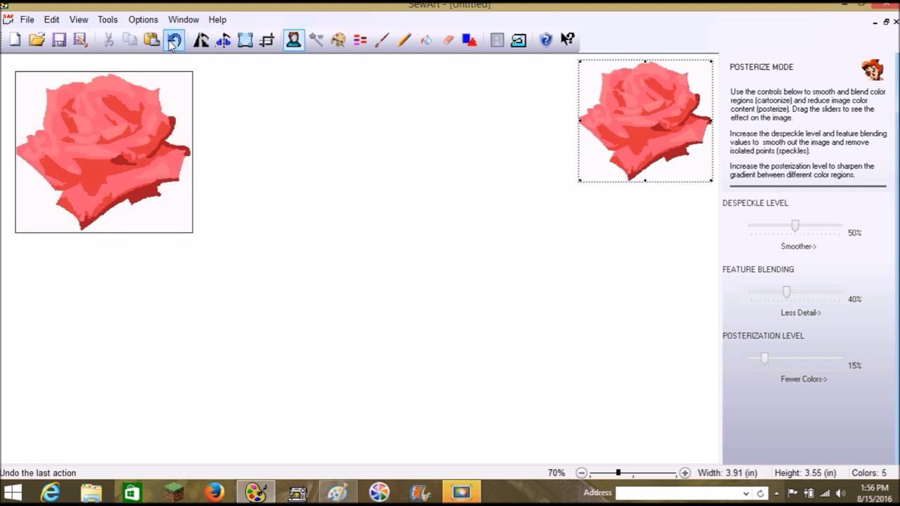
left_click(294, 41)
left_click(360, 40)
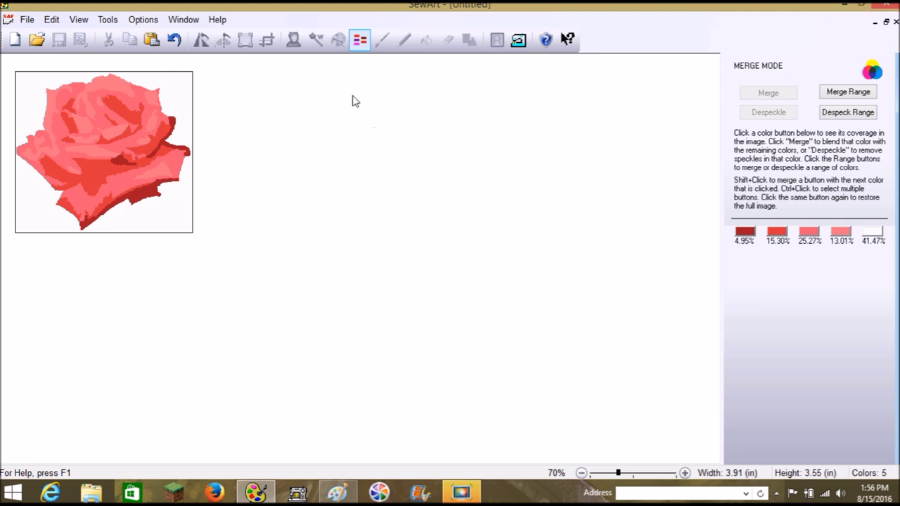
left_click(360, 40)
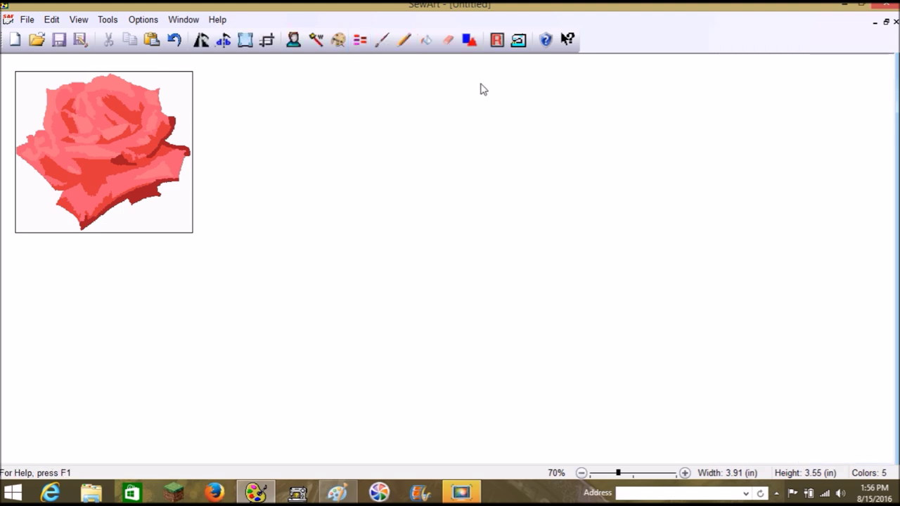
- Despeckle the medium pink and light pink color areas of the resized rose in merge mode
left_click(650, 473)
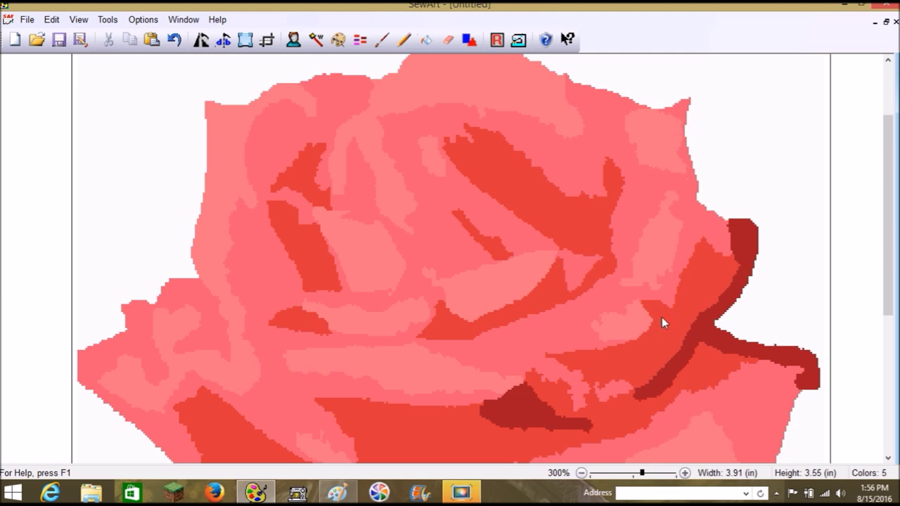
scroll(659, 307, "up", 2)
left_click_drag(896, 134, 897, 310)
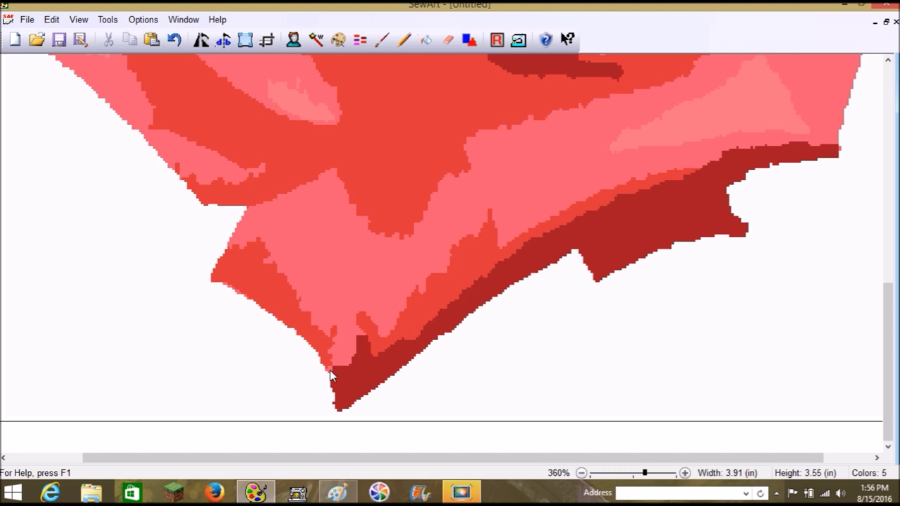
left_click(360, 39)
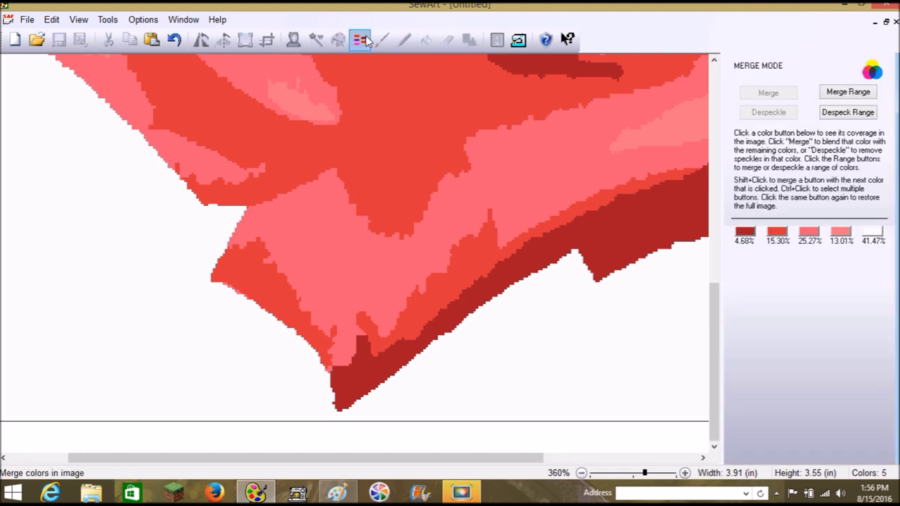
left_click(841, 232)
left_click(815, 233)
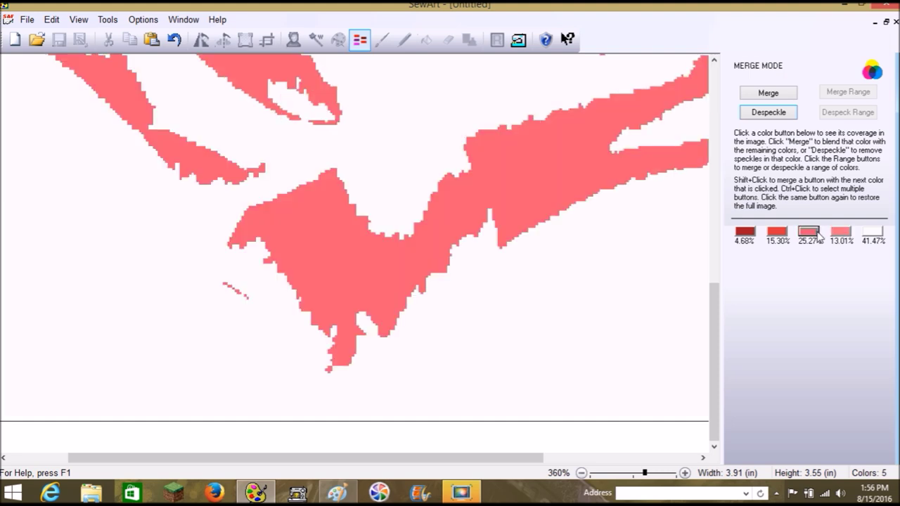
left_click(758, 114)
left_click(758, 113)
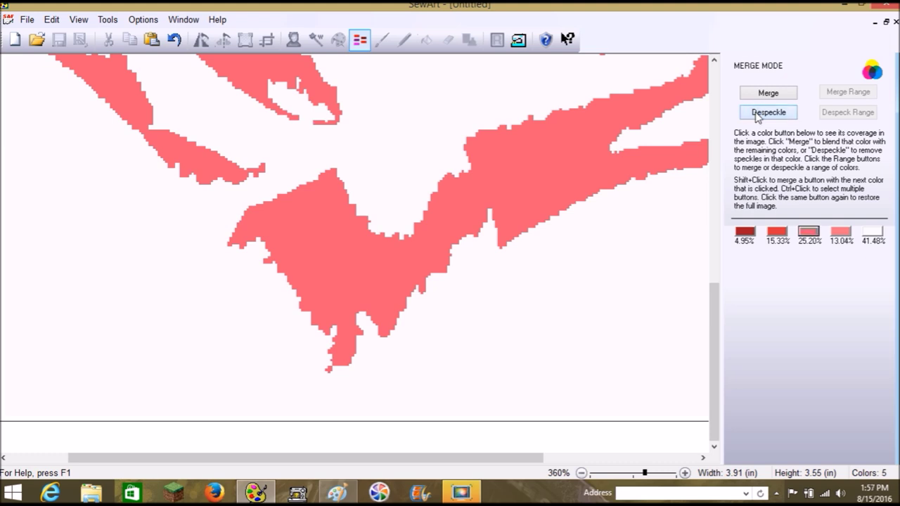
left_click(840, 236)
left_click(768, 113)
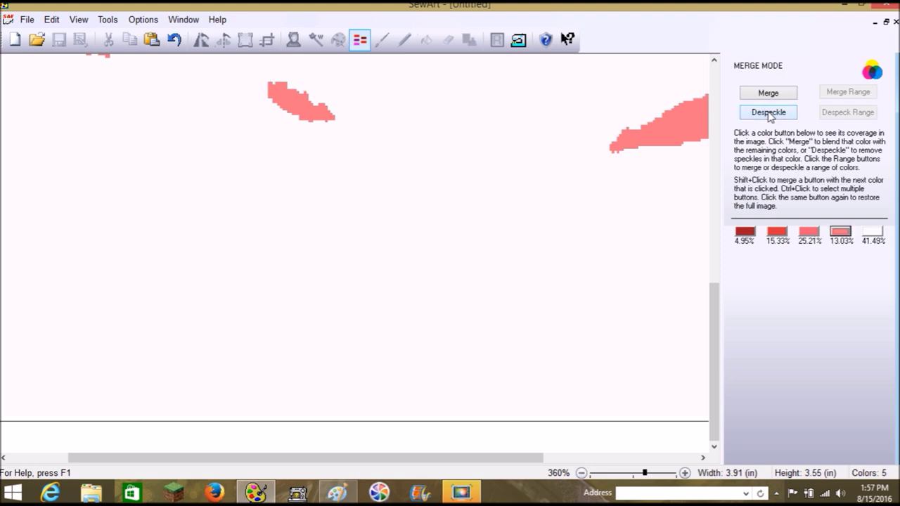
- Despeckle the red color area and remove the isolated red speck on the lower left petal's edge
left_click(777, 231)
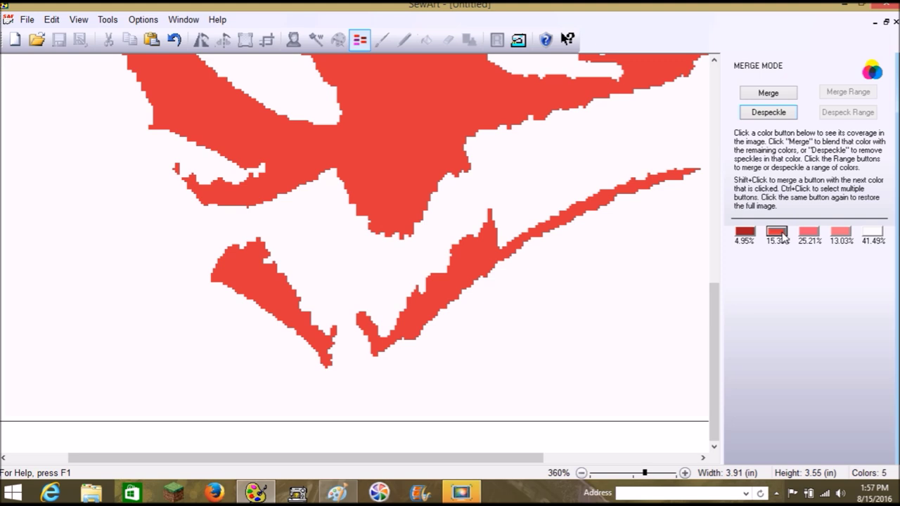
left_click(760, 116)
left_click(773, 114)
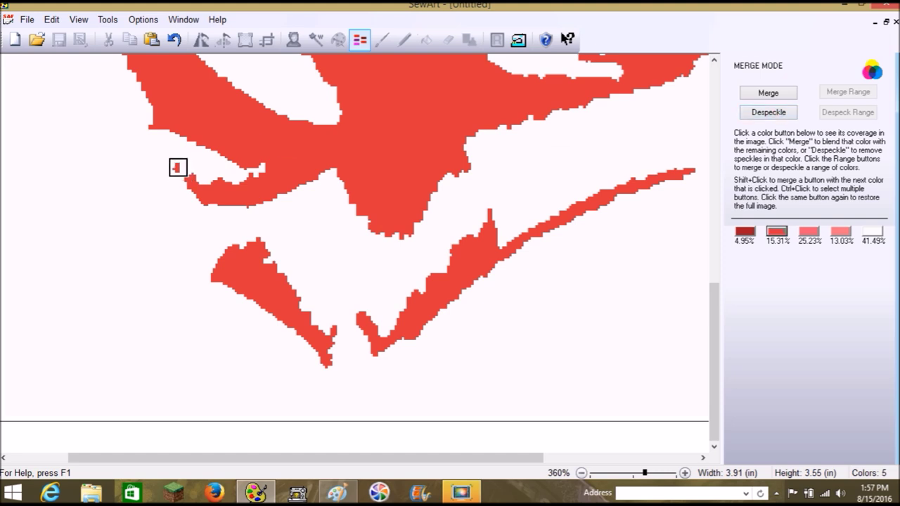
left_click(177, 165)
- Despeckle the dark red color area, leave merge mode, and reopen it with the full image shown
left_click(748, 232)
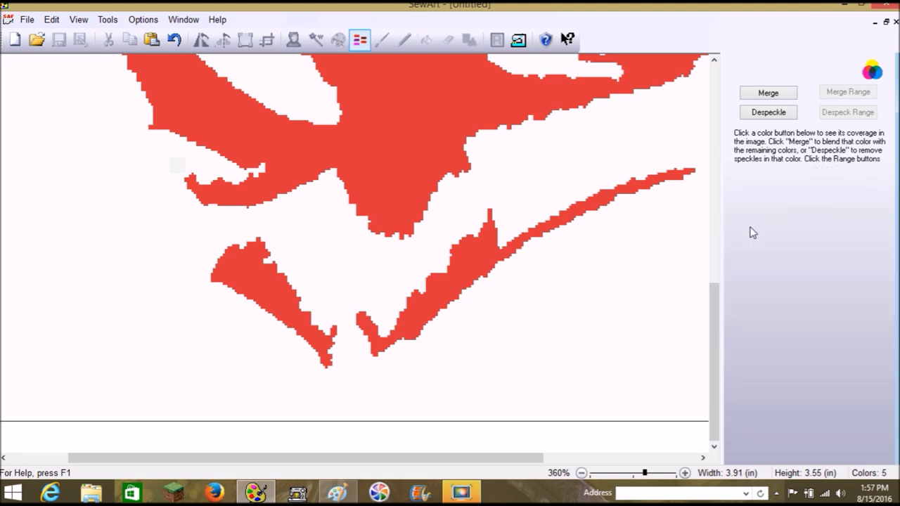
left_click(770, 112)
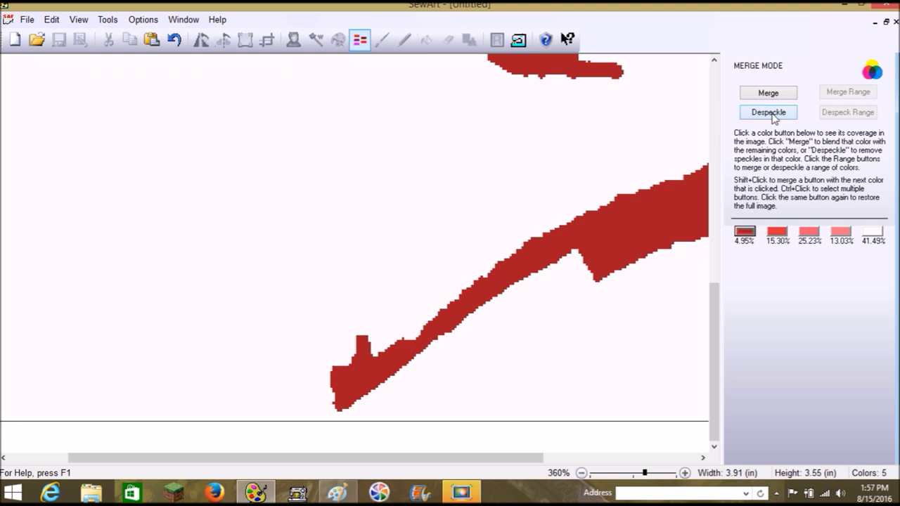
left_click(360, 40)
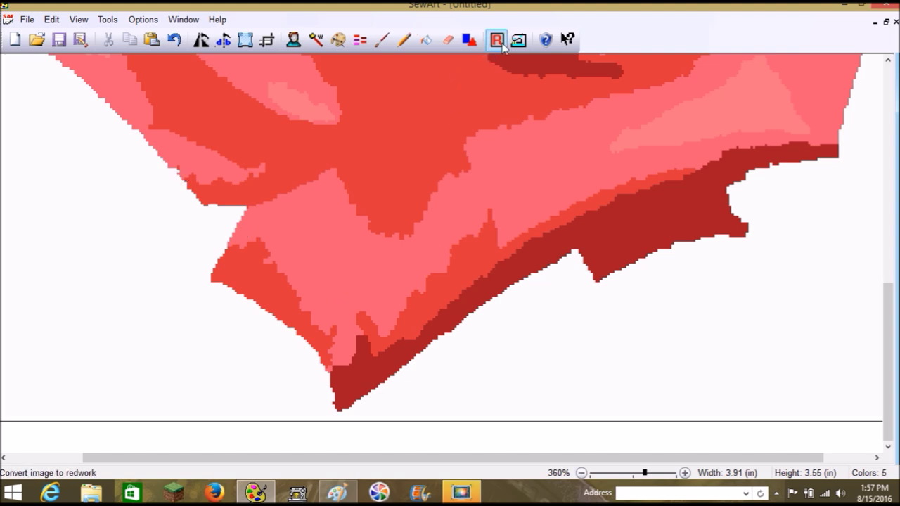
left_click(358, 40)
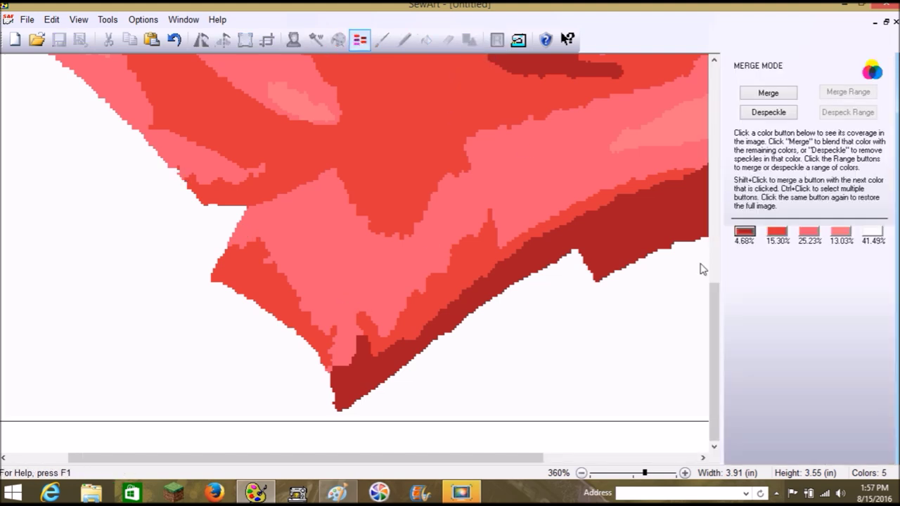
- Despeckle the red color area, check its coverage across the rose, and leave merge mode
left_click(777, 233)
left_click(753, 116)
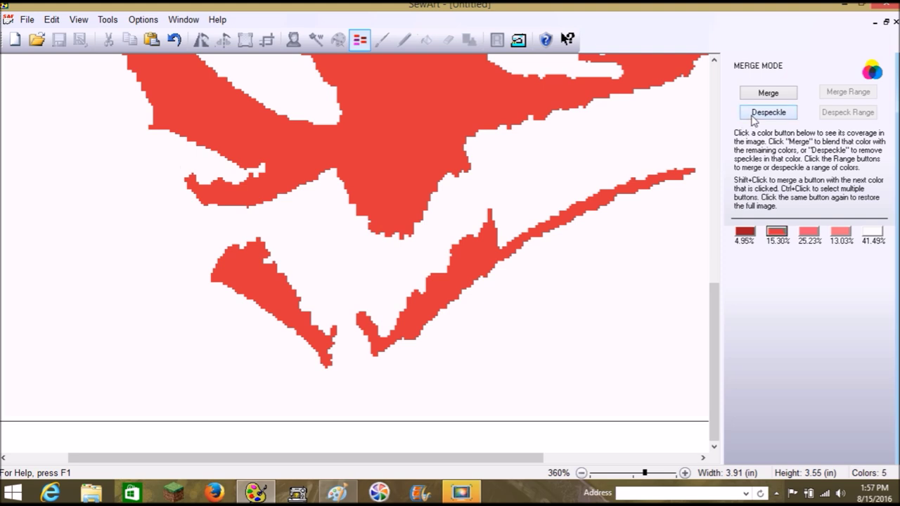
left_click(754, 118)
left_click(754, 119)
left_click_drag(715, 317, 713, 207)
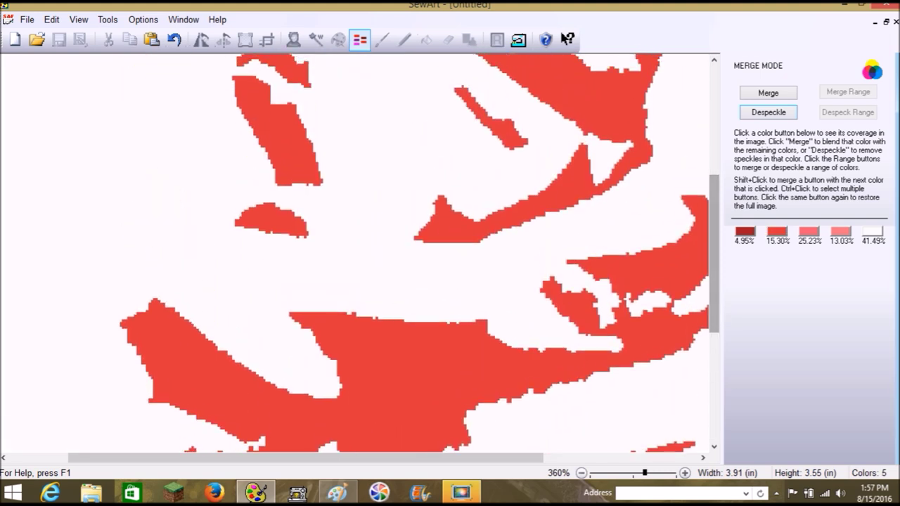
left_click_drag(274, 464, 380, 464)
left_click_drag(712, 313, 711, 422)
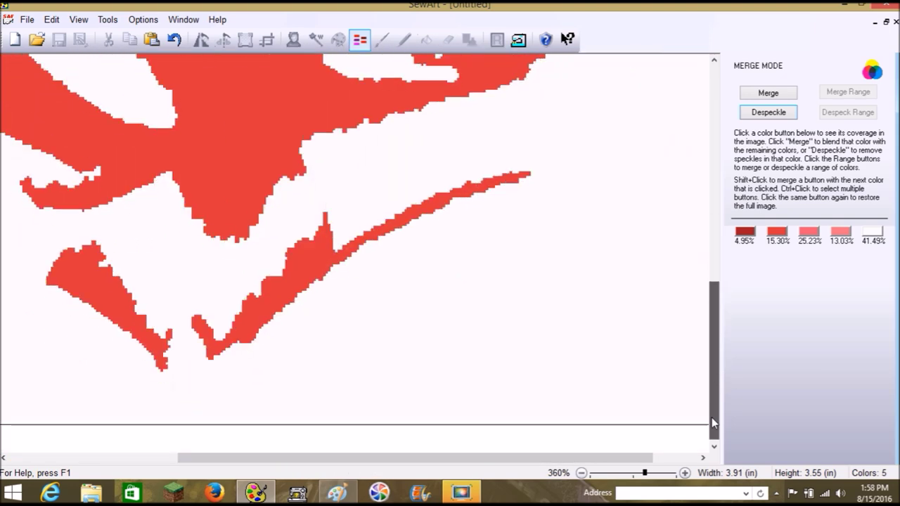
left_click(360, 40)
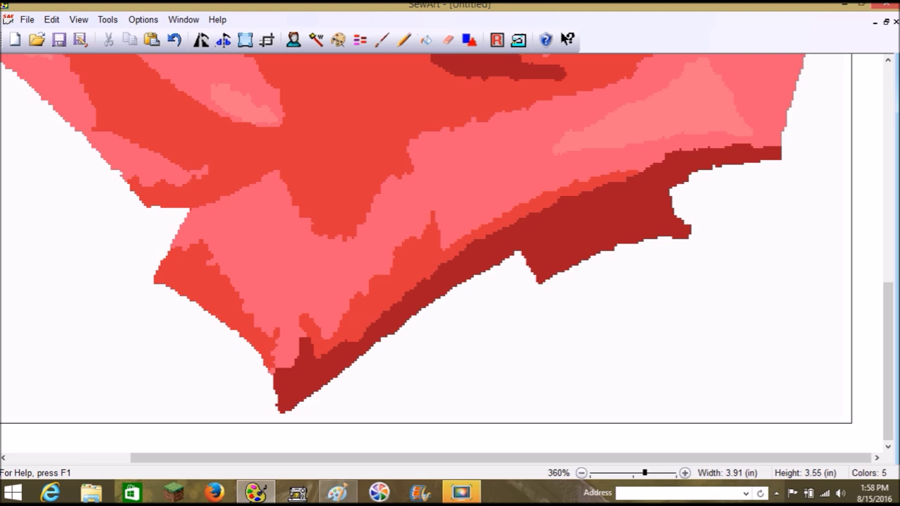
- Auto-sew the whole rose in stitch mode with the white background set as the transparent color
left_click_drag(889, 300, 781, 133)
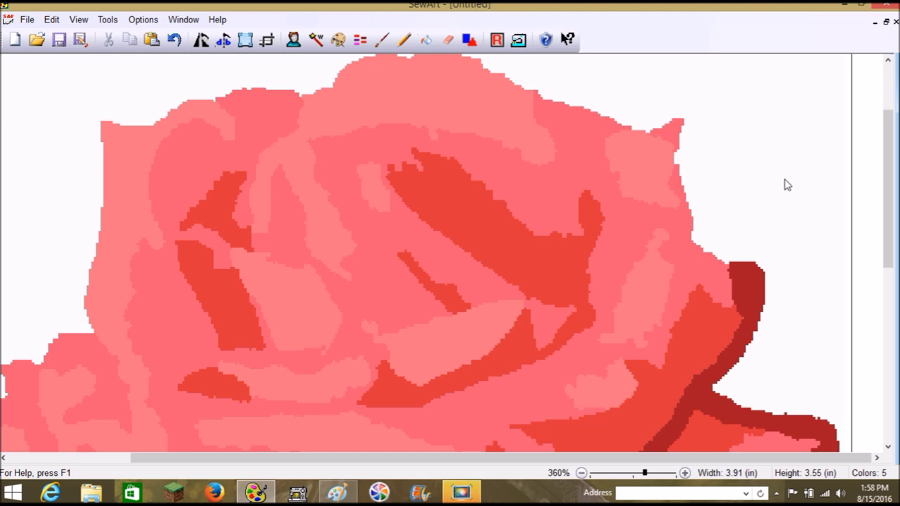
scroll(791, 187, "down", 3)
scroll(790, 187, "down", 8)
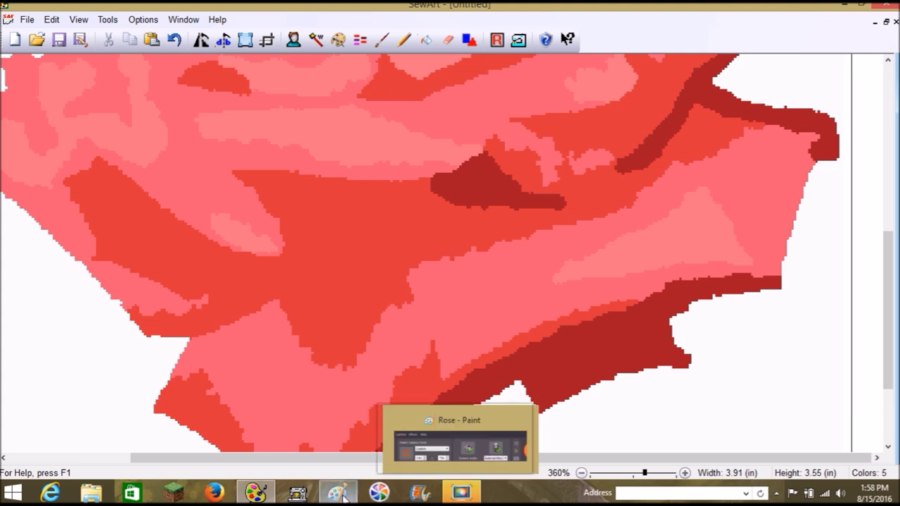
mouse_move(255, 493)
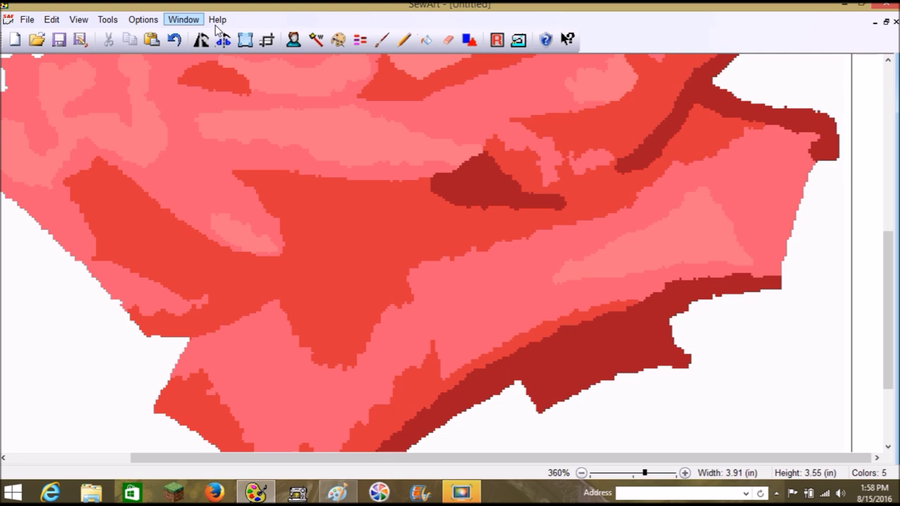
left_click(612, 474)
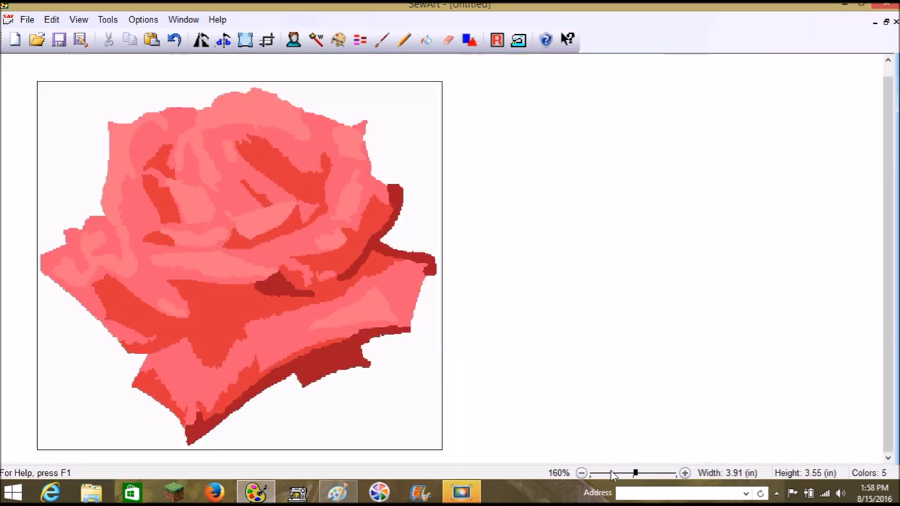
left_click(612, 474)
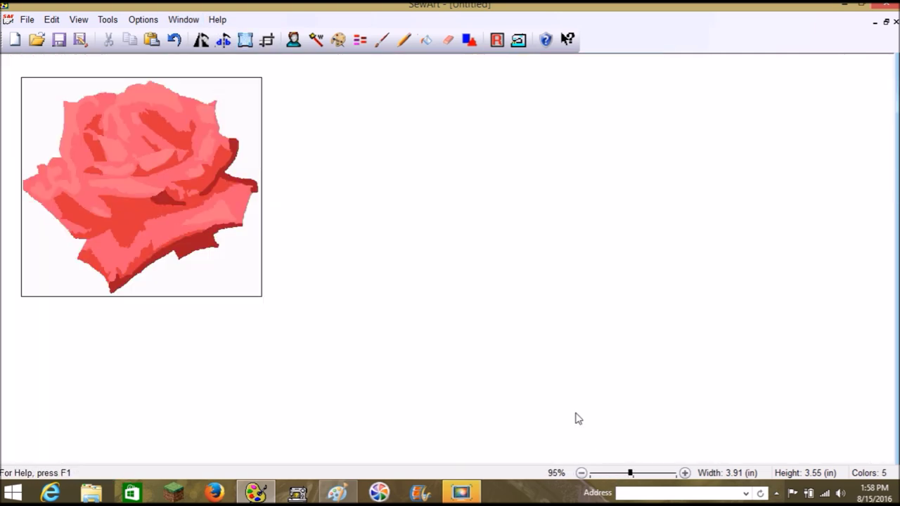
left_click(520, 40)
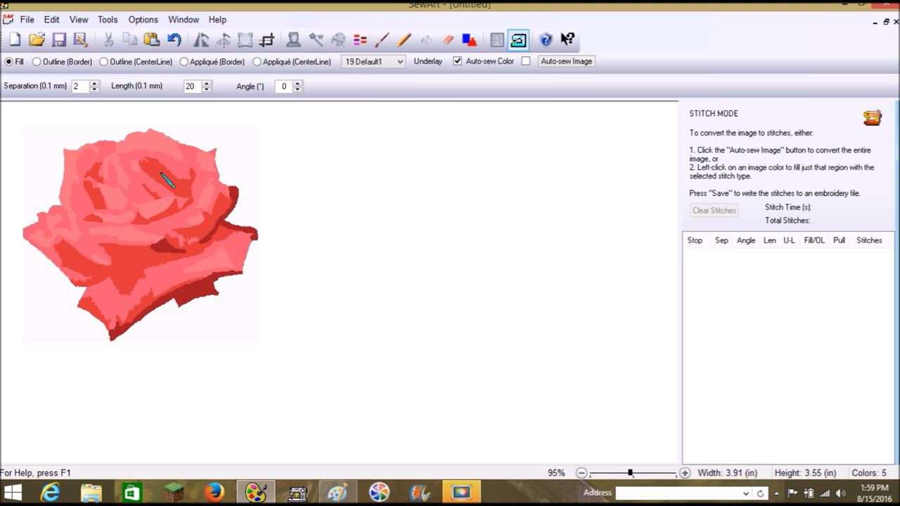
left_click(559, 64)
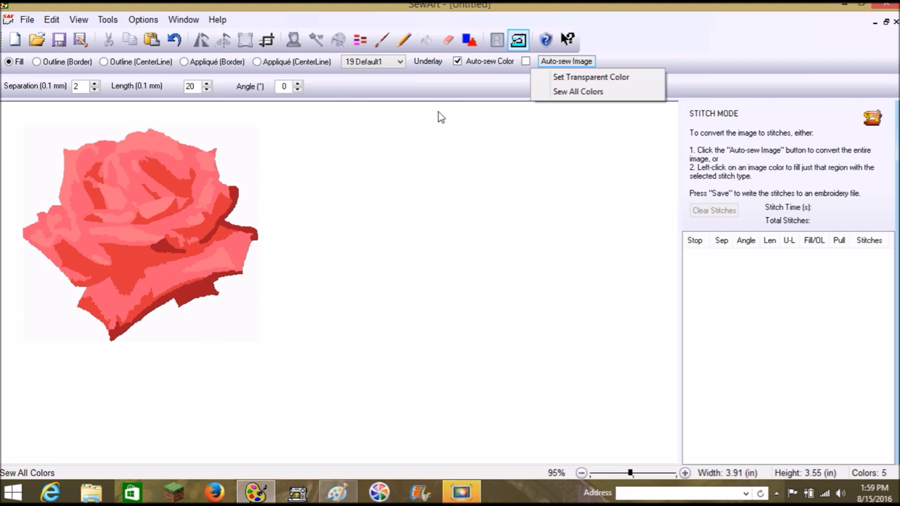
left_click(596, 83)
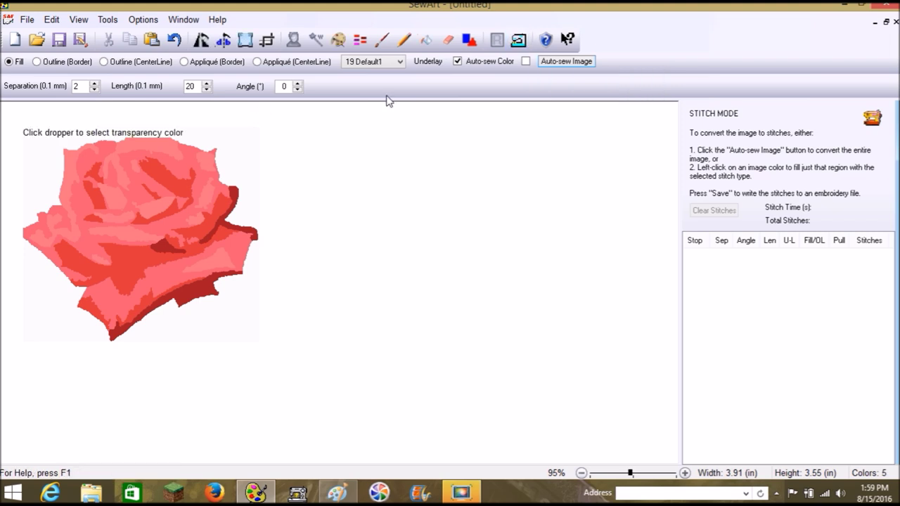
left_click(238, 159)
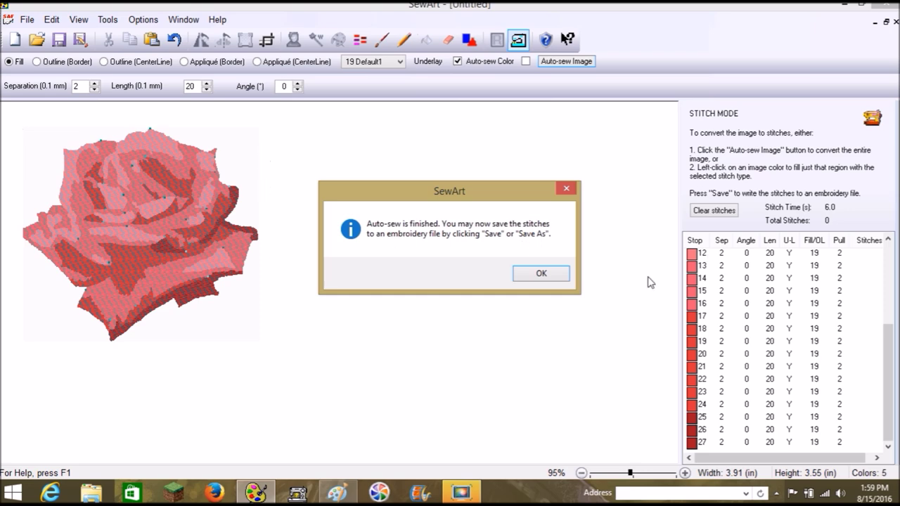
left_click(551, 274)
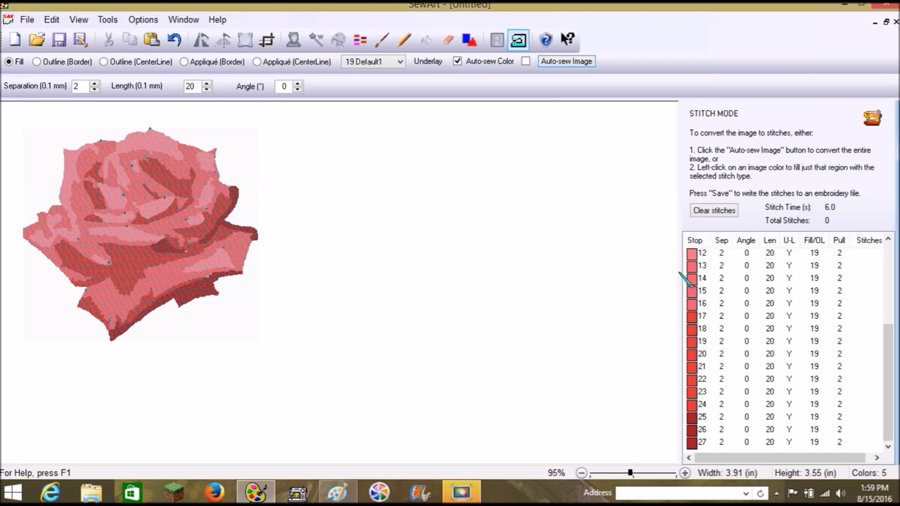
- Skip saving the image and save the stitches to the Desktop as The Rose in Brother (*.pes) format
mouse_move(891, 352)
left_mouse_down()
mouse_move(887, 267)
mouse_move(897, 361)
left_mouse_up()
left_click(27, 19)
left_click(44, 91)
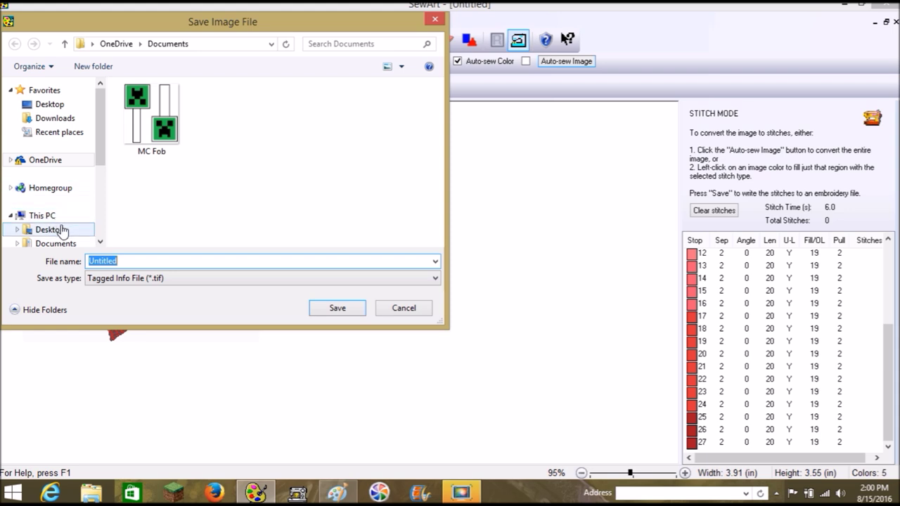
left_click_drag(102, 150, 97, 215)
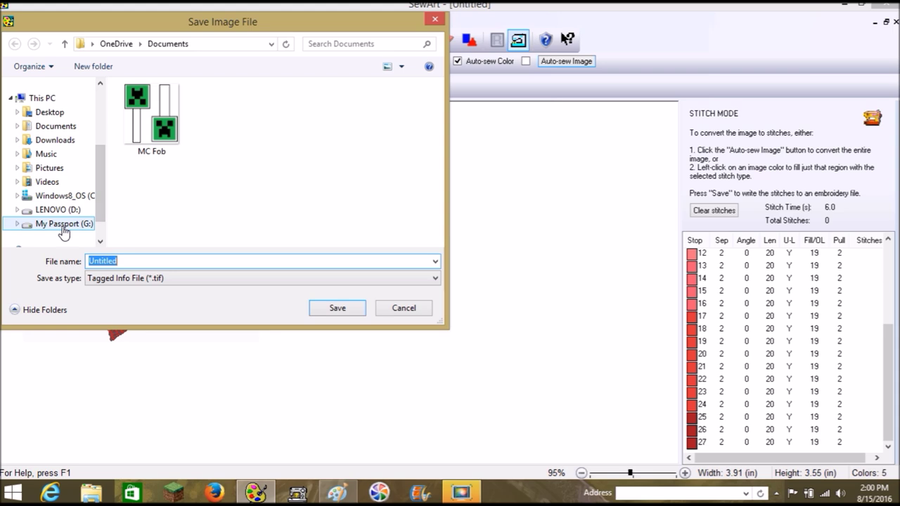
left_click(63, 224)
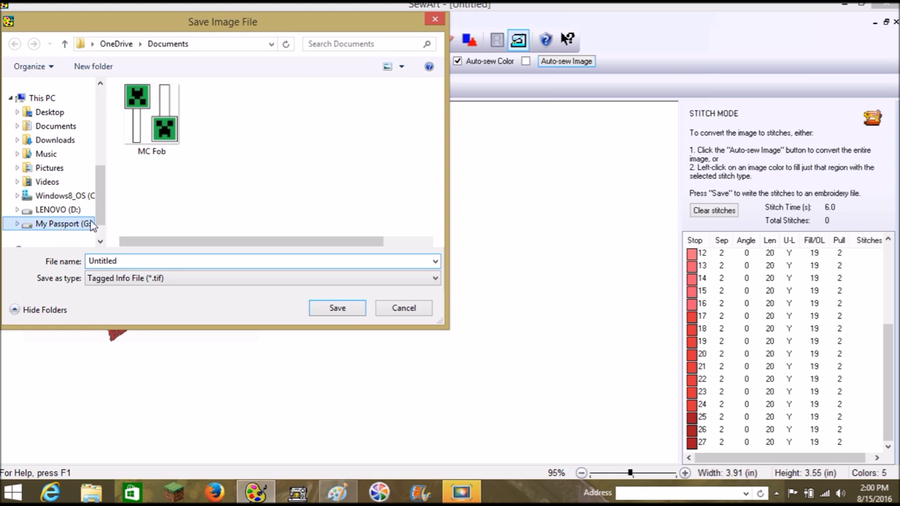
left_click(410, 314)
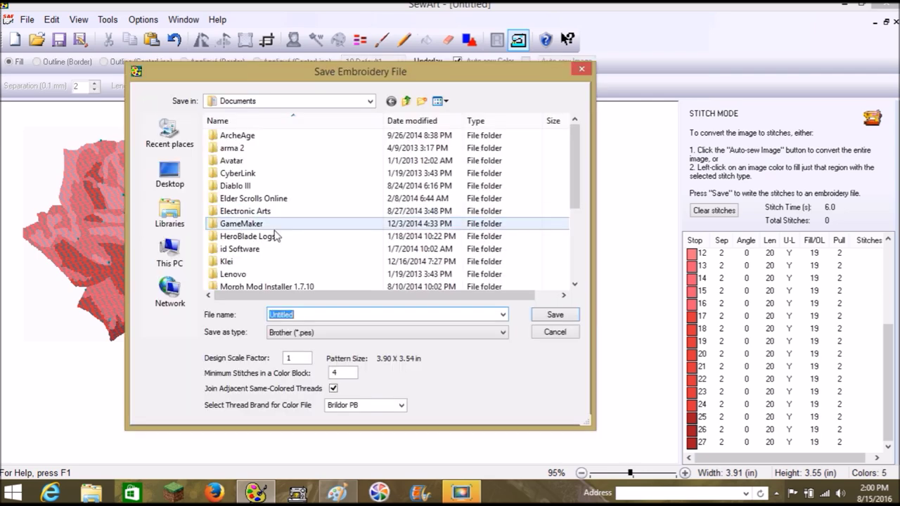
left_click(173, 181)
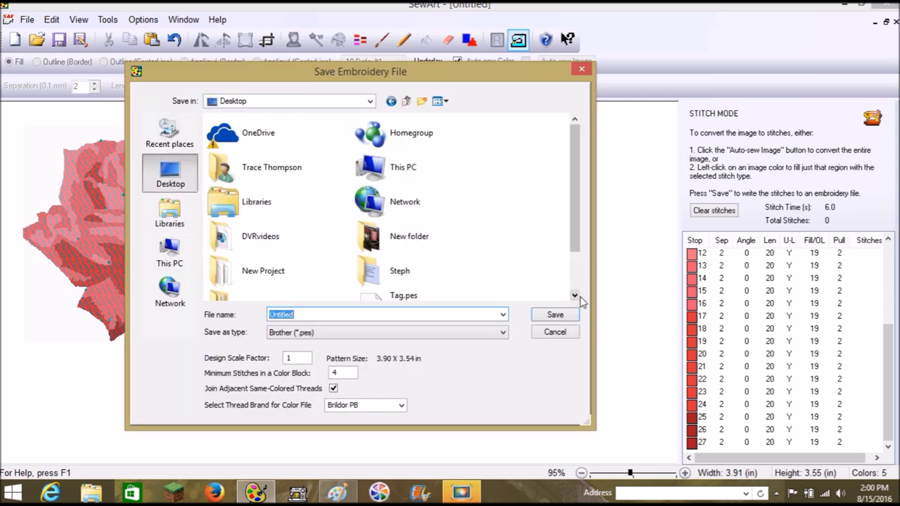
type("The Rose")
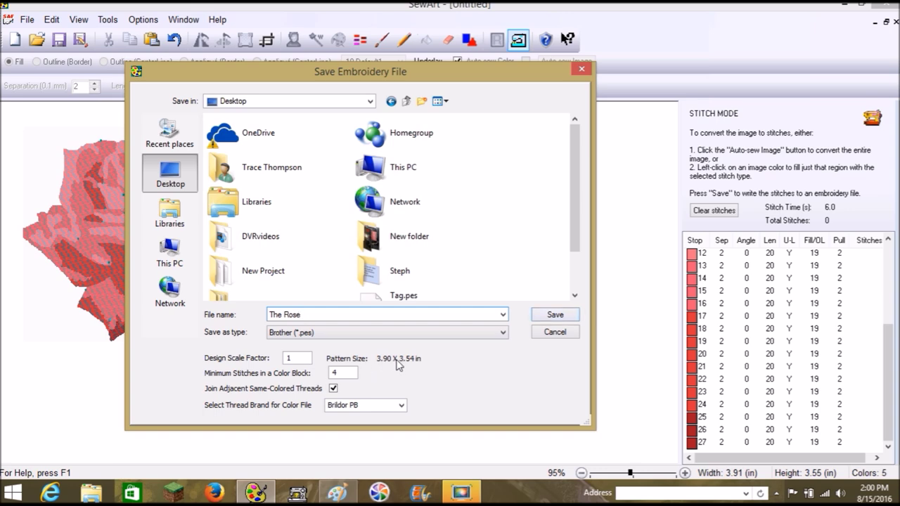
left_click(558, 317)
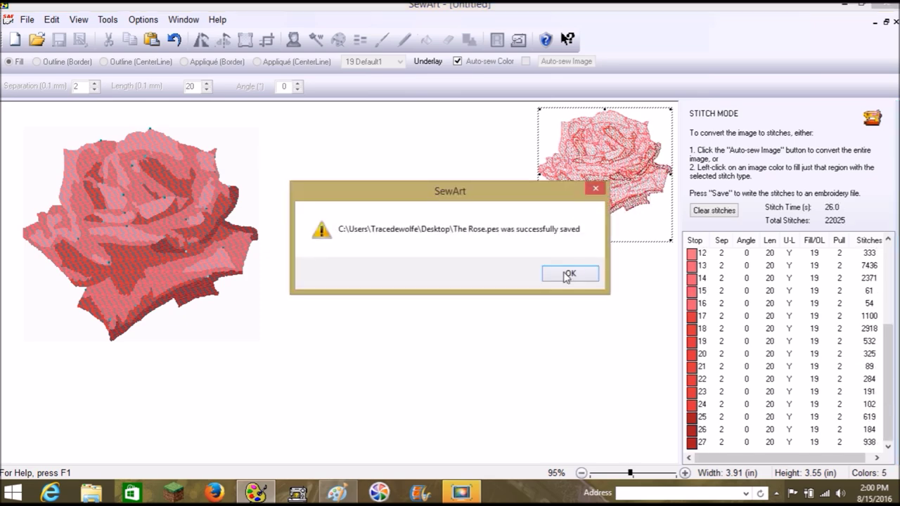
left_click(567, 275)
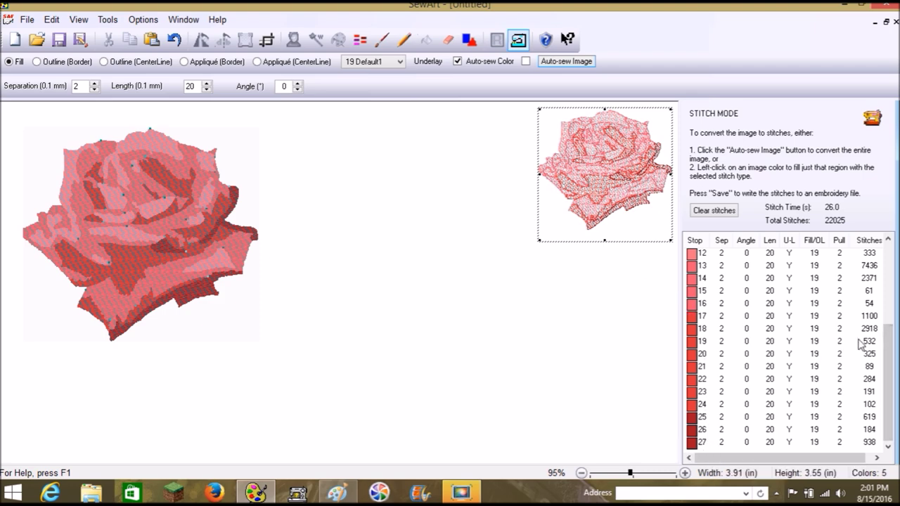
- Start another save of the stitches, skip the image file, and browse the save locations for the removable drive
left_click_drag(891, 383, 883, 401)
left_click(27, 19)
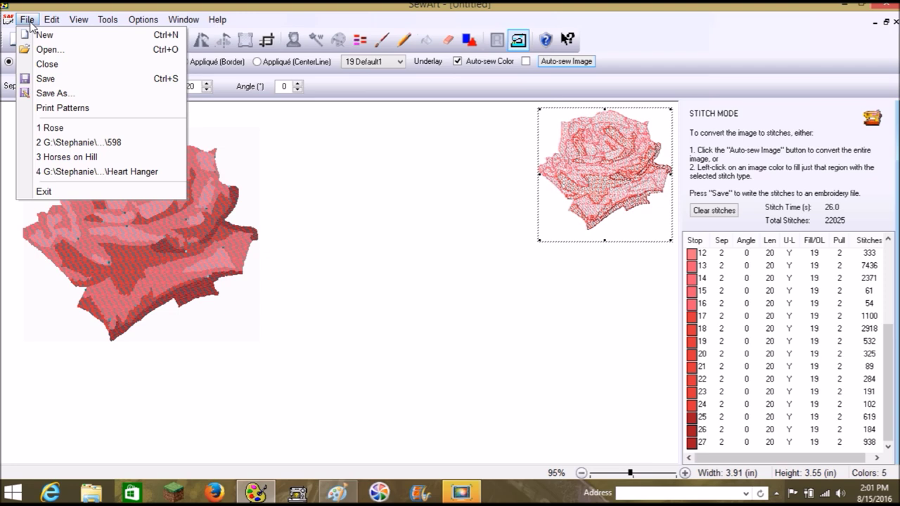
left_click(56, 94)
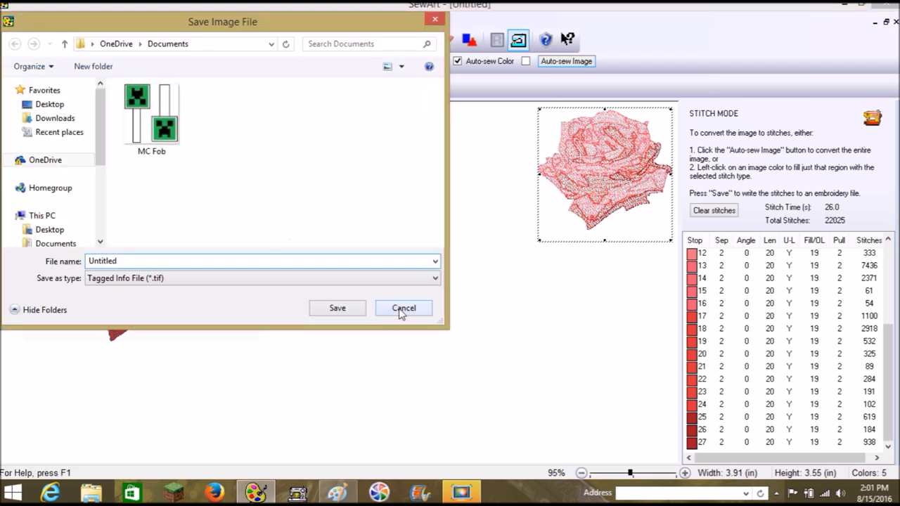
left_click(402, 309)
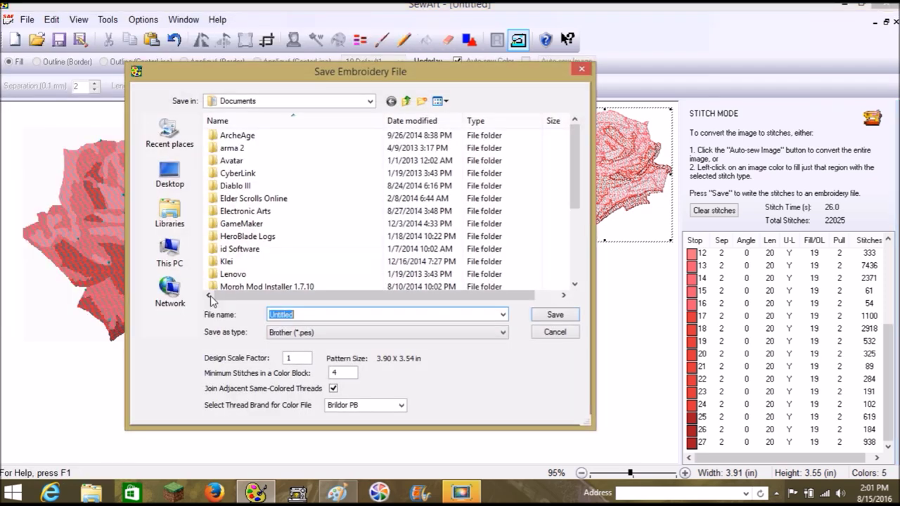
left_click(174, 254)
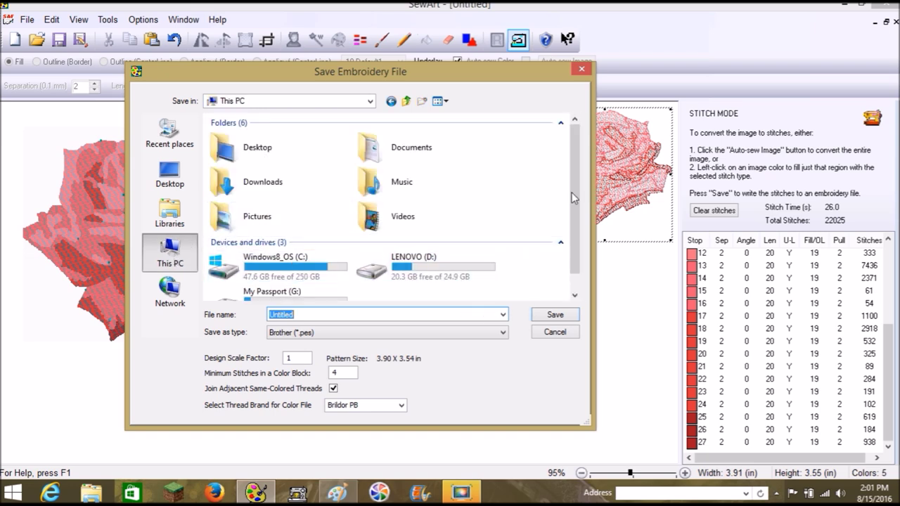
scroll(562, 202, "down", 1)
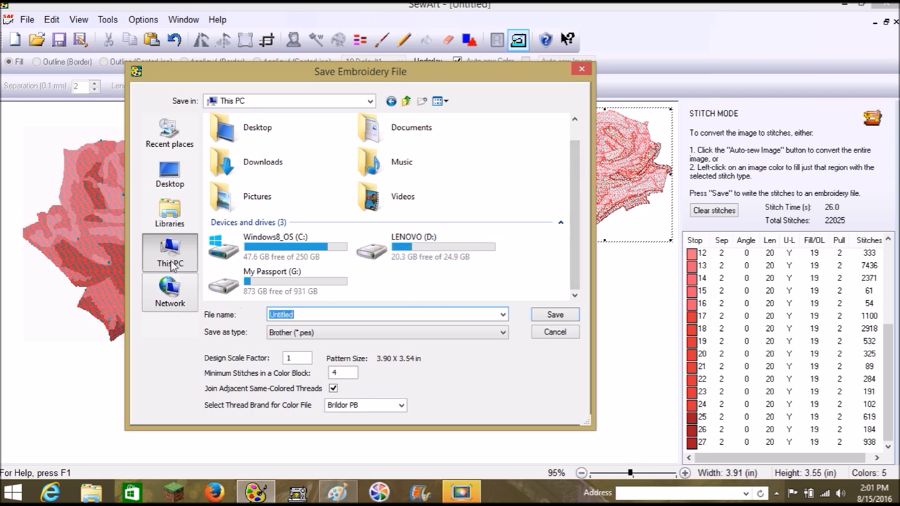
left_click(165, 222)
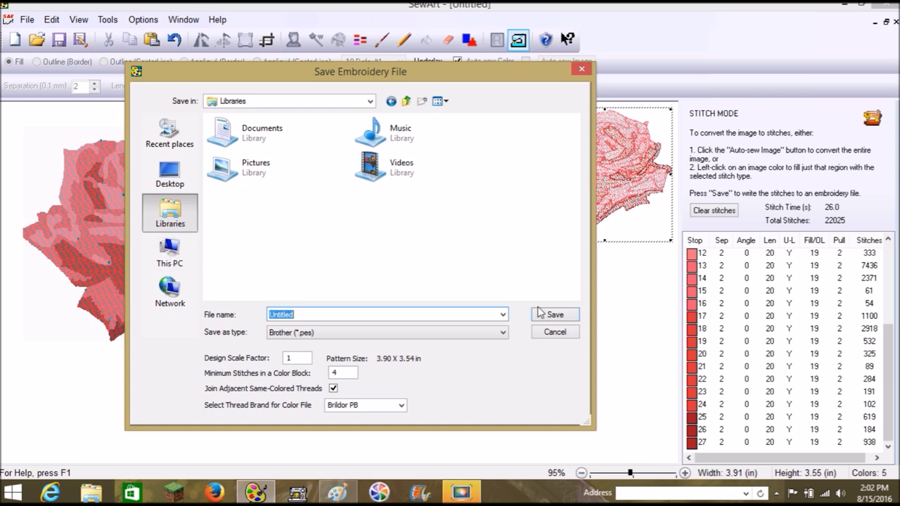
left_click(405, 100)
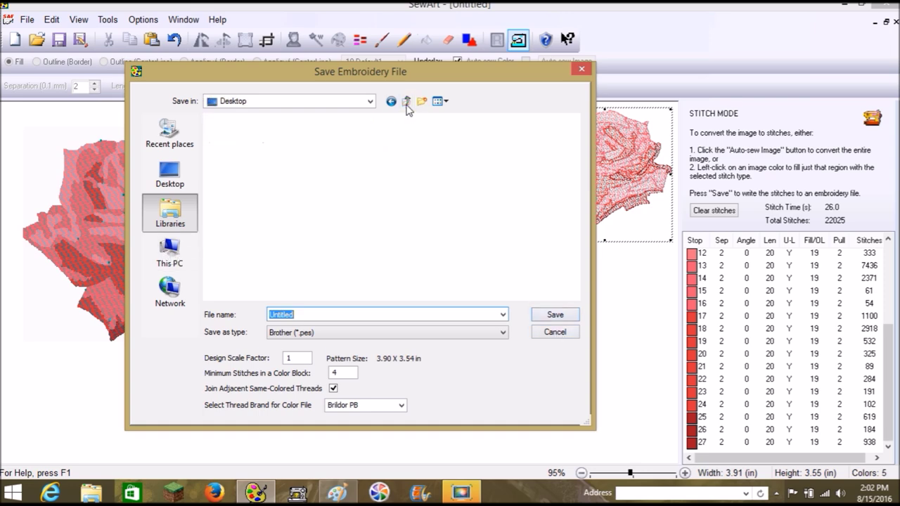
- Save the embroidery file as The Rose in Brother (*.pes) format on Removable Disk (F:)
left_click(169, 250)
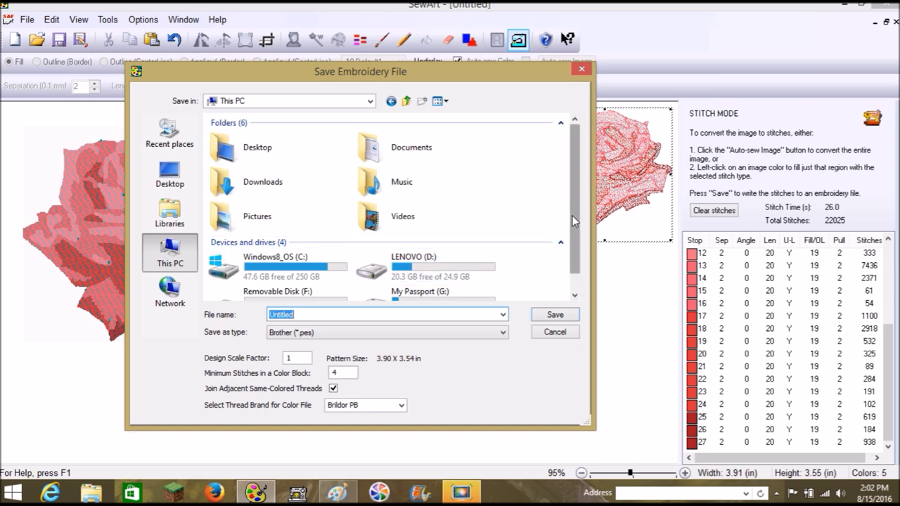
scroll(566, 222, "down", 1)
double_click(271, 283)
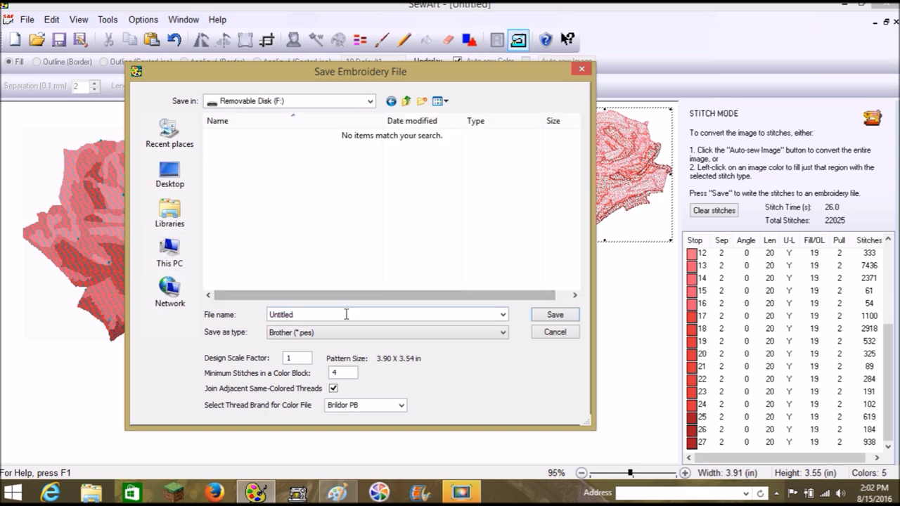
type("The")
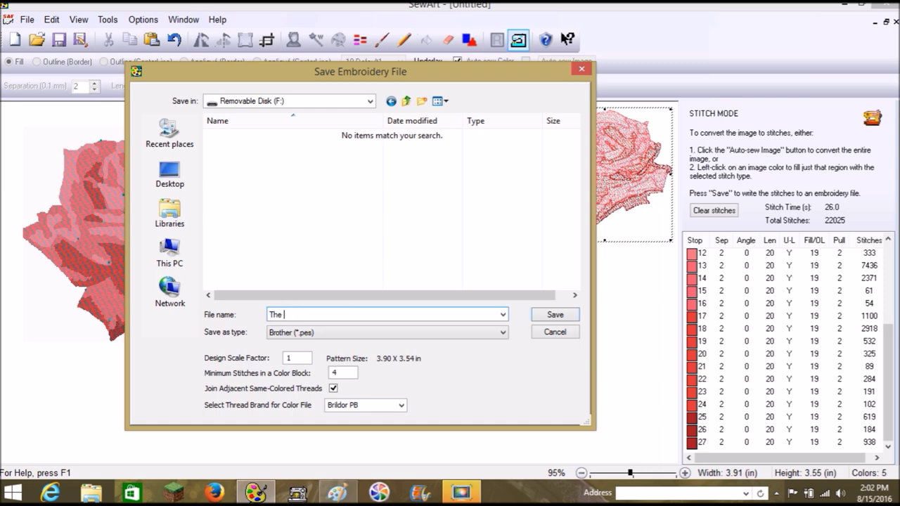
type(" Rose")
left_click(552, 316)
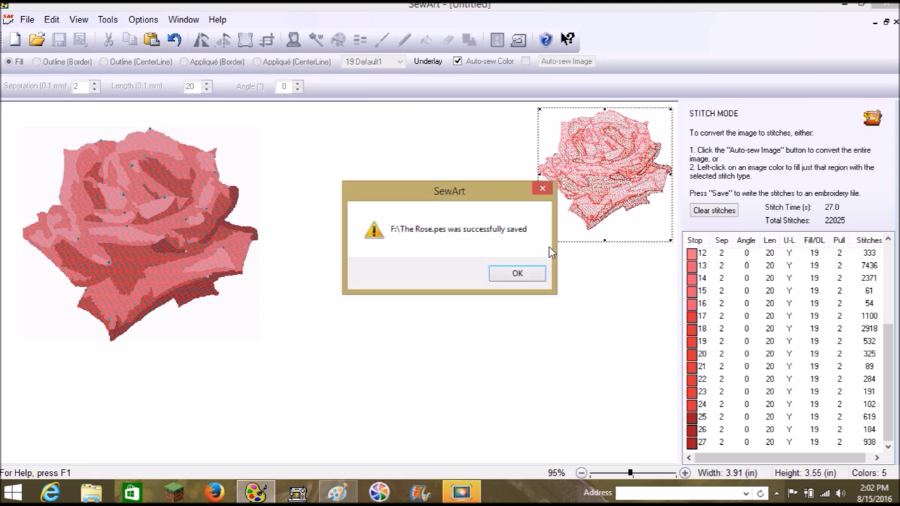
left_click(518, 273)
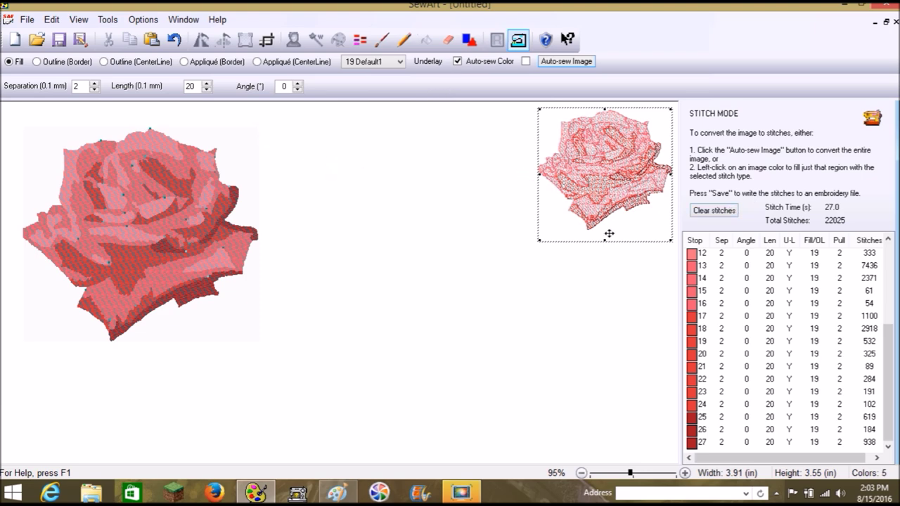
- Clear the generated stitches from the rose and leave stitch mode
left_click_drag(887, 401, 890, 430)
left_click(714, 211)
left_click(520, 41)
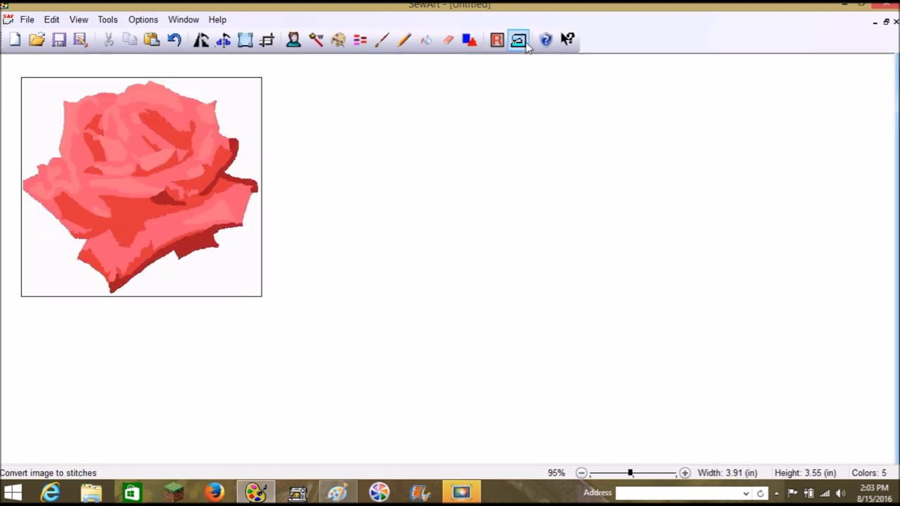
- Run the color reduction on the rose image again with 5 colors and leave cut-copy mode
left_click(338, 40)
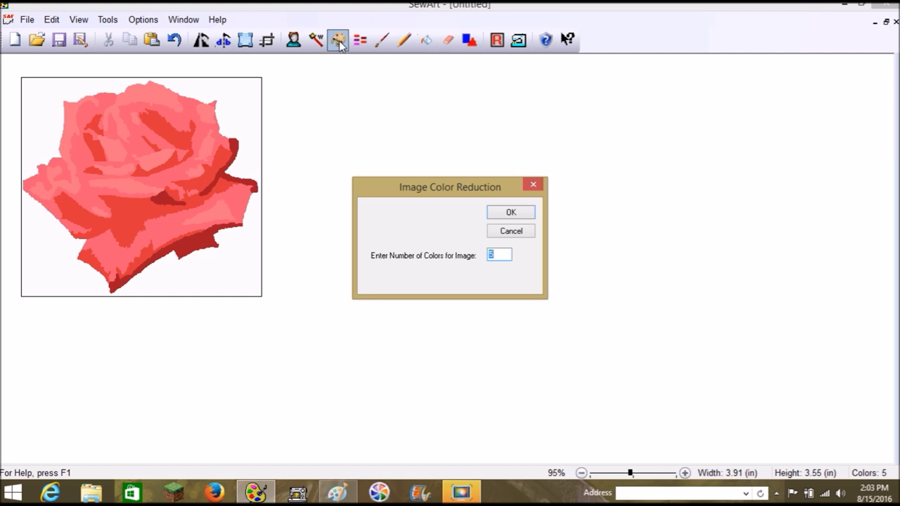
left_click(511, 213)
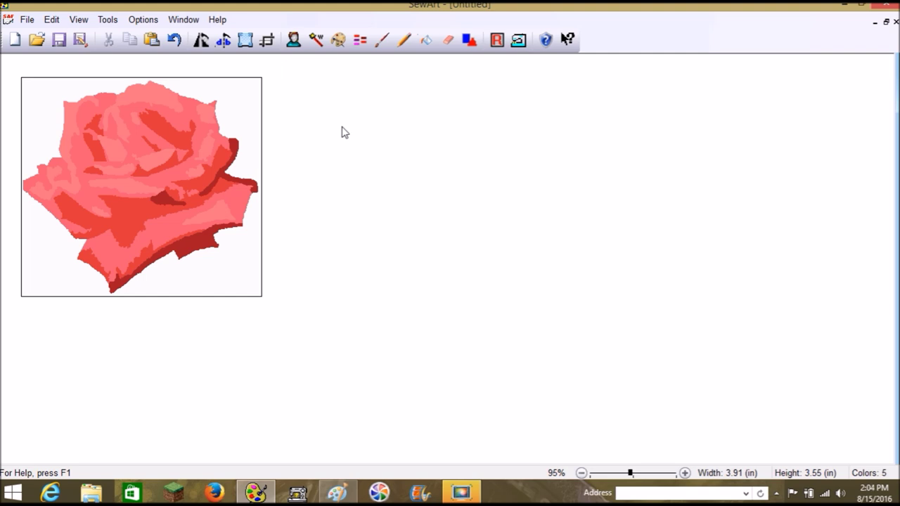
left_click(148, 92)
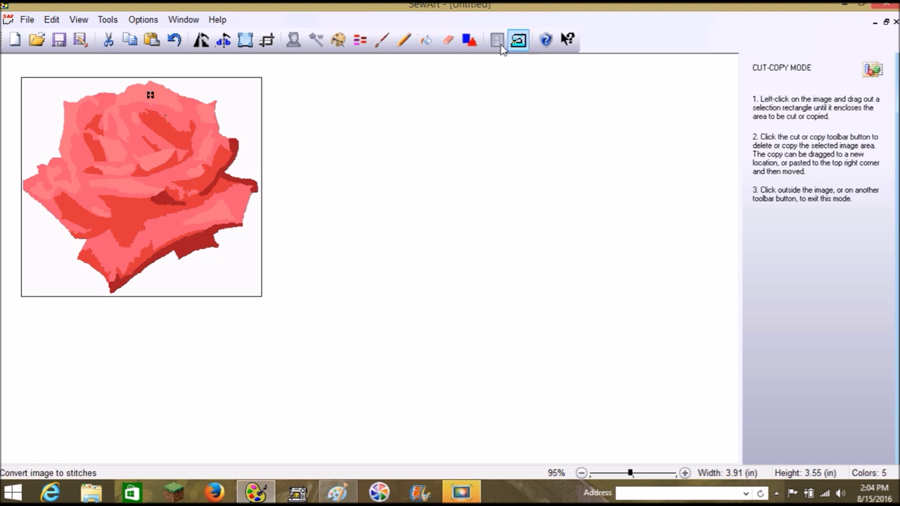
left_click(267, 113)
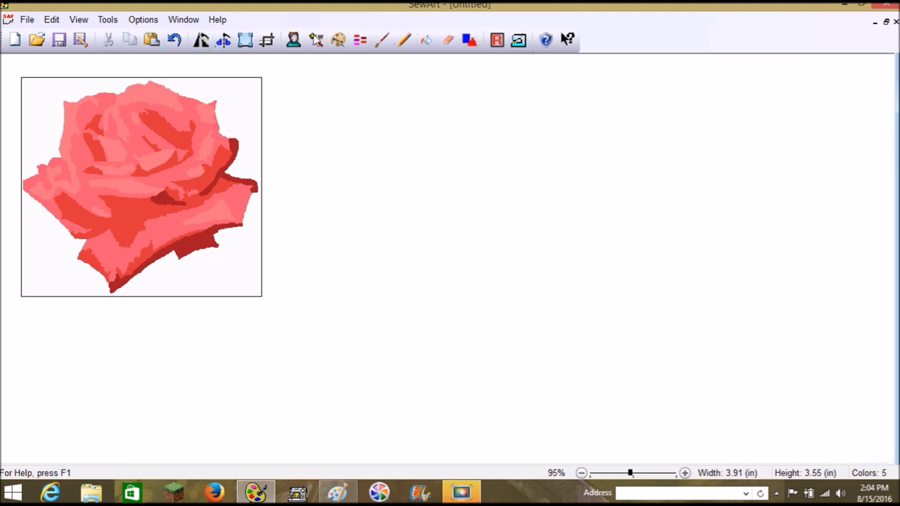
- Convert the rose to stitches with auto-sew, using the image's white background as the transparent color
left_click(519, 40)
left_click(562, 62)
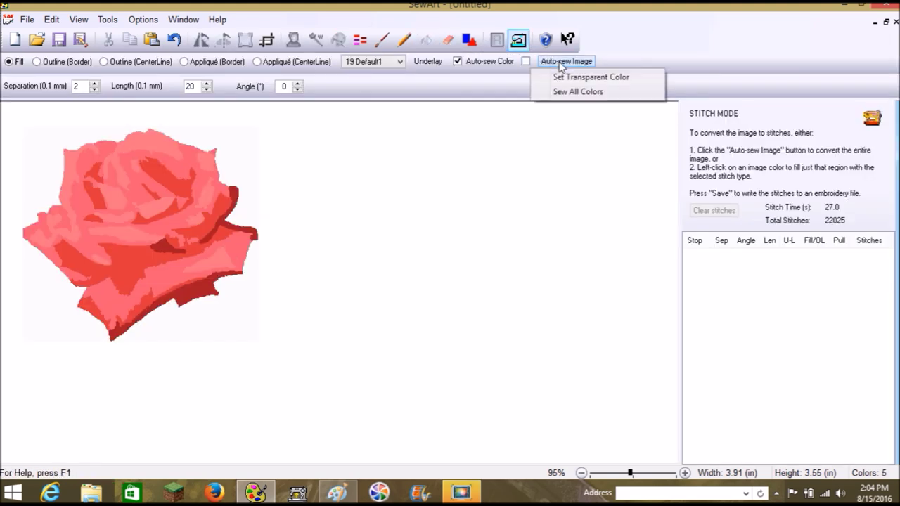
left_click(559, 77)
left_click(209, 131)
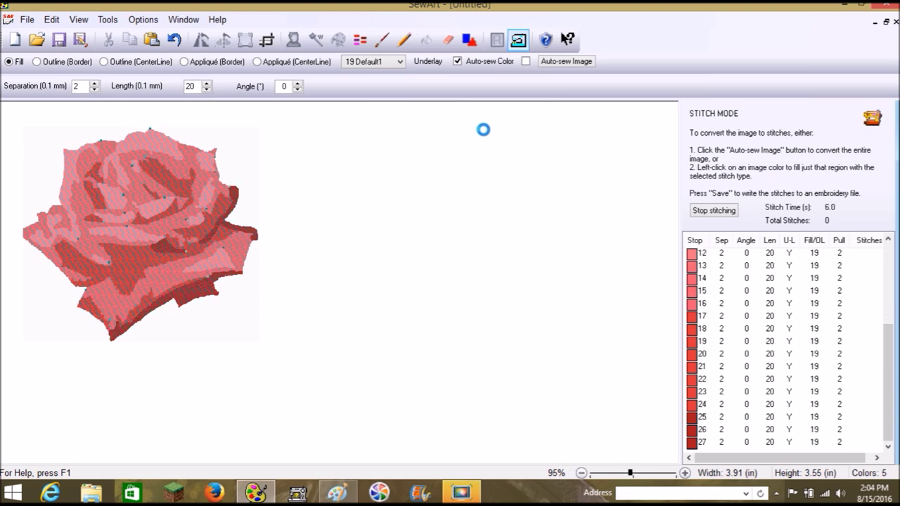
left_click(539, 274)
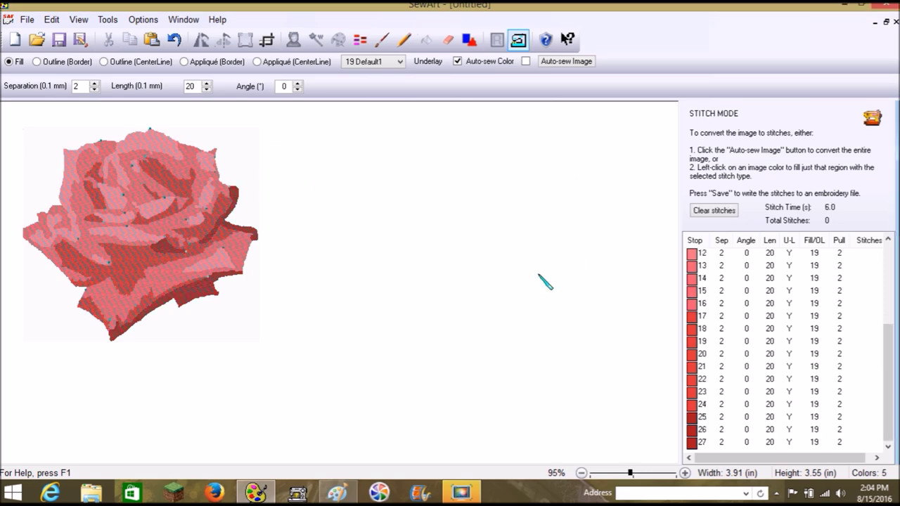
- Review the color stops in the stitch list and isolate stops 10 and 6 to view their stitches
left_click_drag(888, 355, 887, 274)
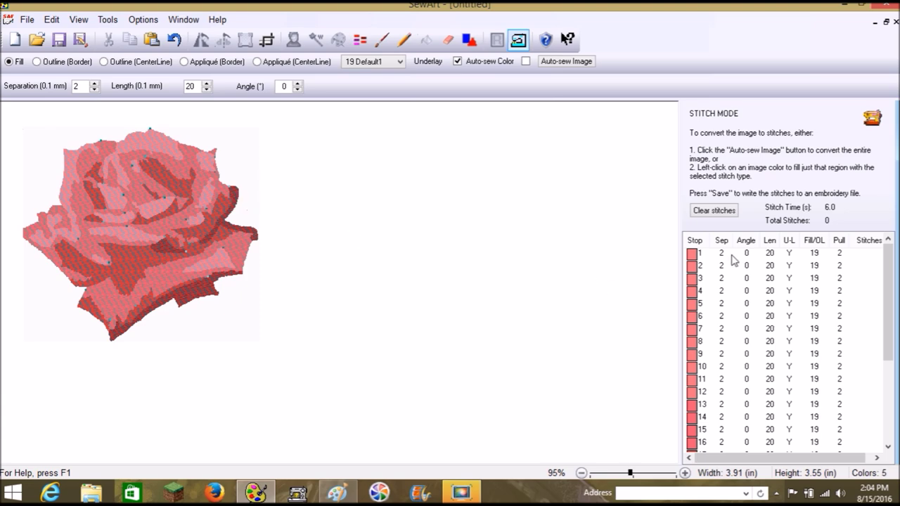
left_click_drag(888, 269, 897, 299)
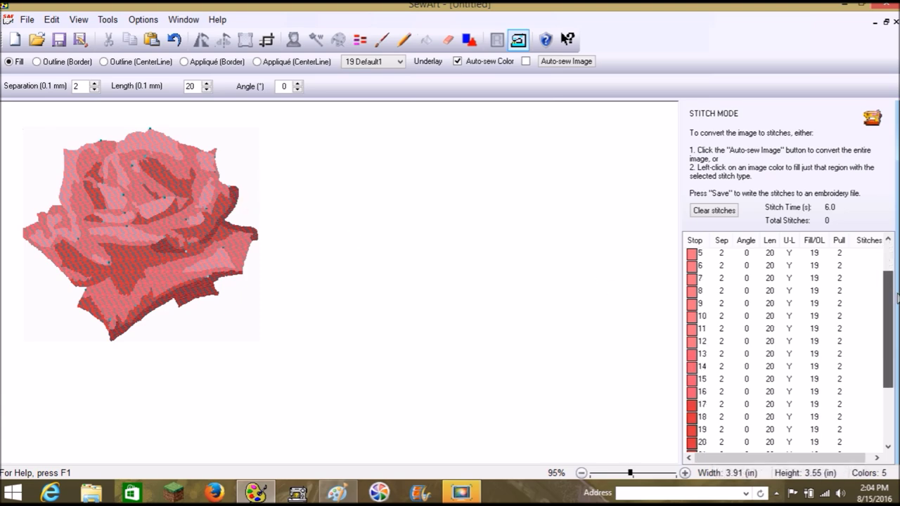
left_click_drag(891, 340, 892, 348)
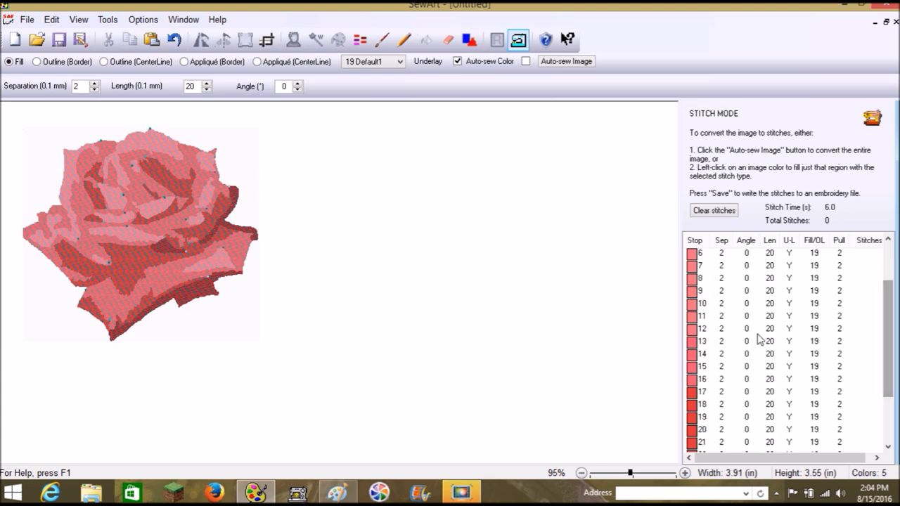
right_click(690, 302)
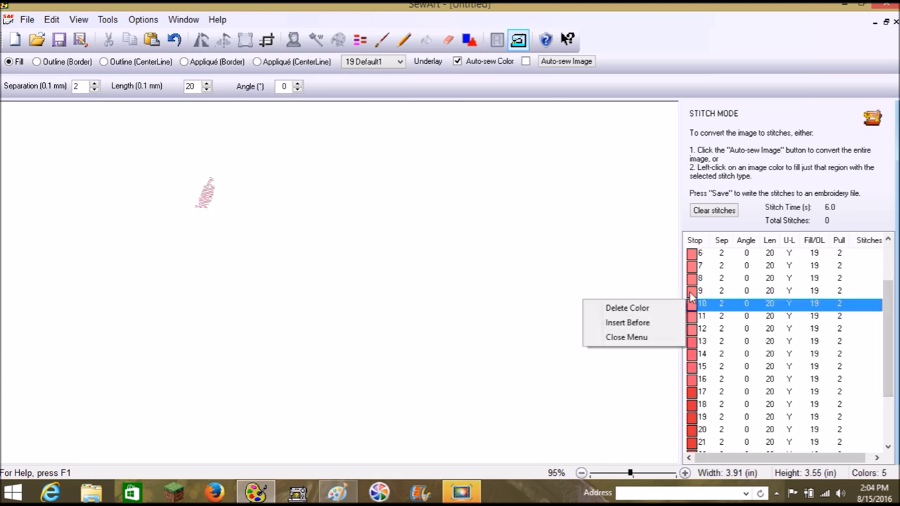
right_click(698, 255)
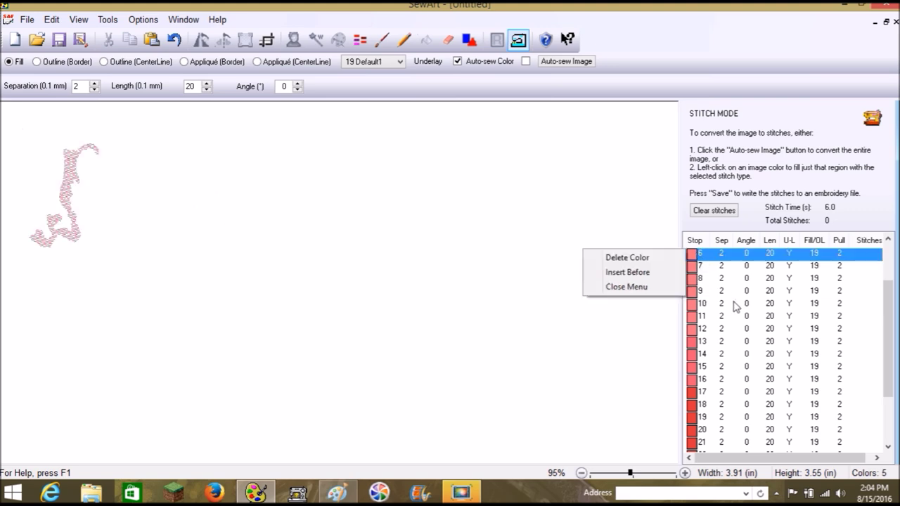
left_click(649, 288)
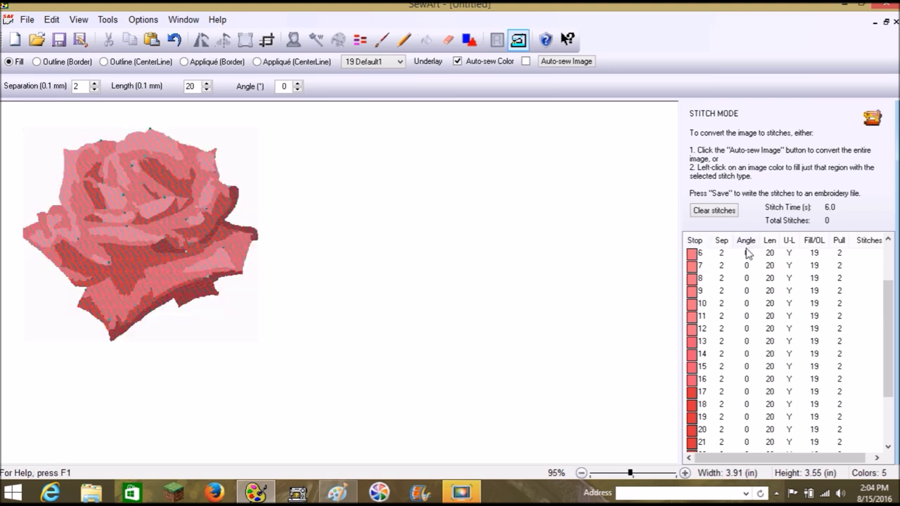
left_click_drag(890, 308, 890, 271)
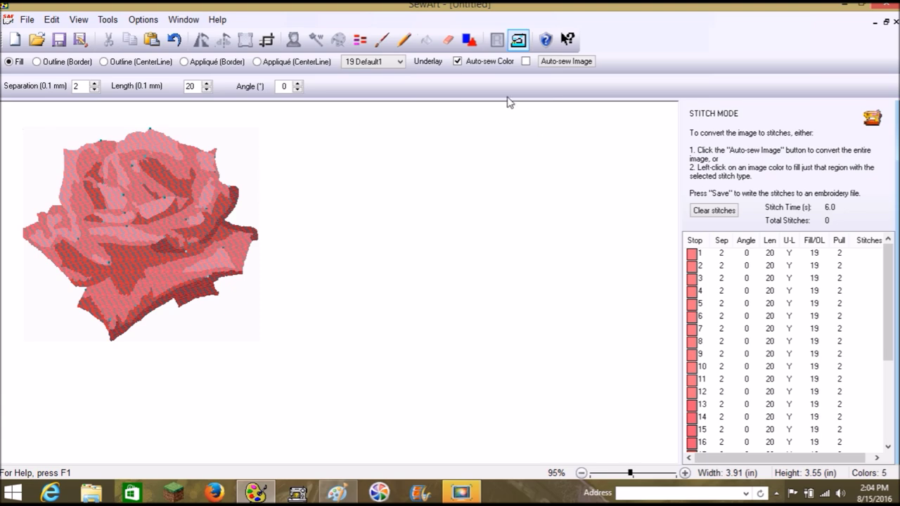
- Start saving the design, skip the image file, and set the thread brand for the color file to Brother Poly
left_click(29, 19)
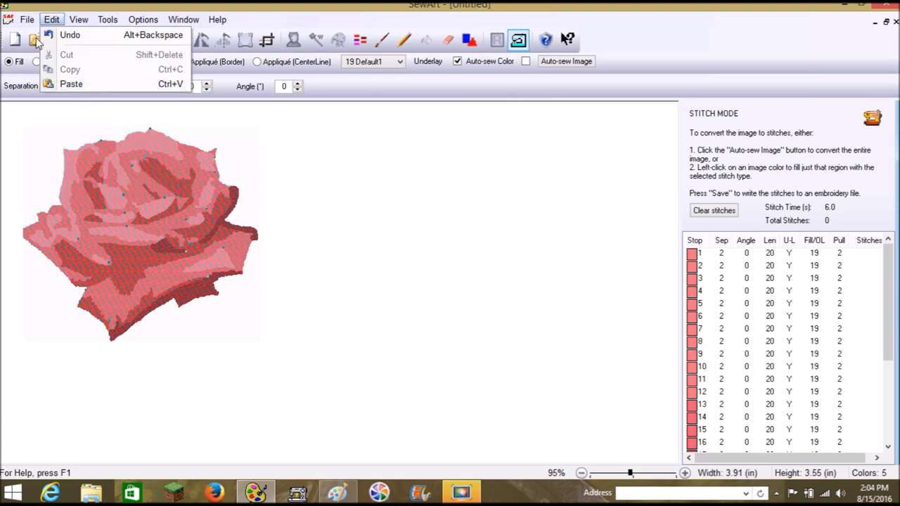
left_click(39, 96)
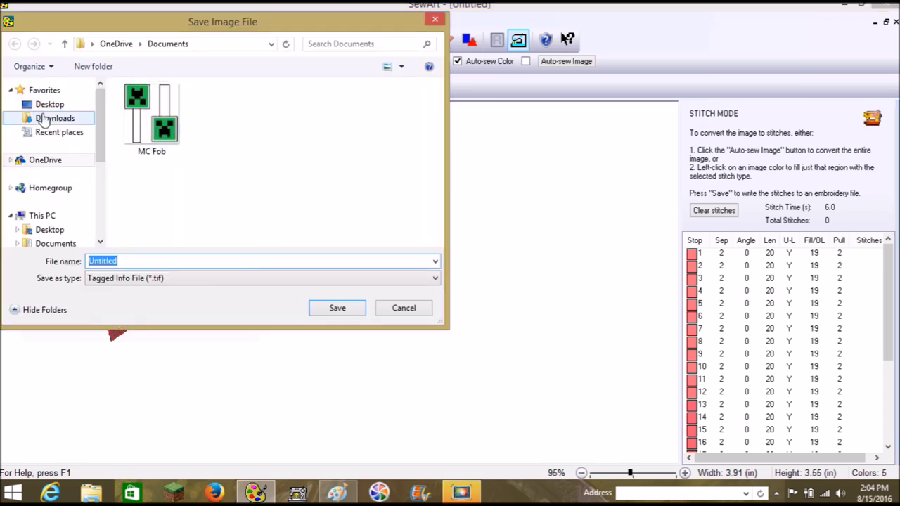
left_click(386, 309)
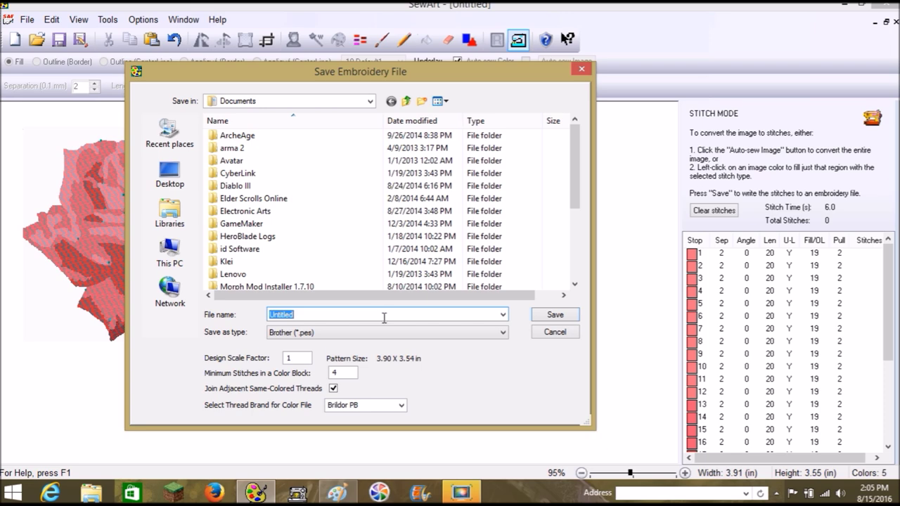
left_click(400, 405)
left_click_drag(401, 370, 396, 260)
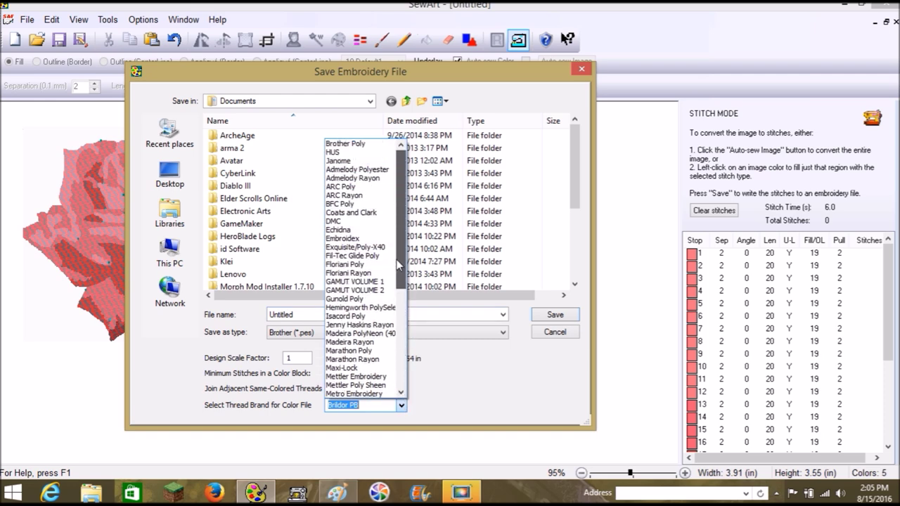
left_click(356, 146)
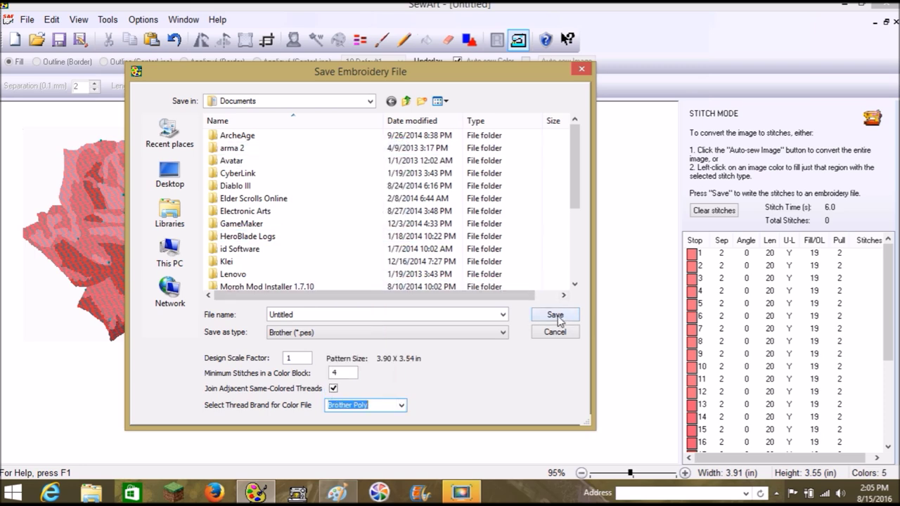
- Save the embroidery file in Brother (*.pes) format on Removable Disk (F:), overwriting The Rose.pes
left_click(179, 261)
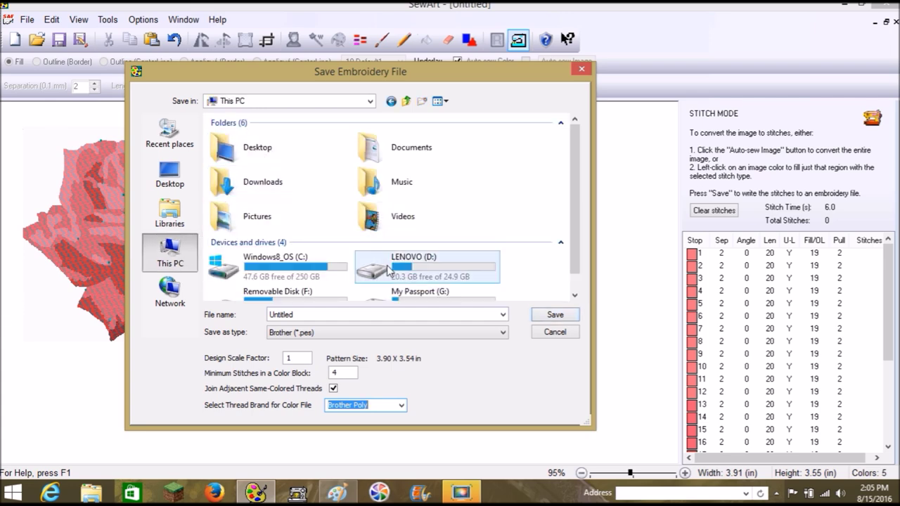
double_click(296, 289)
left_click(259, 136)
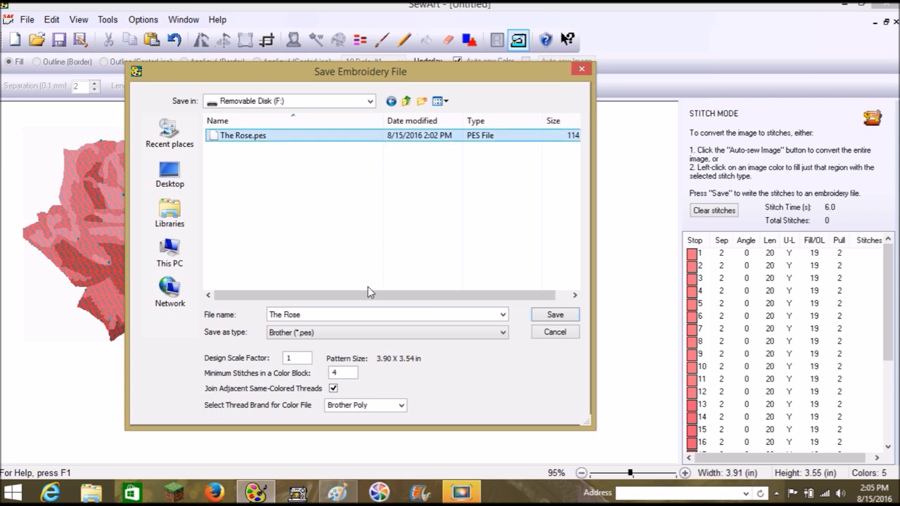
left_click(553, 315)
left_click(487, 246)
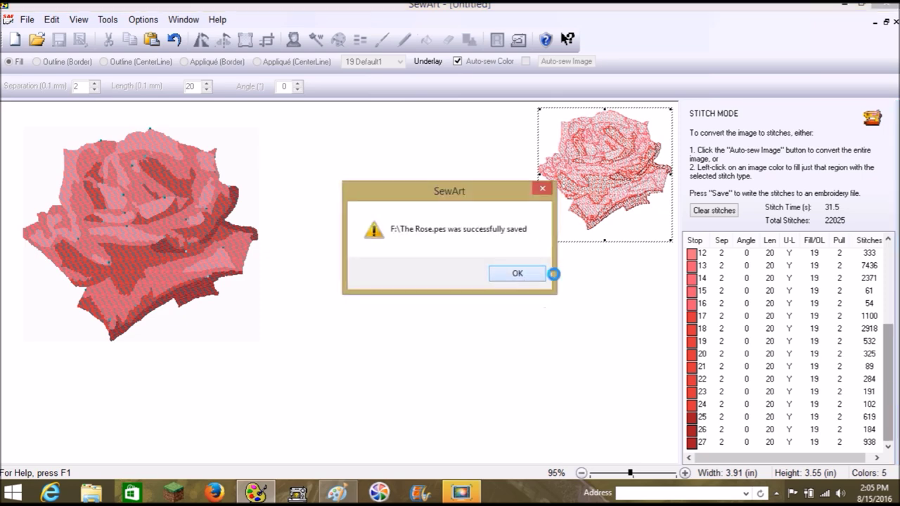
left_click(538, 274)
- Check the stitch counts from the first color stop and clear all the generated stitches from the rose
left_click_drag(889, 355, 883, 256)
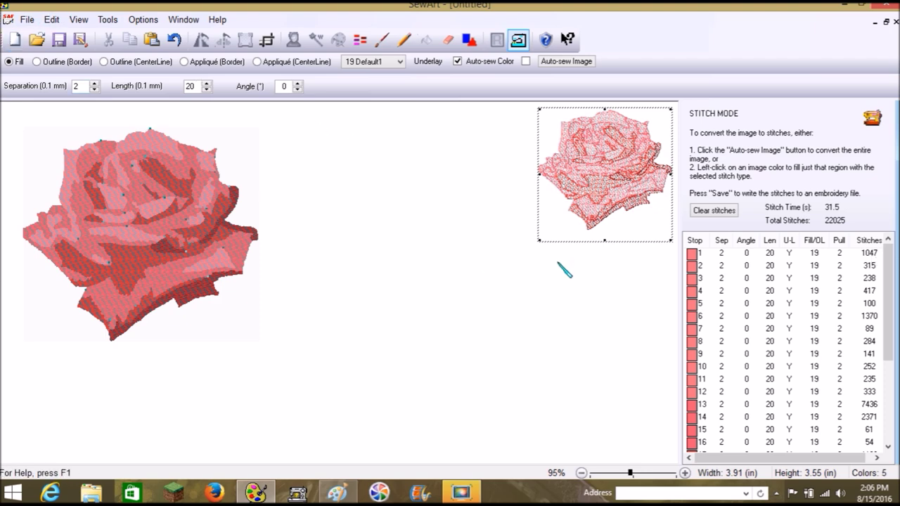
left_click(717, 215)
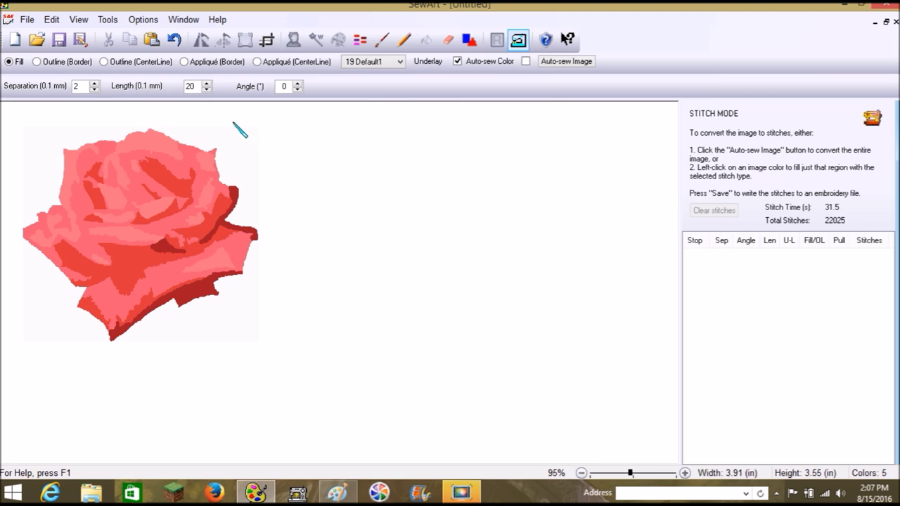
left_click(460, 492)
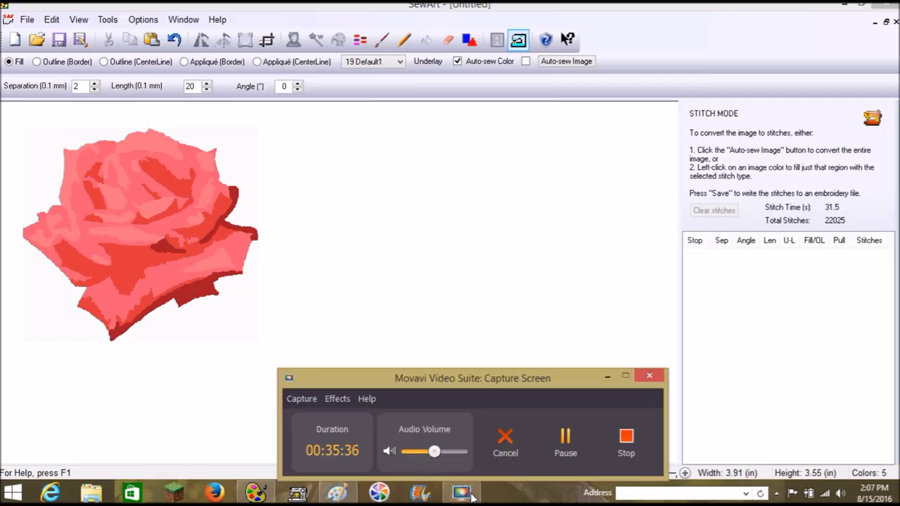